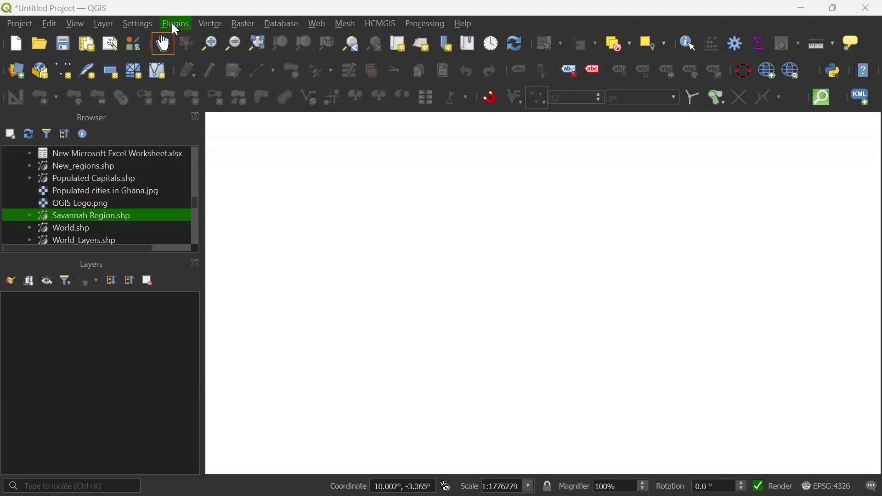
- Open the plugin manager and list all available plugins
{"action": "left_click", "coordinate": [175, 25]}
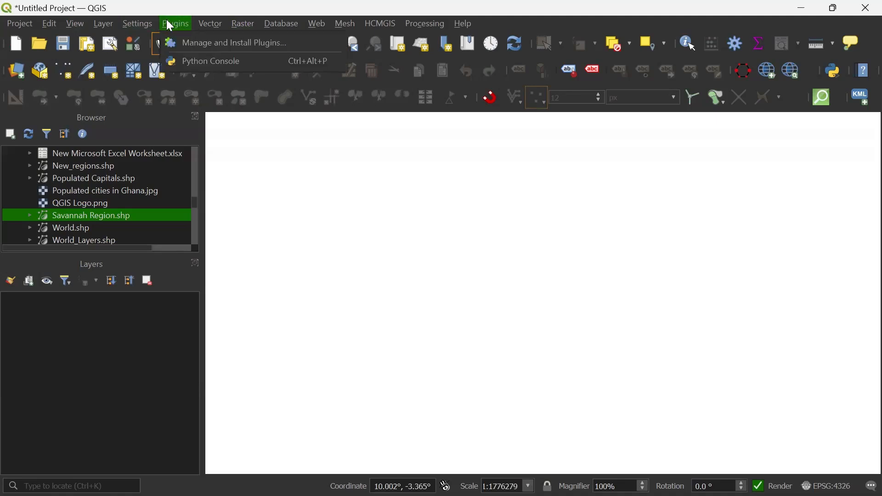
{"action": "left_click", "coordinate": [201, 41]}
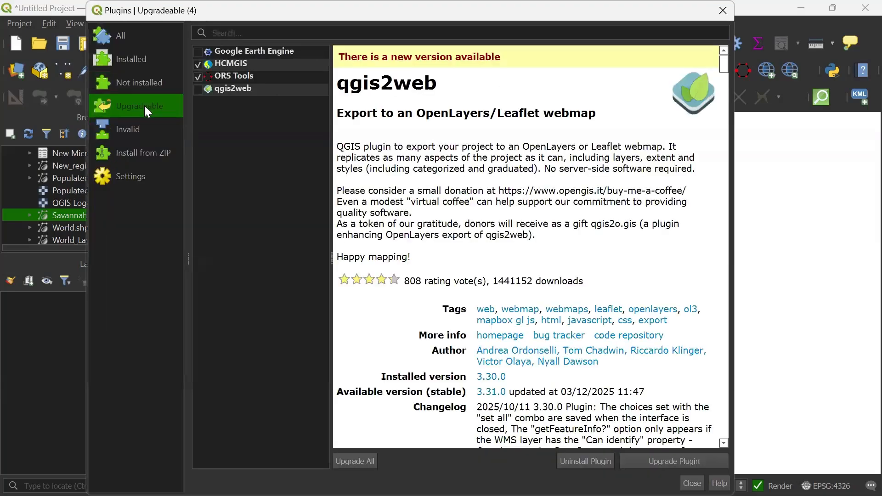
{"action": "left_click", "coordinate": [129, 42]}
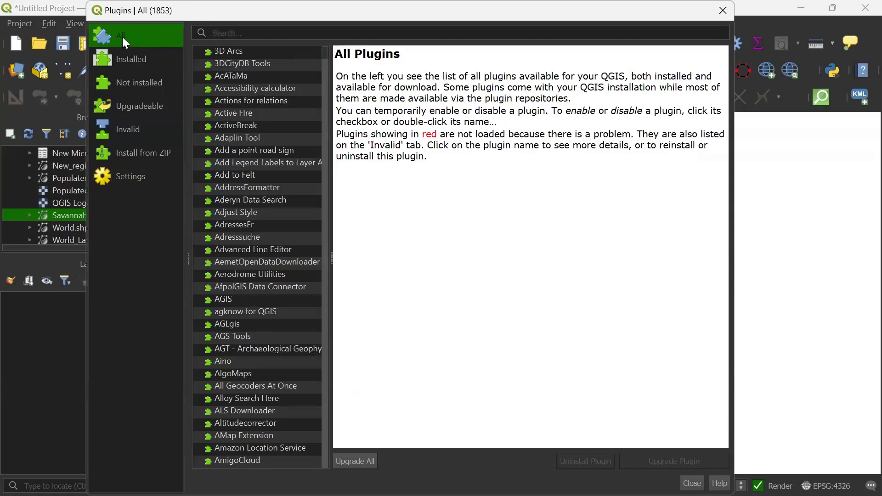
- Examine the full list of all plugins, both installed and available for download, from beginning to end
{"action": "scroll", "coordinate": [255, 252], "scroll_direction": "down", "scroll_amount": 20}
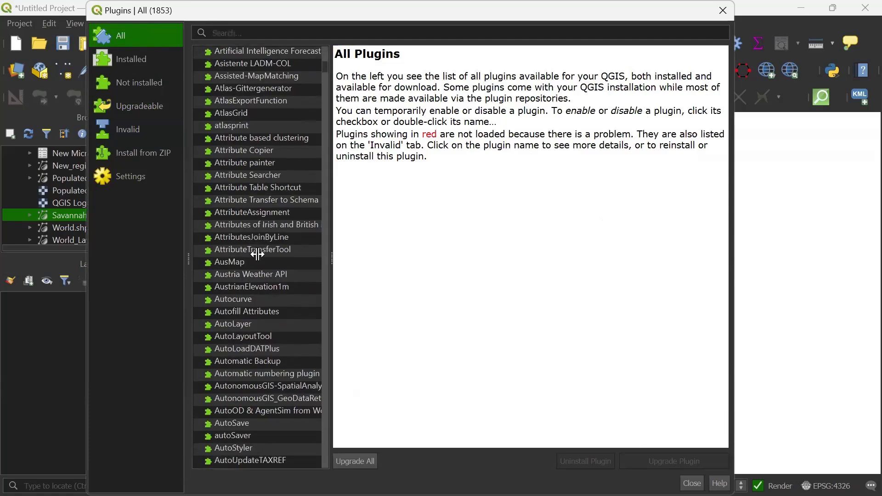
{"action": "scroll", "coordinate": [257, 254], "scroll_direction": "down", "scroll_amount": 20}
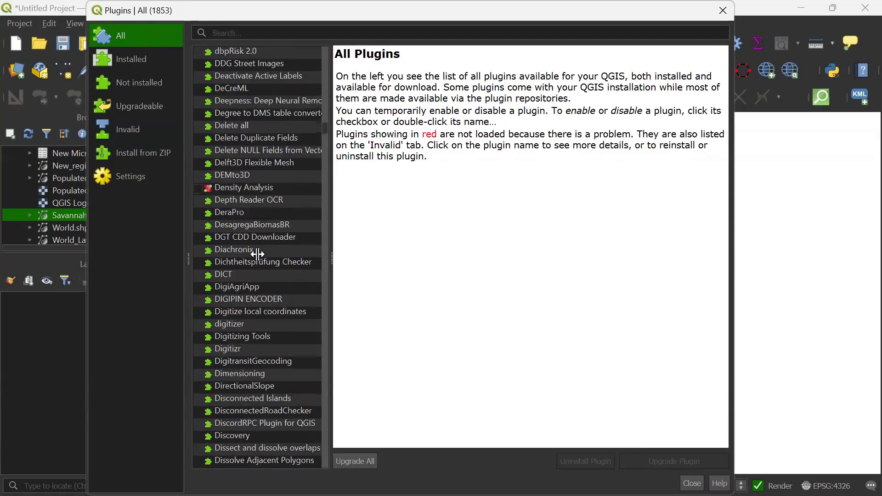
{"action": "scroll", "coordinate": [257, 254], "scroll_direction": "down", "scroll_amount": 20}
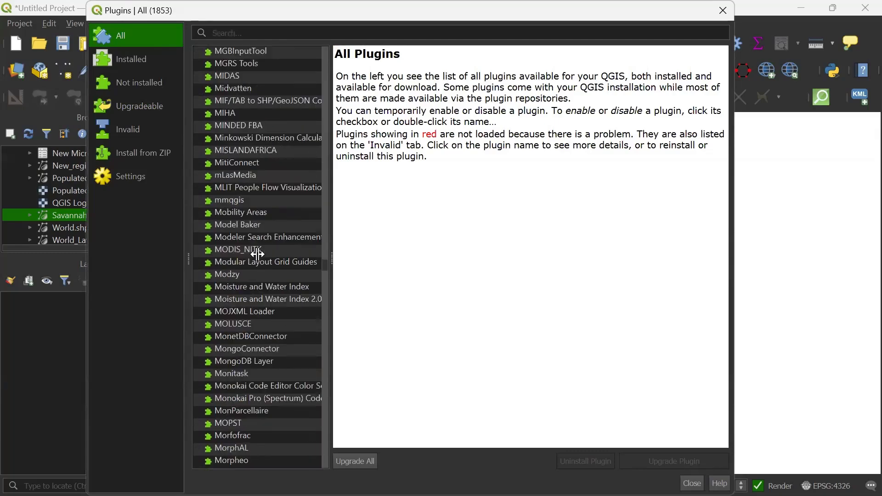
{"action": "scroll", "coordinate": [257, 254], "scroll_direction": "down", "scroll_amount": 20}
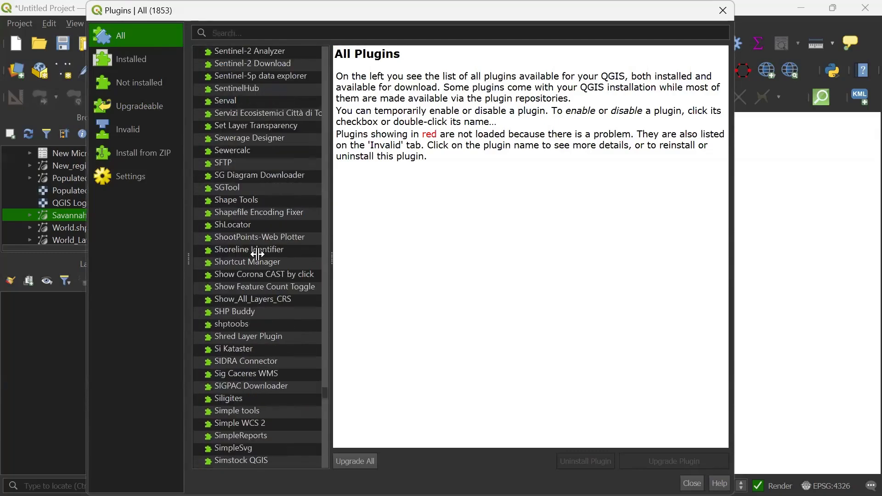
{"action": "scroll", "coordinate": [257, 255], "scroll_direction": "down", "scroll_amount": 20}
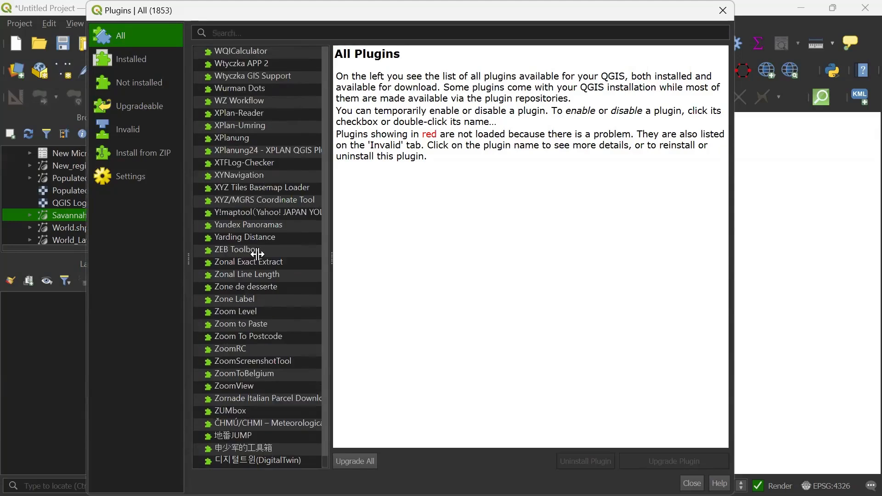
{"action": "scroll", "coordinate": [257, 254], "scroll_direction": "up", "scroll_amount": 20}
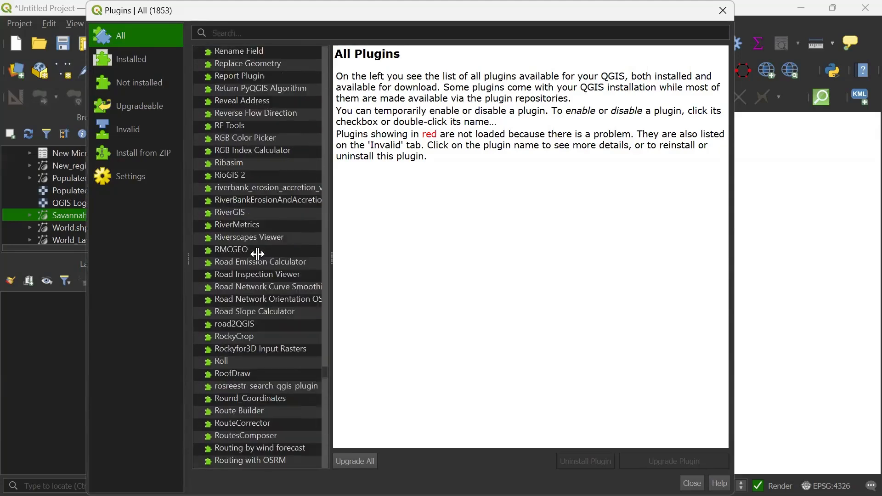
{"action": "scroll", "coordinate": [257, 254], "scroll_direction": "up", "scroll_amount": 20}
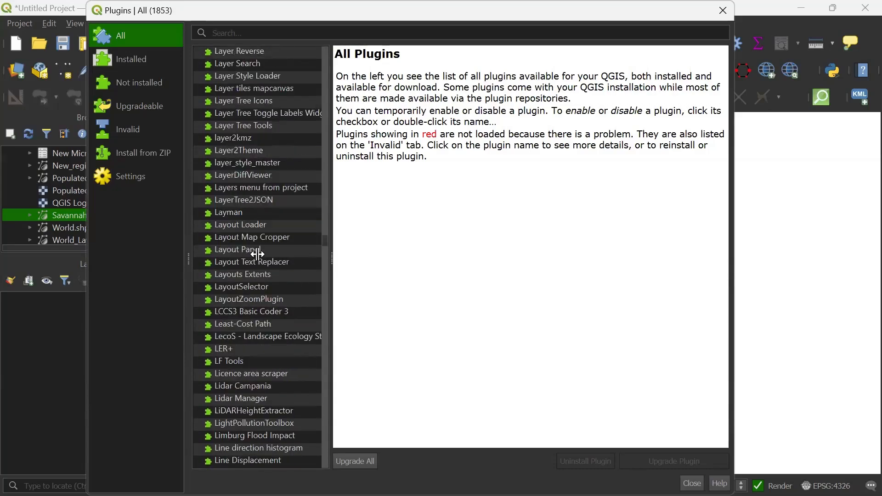
{"action": "scroll", "coordinate": [257, 254], "scroll_direction": "up", "scroll_amount": 20}
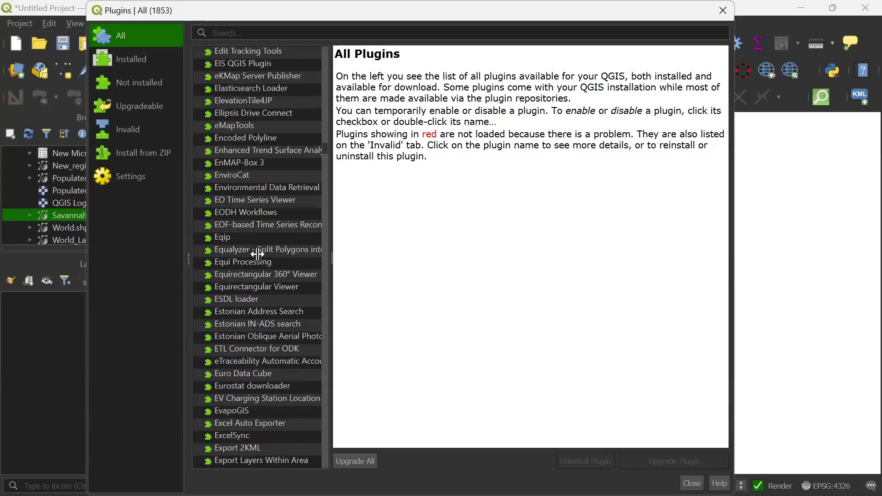
{"action": "scroll", "coordinate": [258, 254], "scroll_direction": "up", "scroll_amount": 3}
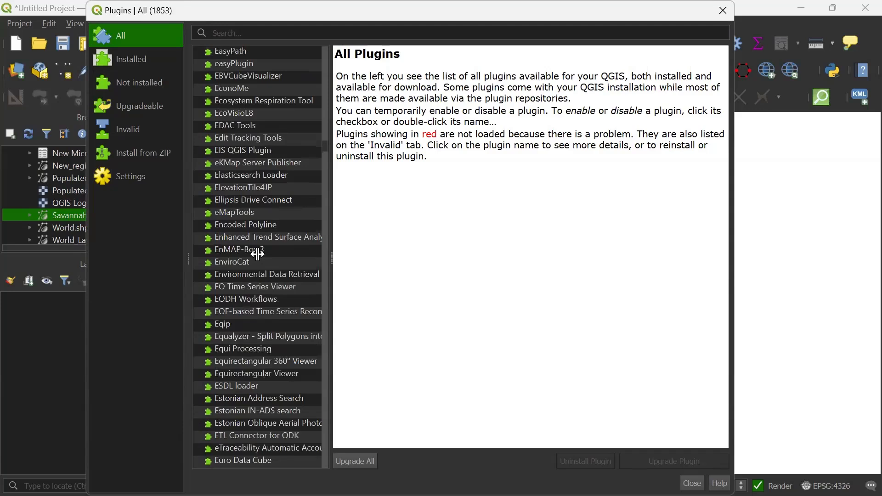
{"action": "scroll", "coordinate": [271, 234], "scroll_direction": "up", "scroll_amount": 20}
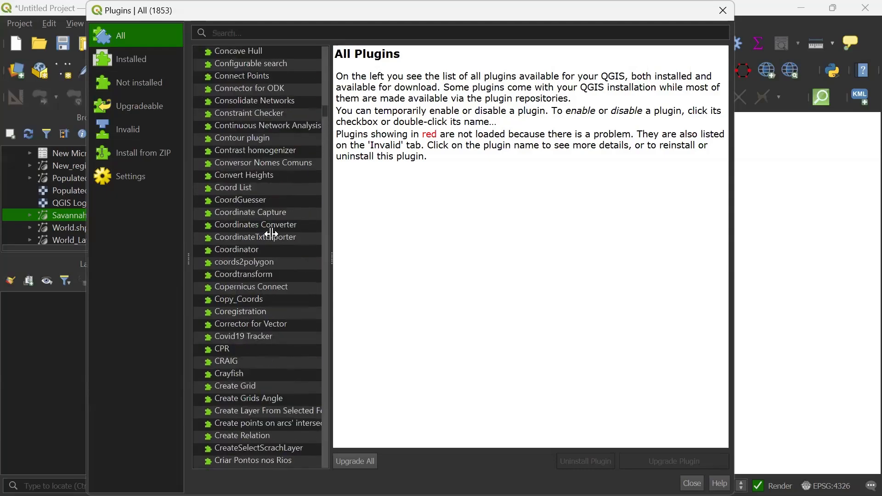
{"action": "scroll", "coordinate": [272, 234], "scroll_direction": "up", "scroll_amount": 20}
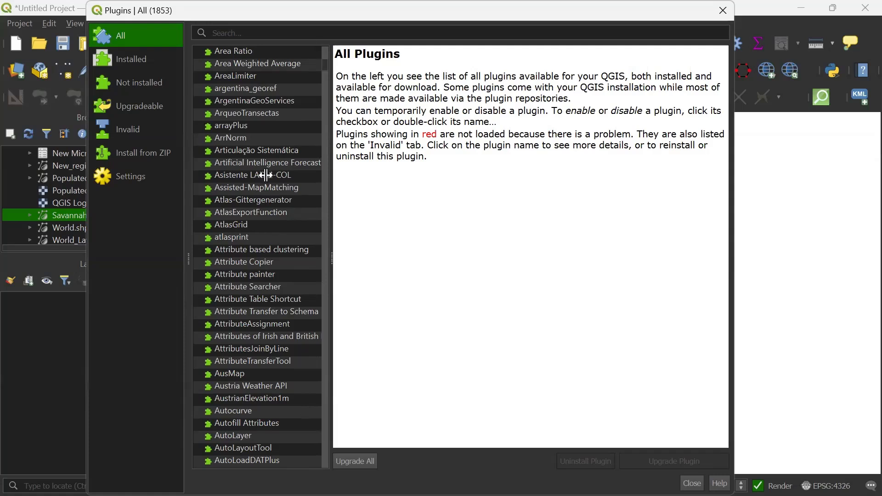
{"action": "scroll", "coordinate": [296, 229], "scroll_direction": "down", "scroll_amount": 17}
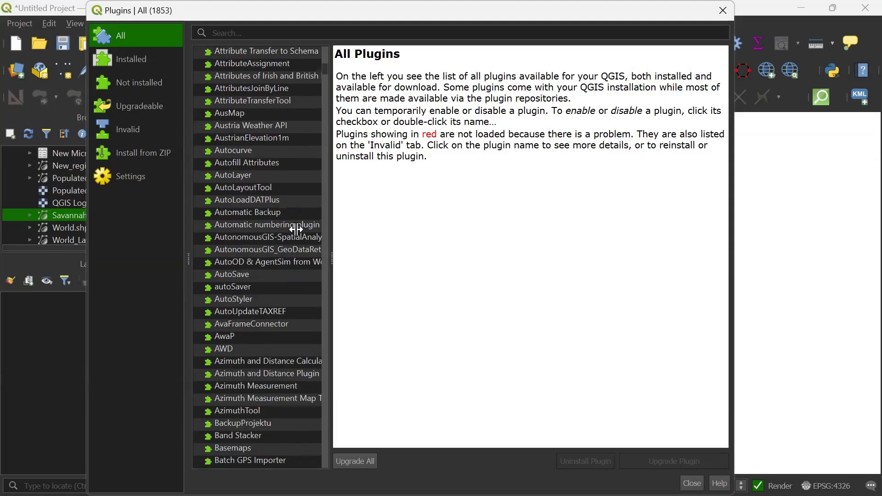
{"action": "scroll", "coordinate": [296, 229], "scroll_direction": "up", "scroll_amount": 20}
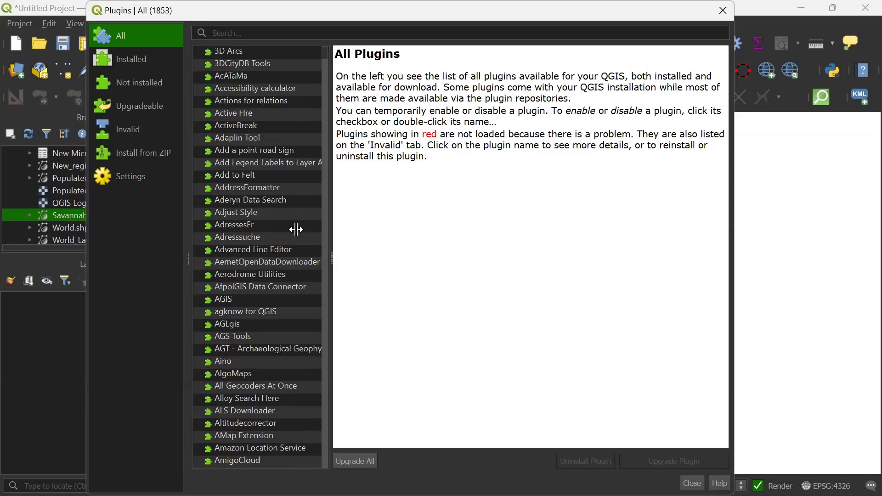
{"action": "scroll", "coordinate": [296, 229], "scroll_direction": "down", "scroll_amount": 20}
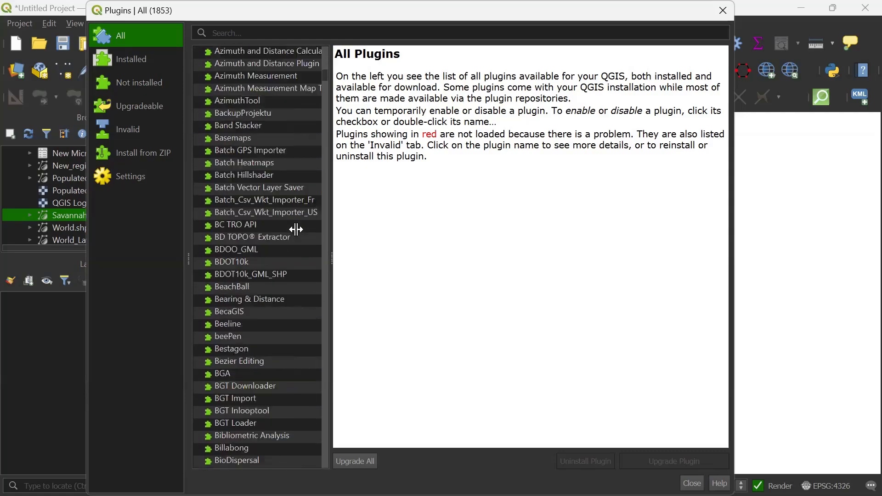
{"action": "scroll", "coordinate": [260, 208], "scroll_direction": "down", "scroll_amount": 20}
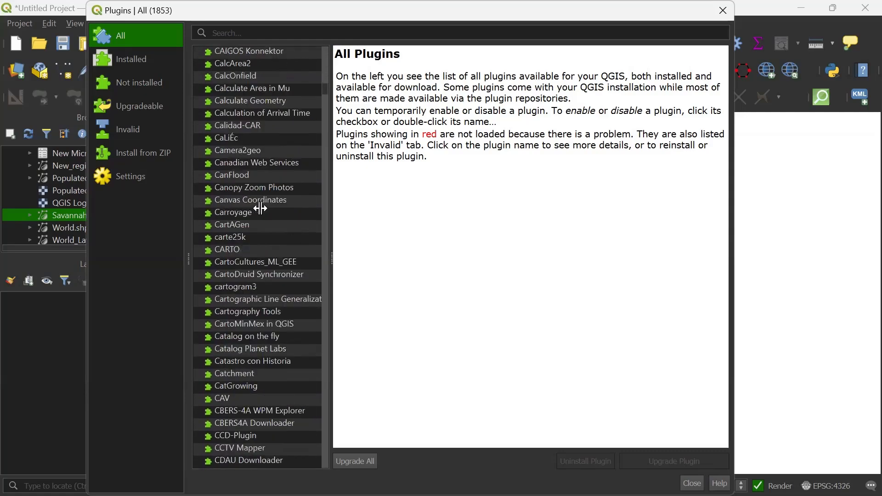
{"action": "scroll", "coordinate": [261, 208], "scroll_direction": "down", "scroll_amount": 15}
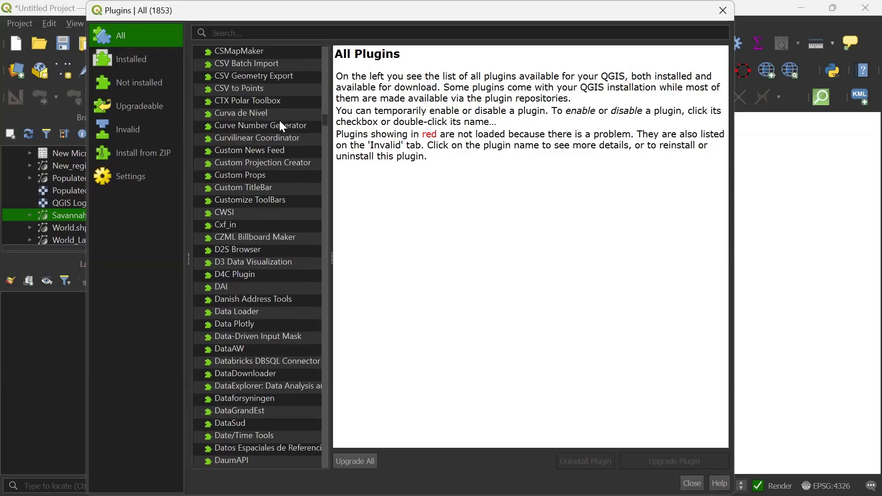
{"action": "scroll", "coordinate": [280, 121], "scroll_direction": "down", "scroll_amount": 12}
{"action": "scroll", "coordinate": [279, 121], "scroll_direction": "up", "scroll_amount": 9}
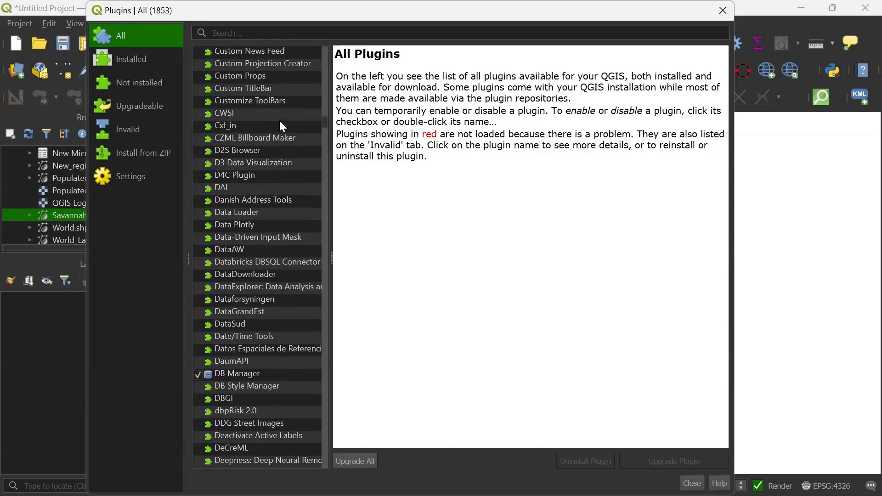
{"action": "scroll", "coordinate": [280, 120], "scroll_direction": "up", "scroll_amount": 20}
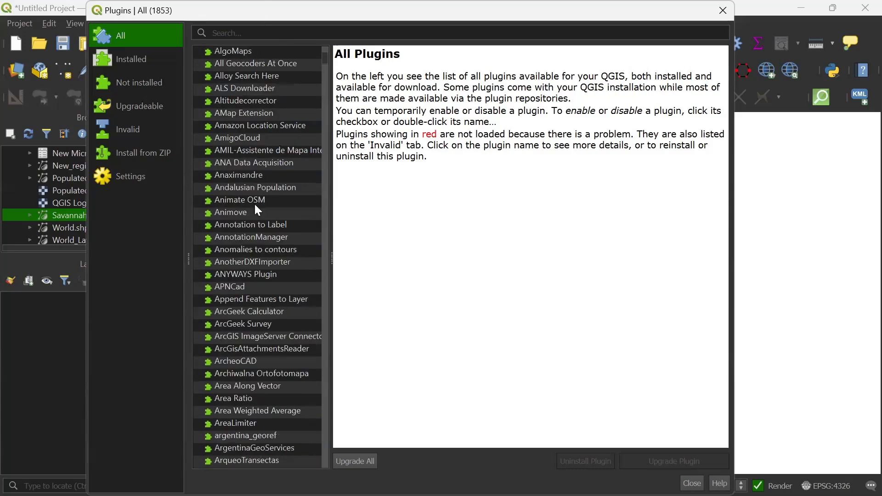
- Show the AlgoMaps plugin's details in a widened plugin manager window and examine its description, rating, tags, author and available version
{"action": "left_click", "coordinate": [232, 52]}
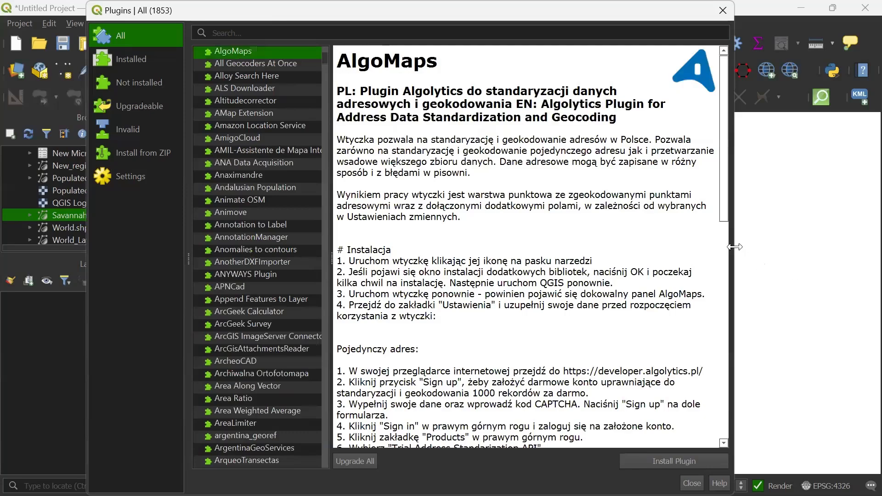
{"action": "left_click_drag", "start_coordinate": [735, 247], "coordinate": [859, 248]}
{"action": "scroll", "coordinate": [481, 235], "scroll_direction": "down", "scroll_amount": 10}
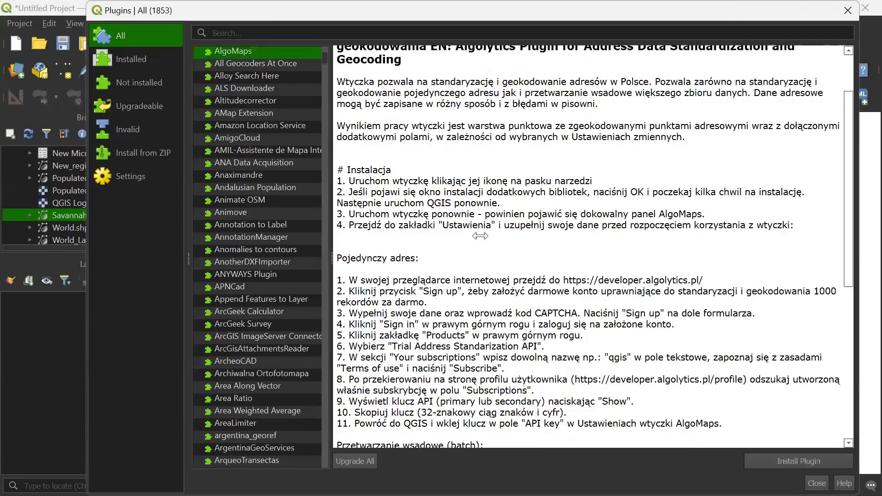
{"action": "scroll", "coordinate": [481, 235], "scroll_direction": "up", "scroll_amount": 10}
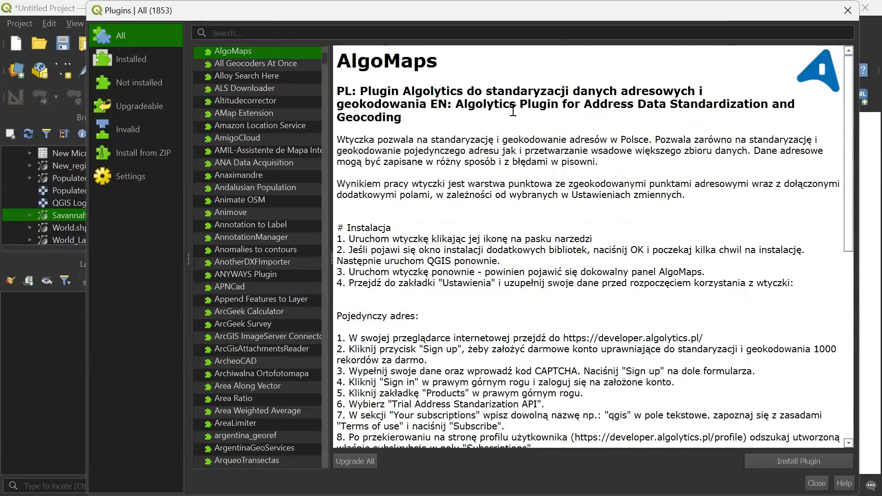
{"action": "scroll", "coordinate": [498, 271], "scroll_direction": "down", "scroll_amount": 6}
{"action": "scroll", "coordinate": [479, 351], "scroll_direction": "down", "scroll_amount": 3}
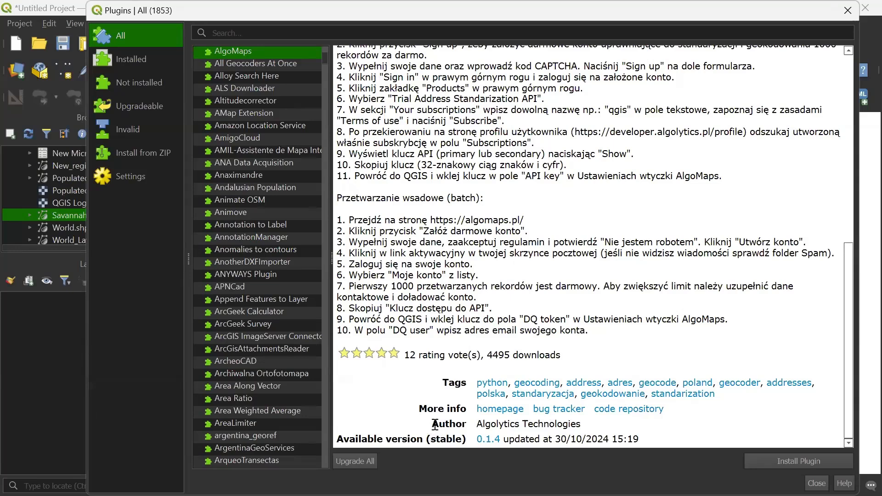
{"action": "left_click_drag", "start_coordinate": [435, 425], "coordinate": [572, 425]}
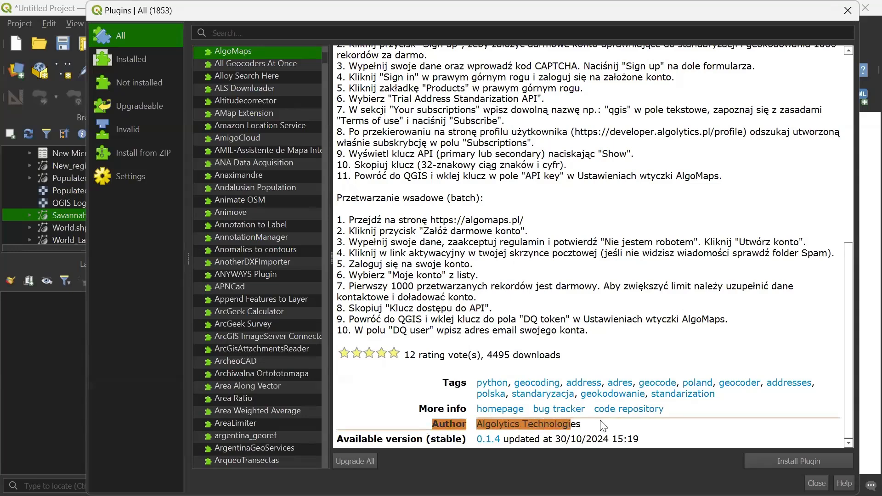
{"action": "left_click", "coordinate": [602, 427]}
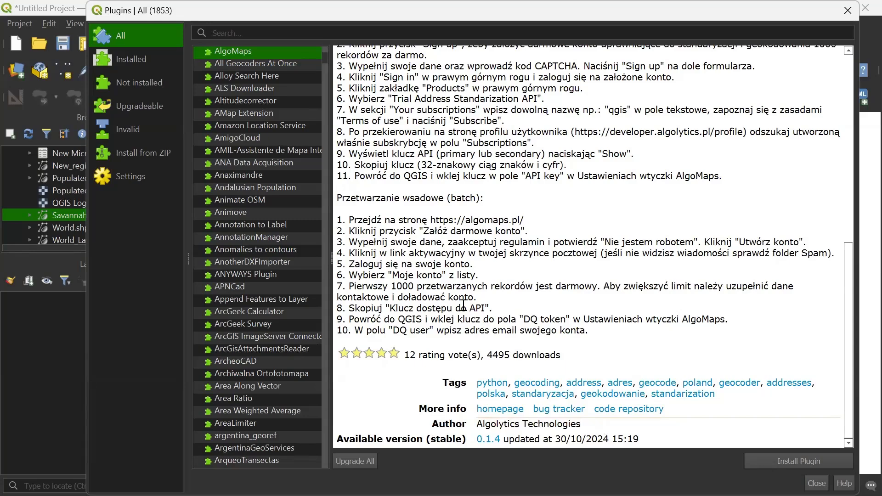
{"action": "scroll", "coordinate": [463, 306], "scroll_direction": "up", "scroll_amount": 9}
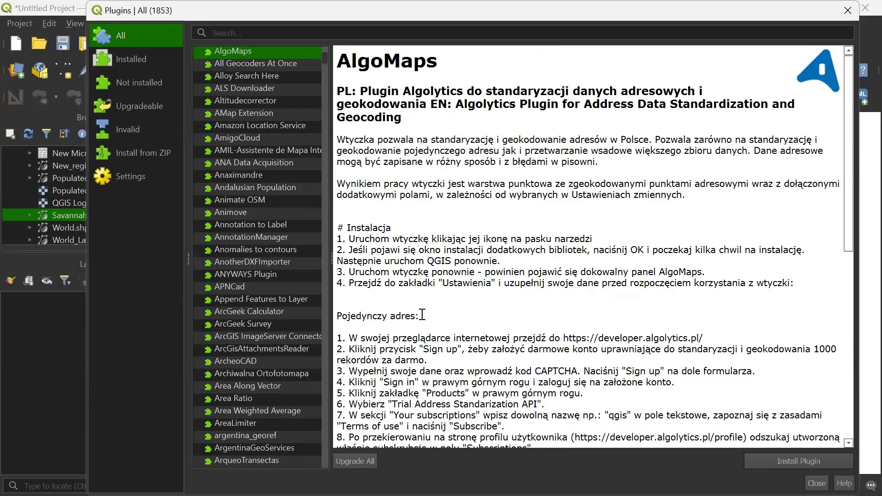
{"action": "scroll", "coordinate": [422, 315], "scroll_direction": "down", "scroll_amount": 9}
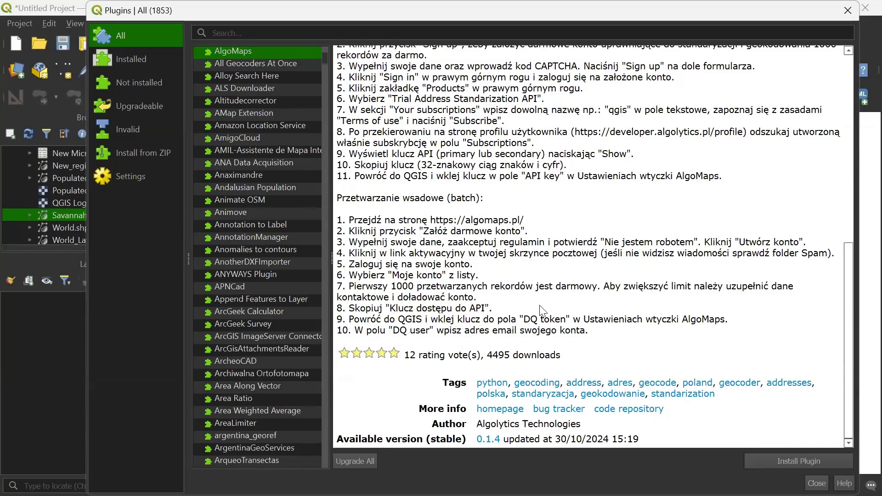
{"action": "scroll", "coordinate": [543, 311], "scroll_direction": "up", "scroll_amount": 8}
{"action": "scroll", "coordinate": [543, 311], "scroll_direction": "up", "scroll_amount": 1}
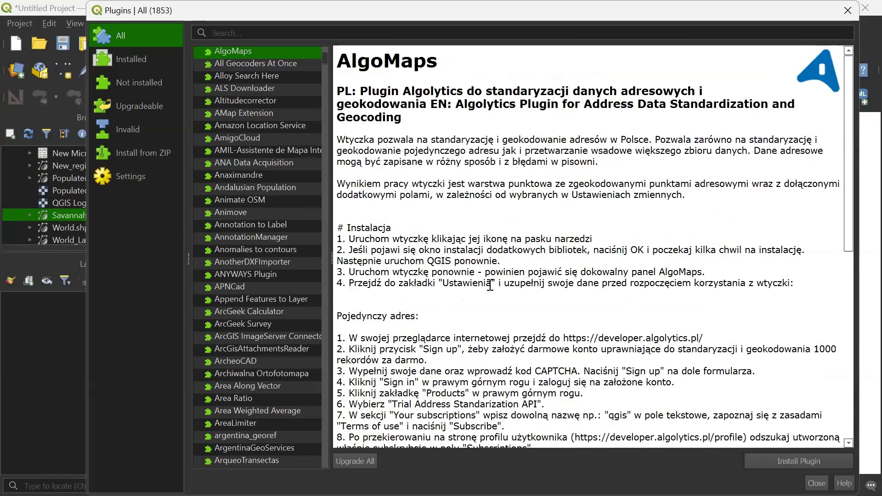
{"action": "scroll", "coordinate": [462, 324], "scroll_direction": "down", "scroll_amount": 9}
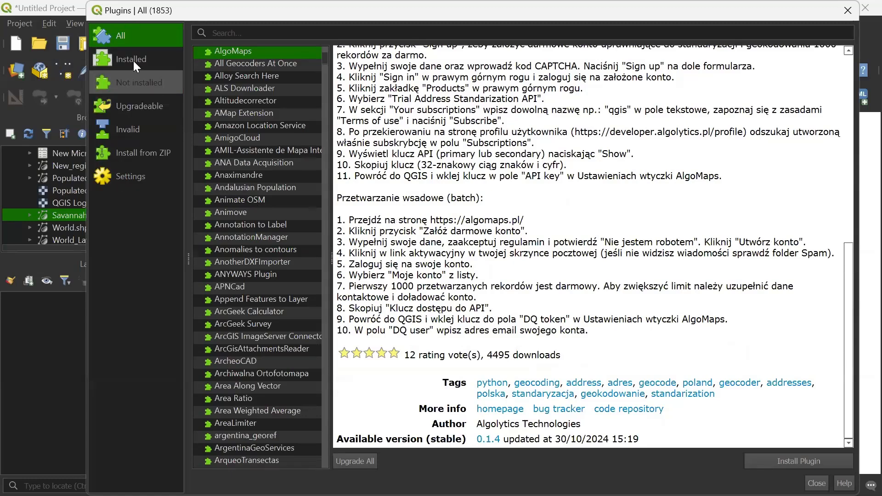
- Look through the installed, not installed and upgradeable plugin lists in turn
{"action": "left_click", "coordinate": [133, 60]}
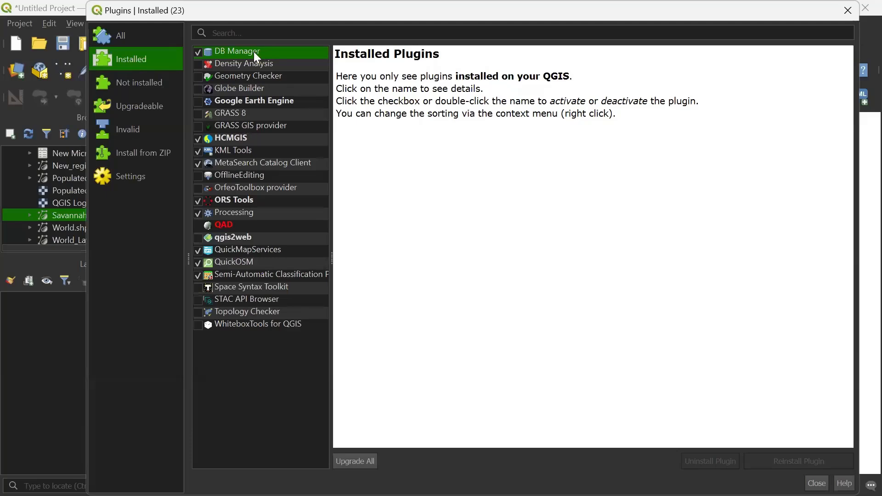
{"action": "left_click", "coordinate": [136, 88]}
{"action": "scroll", "coordinate": [238, 204], "scroll_direction": "down", "scroll_amount": 20}
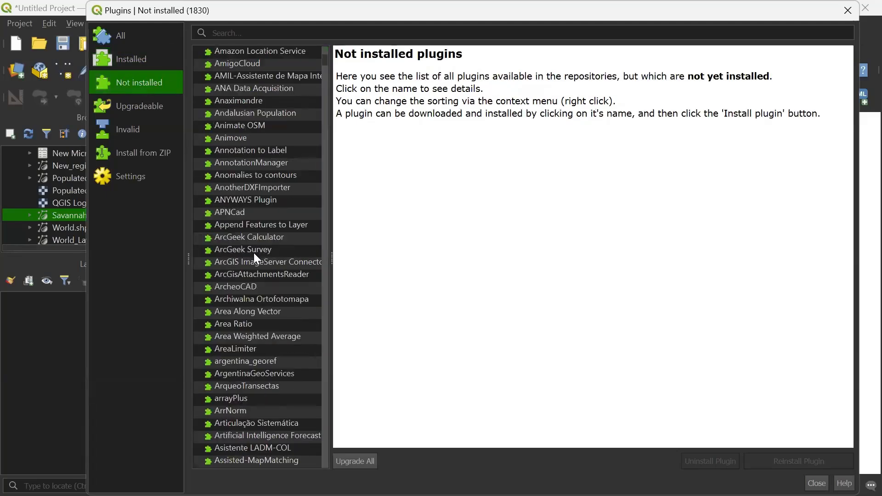
{"action": "scroll", "coordinate": [255, 257], "scroll_direction": "down", "scroll_amount": 20}
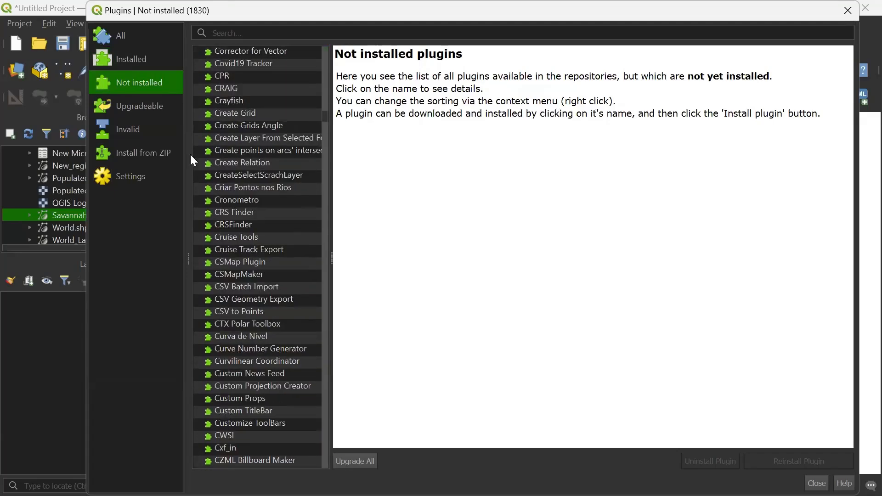
{"action": "left_click", "coordinate": [126, 108]}
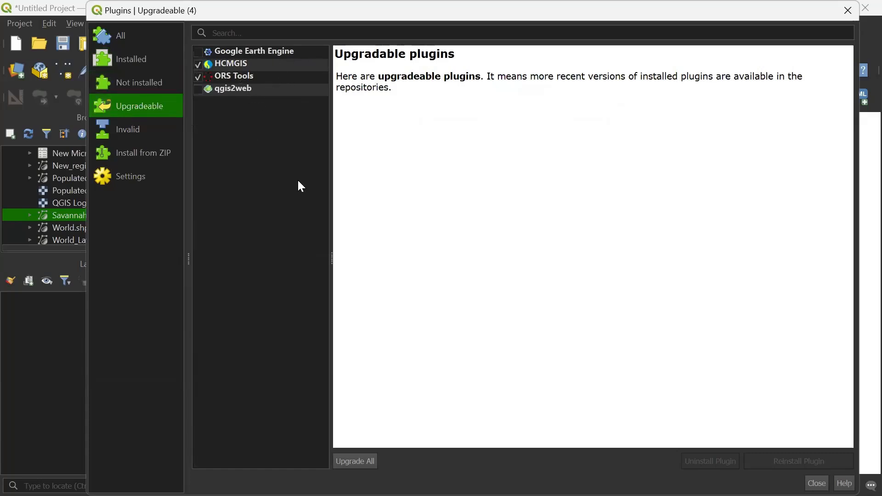
- View the upgradeable ORS Tools plugin's details and upgrade the HCMGIS plugin to stable version 25.12.5
{"action": "left_click", "coordinate": [273, 74]}
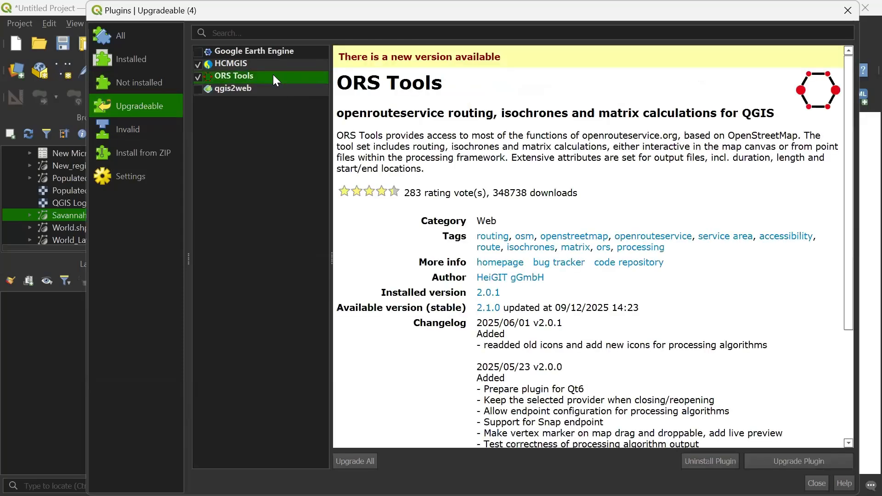
{"action": "left_click", "coordinate": [241, 63]}
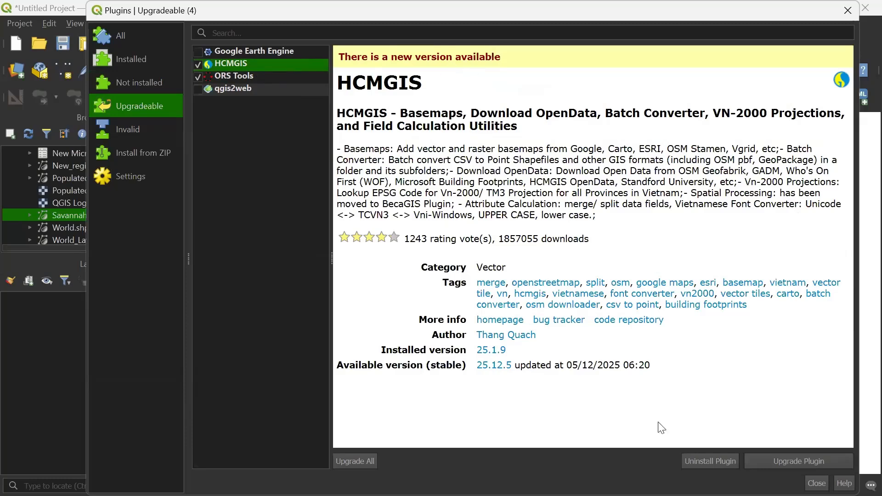
{"action": "left_click", "coordinate": [785, 463]}
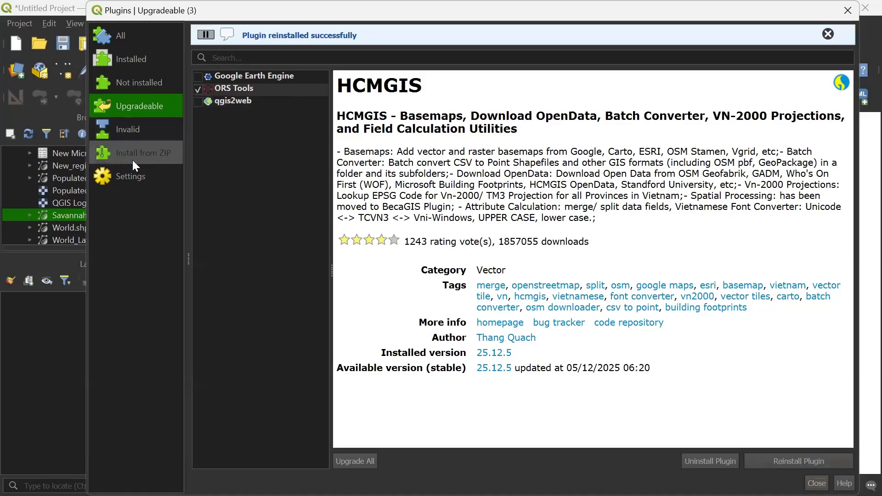
- Look at the options for installing a plugin from a ZIP file without choosing one, and close the plugin manager
{"action": "left_click", "coordinate": [140, 160]}
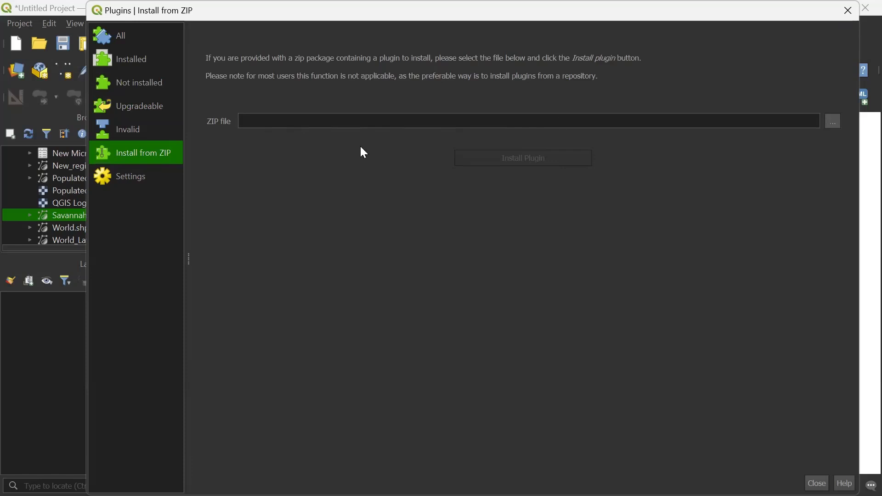
{"action": "left_click", "coordinate": [833, 123]}
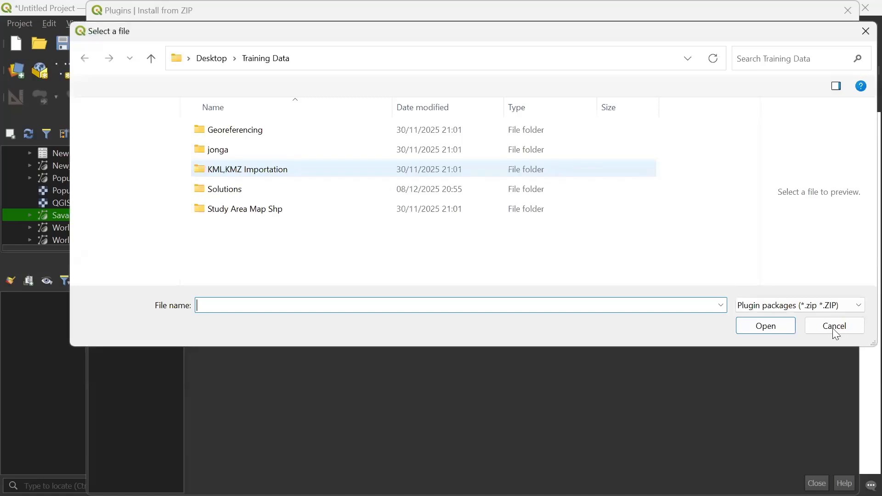
{"action": "left_click", "coordinate": [834, 326]}
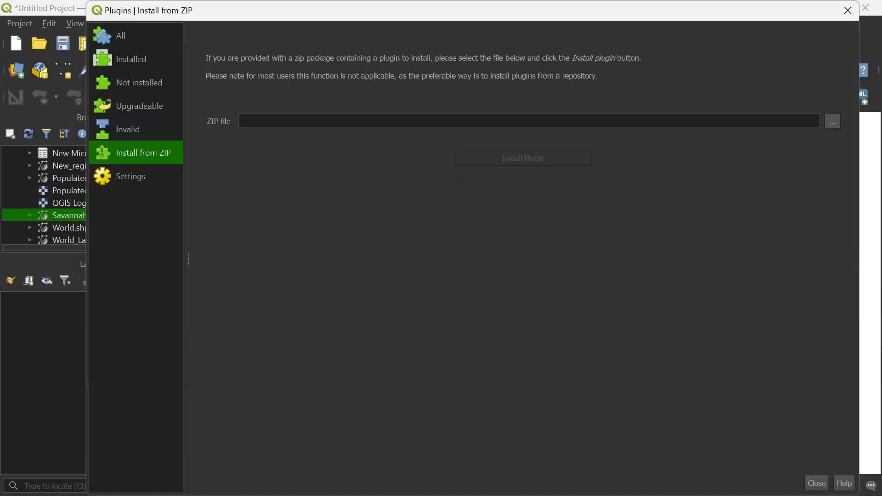
{"action": "left_click", "coordinate": [847, 10]}
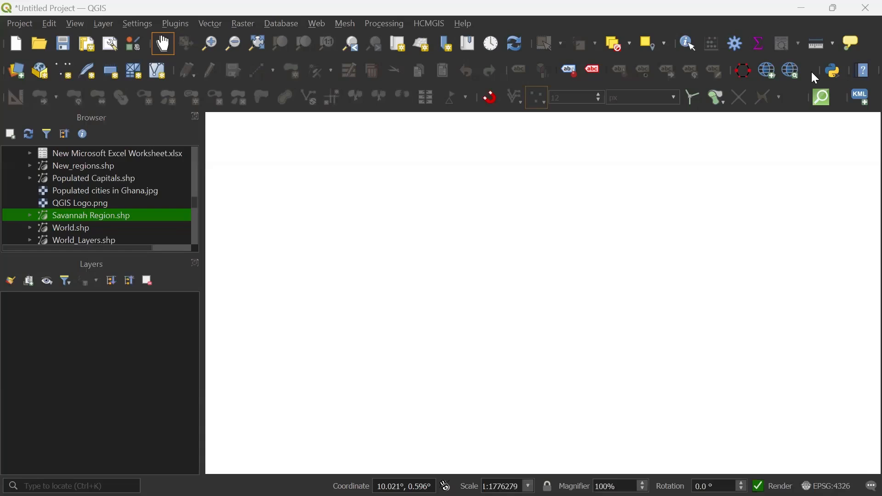
- Switch to the web browser and search the web for "qgis plugins"
{"action": "key", "text": "alt+Tab"}
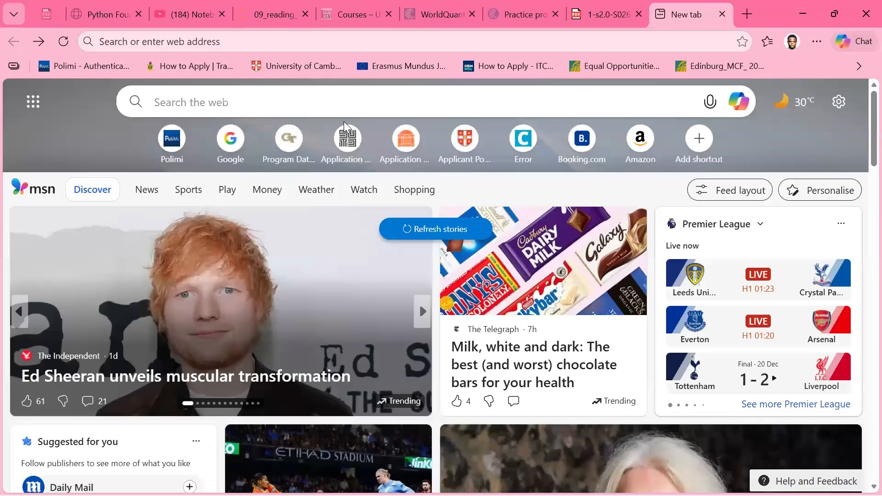
{"action": "left_click", "coordinate": [186, 42]}
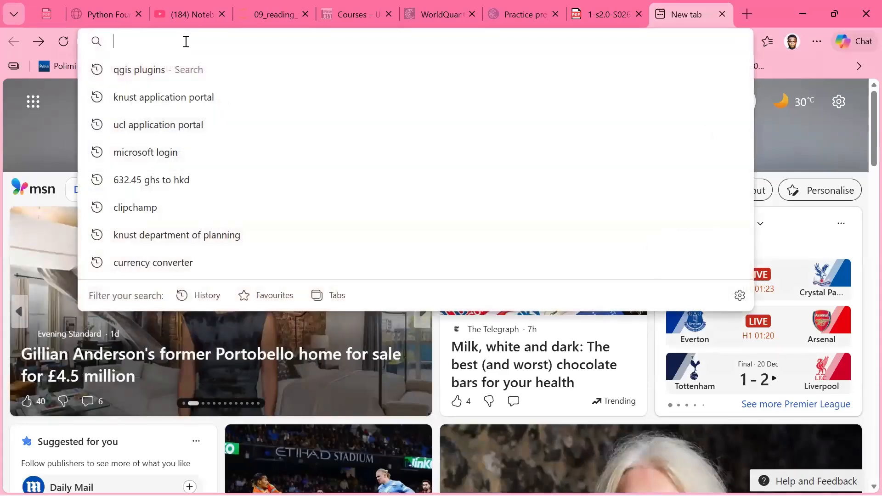
{"action": "type", "text": "qg"}
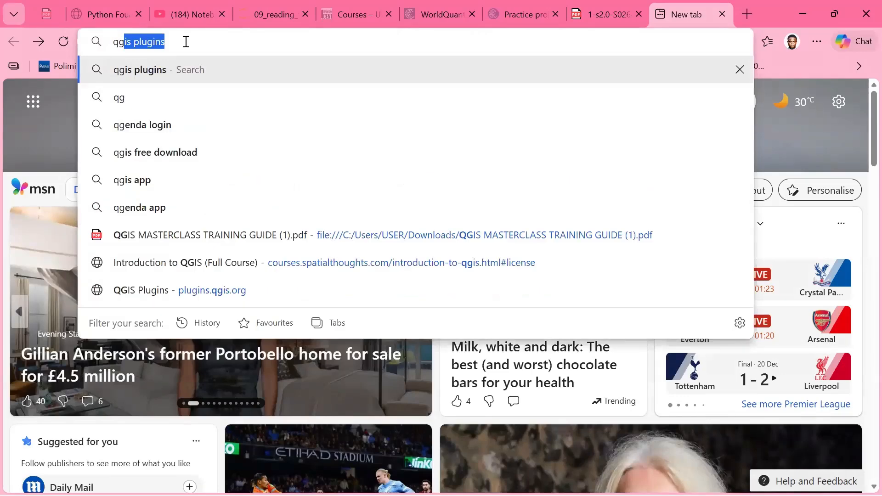
{"action": "type", "text": "is plugins"}
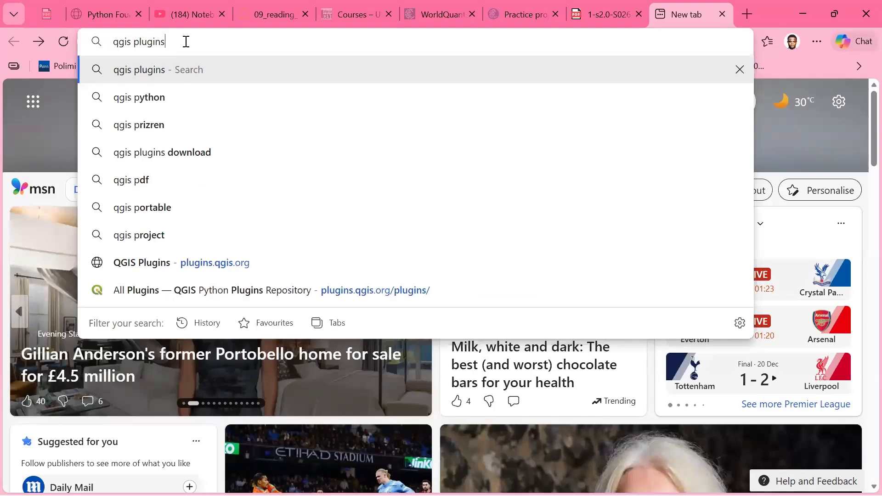
{"action": "key", "text": "Return"}
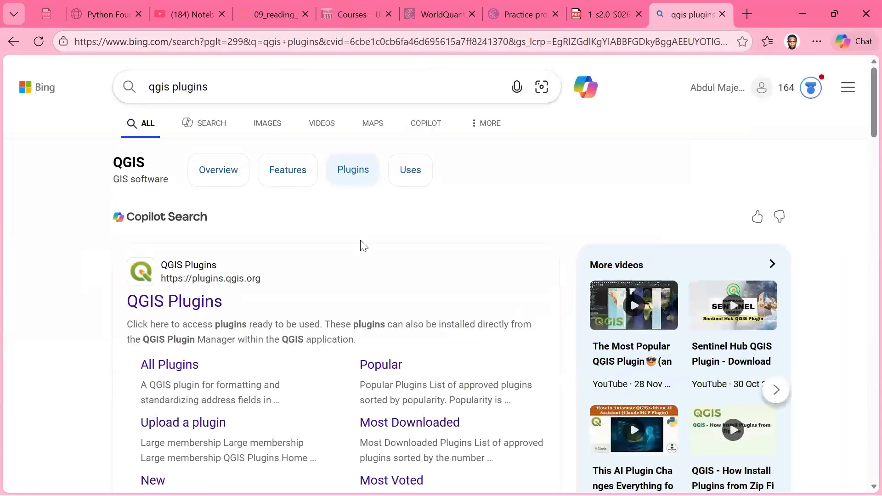
- Open the QGIS Plugins website at plugins.qgis.org from the search results
{"action": "scroll", "coordinate": [360, 244], "scroll_direction": "down", "scroll_amount": 3}
{"action": "scroll", "coordinate": [197, 273], "scroll_direction": "up", "scroll_amount": 3}
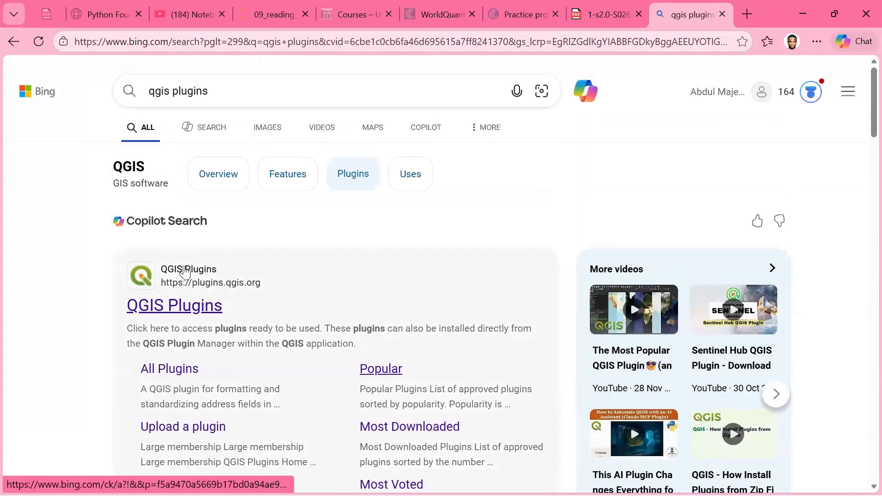
{"action": "scroll", "coordinate": [214, 255], "scroll_direction": "down", "scroll_amount": 2}
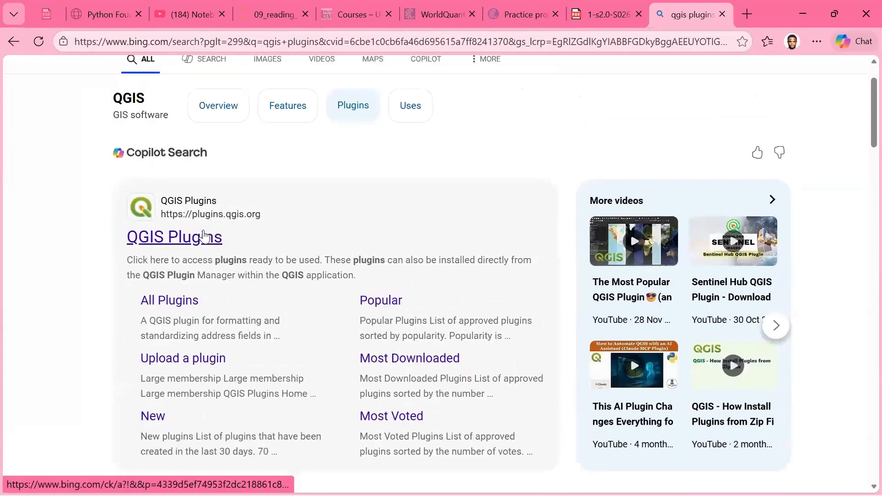
{"action": "scroll", "coordinate": [193, 205], "scroll_direction": "down", "scroll_amount": 1}
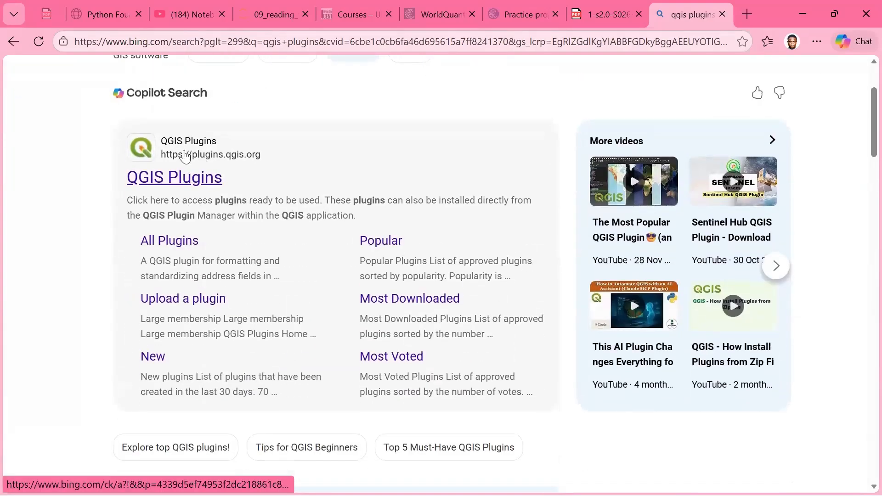
{"action": "left_click", "coordinate": [170, 179]}
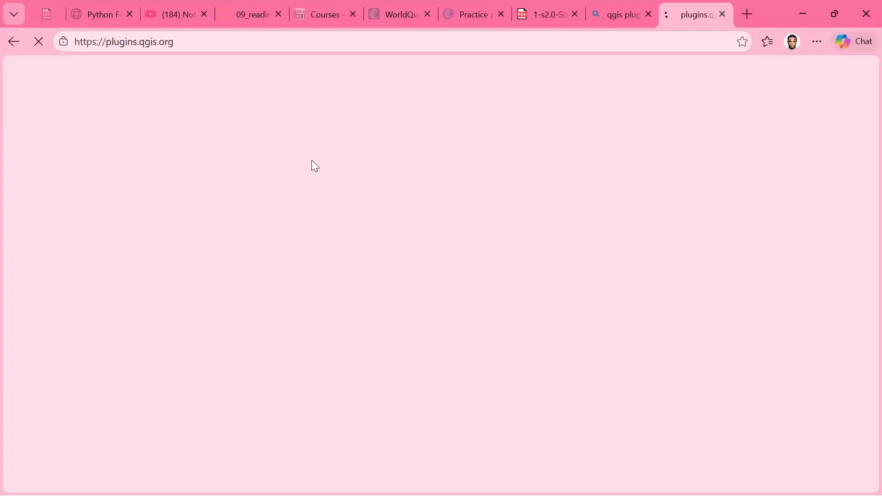
- Look over the introductory section of the QGIS plugins web portal's home page
{"action": "scroll", "coordinate": [305, 231], "scroll_direction": "down", "scroll_amount": 10}
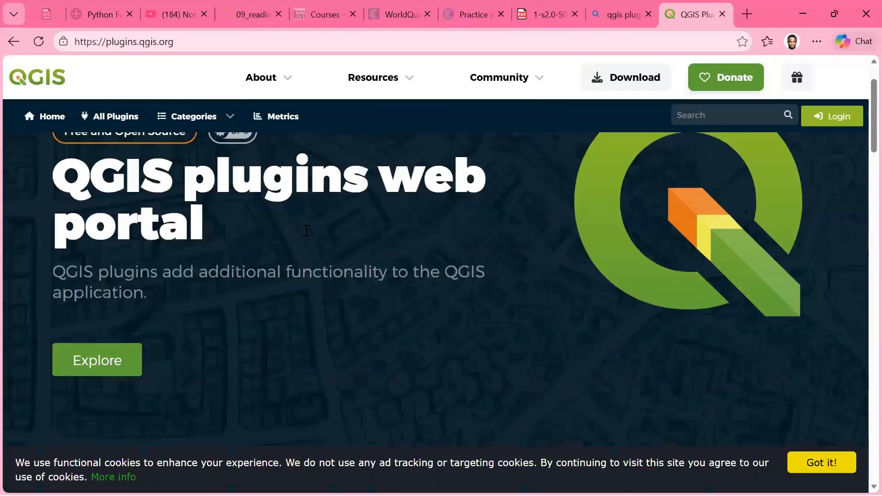
{"action": "scroll", "coordinate": [305, 230], "scroll_direction": "up", "scroll_amount": 10}
{"action": "scroll", "coordinate": [131, 253], "scroll_direction": "down", "scroll_amount": 1}
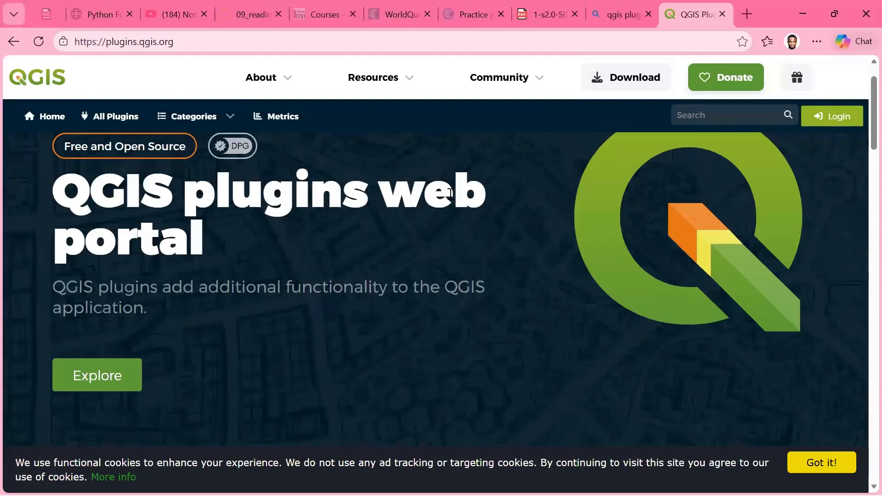
{"action": "scroll", "coordinate": [119, 255], "scroll_direction": "down", "scroll_amount": 1}
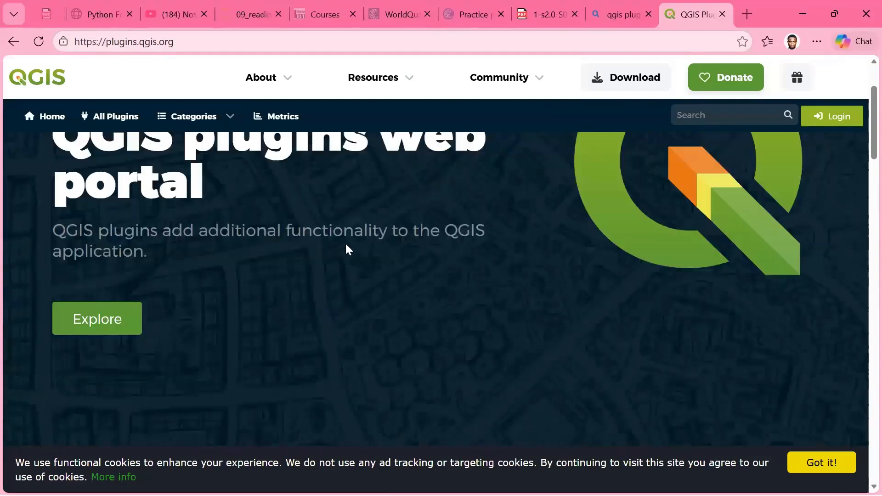
{"action": "scroll", "coordinate": [116, 275], "scroll_direction": "down", "scroll_amount": 3}
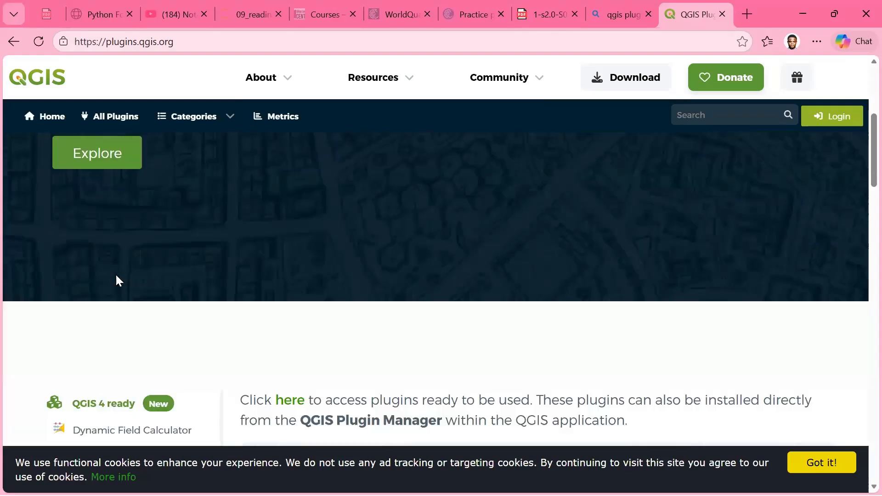
{"action": "scroll", "coordinate": [220, 278], "scroll_direction": "up", "scroll_amount": 5}
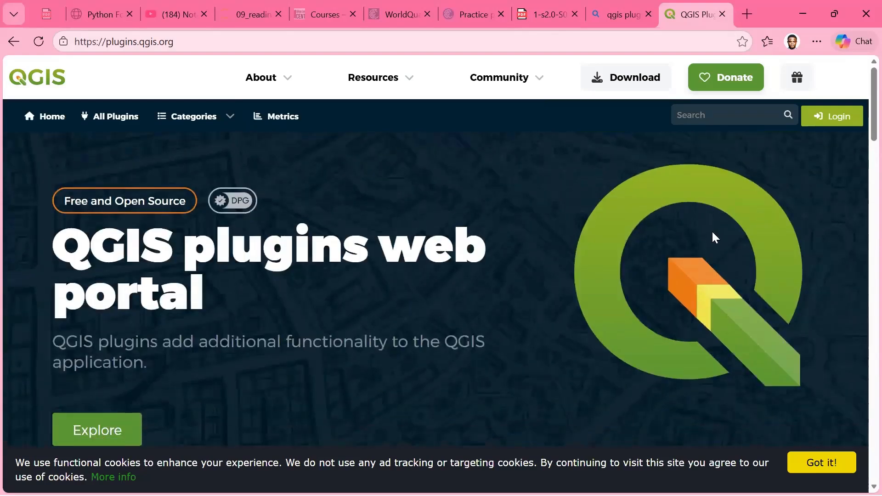
{"action": "scroll", "coordinate": [315, 301], "scroll_direction": "down", "scroll_amount": 5}
{"action": "scroll", "coordinate": [315, 302], "scroll_direction": "up", "scroll_amount": 5}
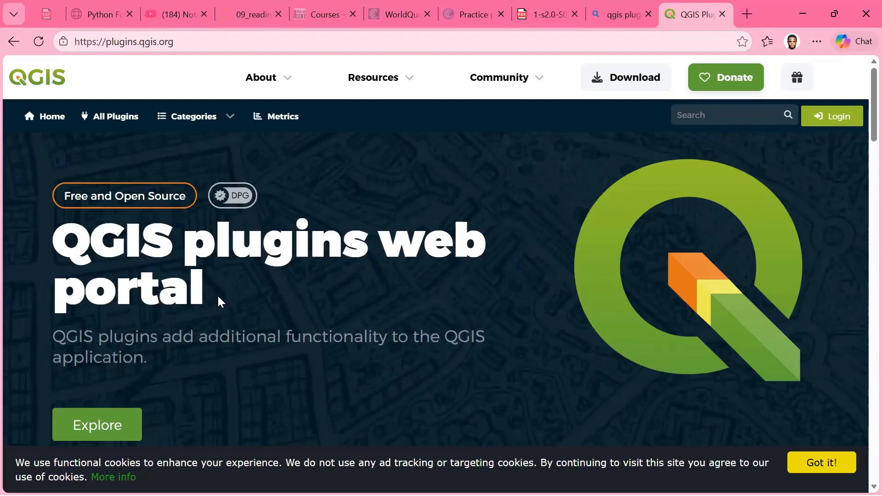
- Read the notes for plugin users on the portal's home page, covering plugin developers, responsibility and bug reporting
{"action": "scroll", "coordinate": [188, 316], "scroll_direction": "down", "scroll_amount": 6}
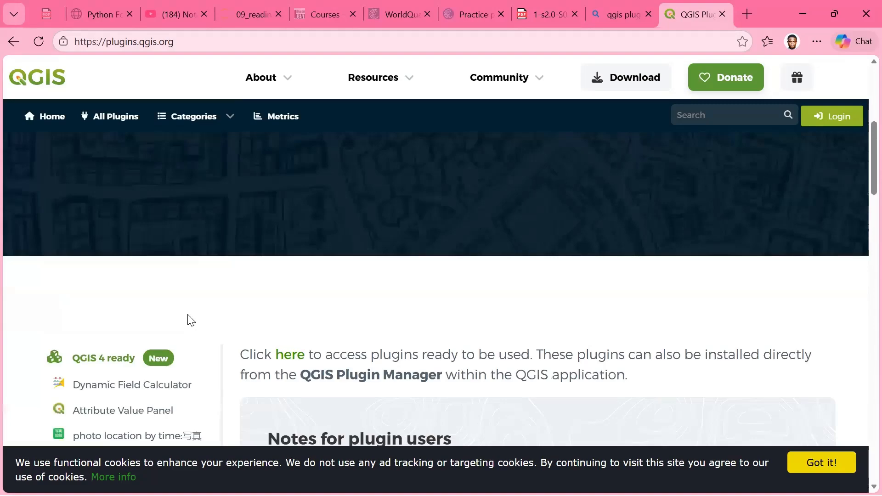
{"action": "scroll", "coordinate": [188, 317], "scroll_direction": "down", "scroll_amount": 4}
{"action": "scroll", "coordinate": [188, 321], "scroll_direction": "down", "scroll_amount": 2}
{"action": "scroll", "coordinate": [342, 317], "scroll_direction": "down", "scroll_amount": 3}
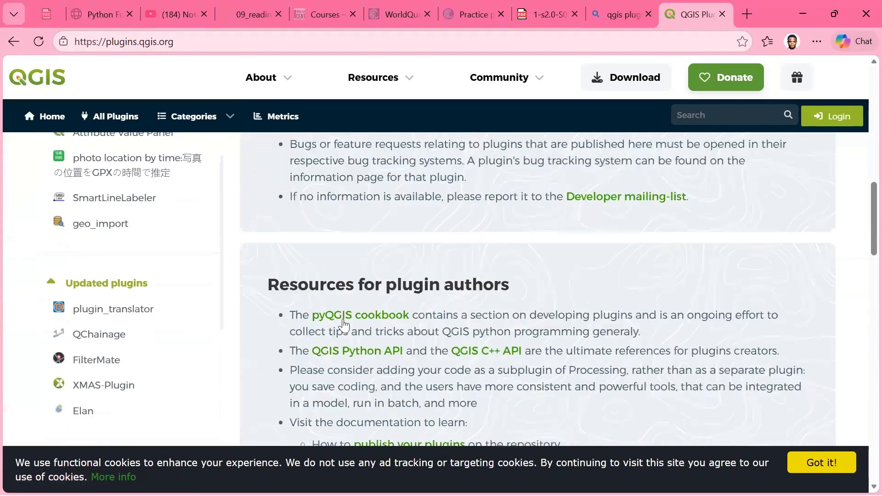
{"action": "scroll", "coordinate": [306, 333], "scroll_direction": "up", "scroll_amount": 7}
{"action": "scroll", "coordinate": [326, 321], "scroll_direction": "down", "scroll_amount": 3}
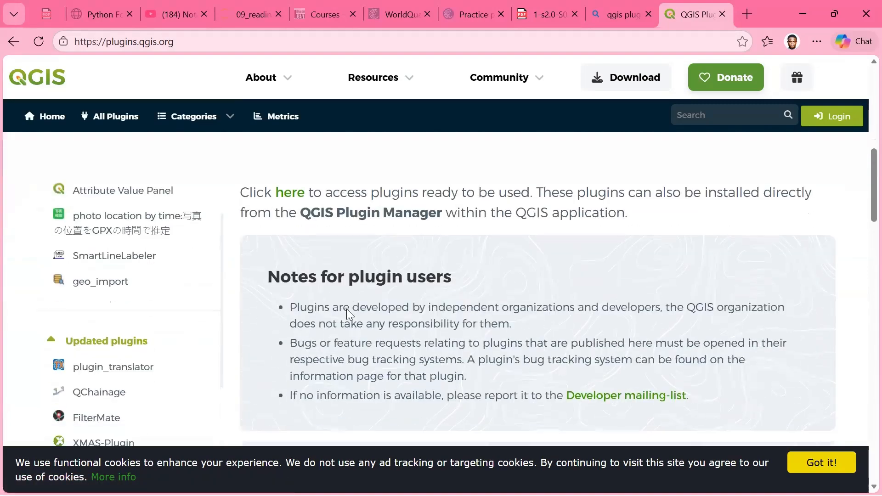
{"action": "scroll", "coordinate": [346, 308], "scroll_direction": "down", "scroll_amount": 2}
{"action": "scroll", "coordinate": [347, 287], "scroll_direction": "down", "scroll_amount": 1}
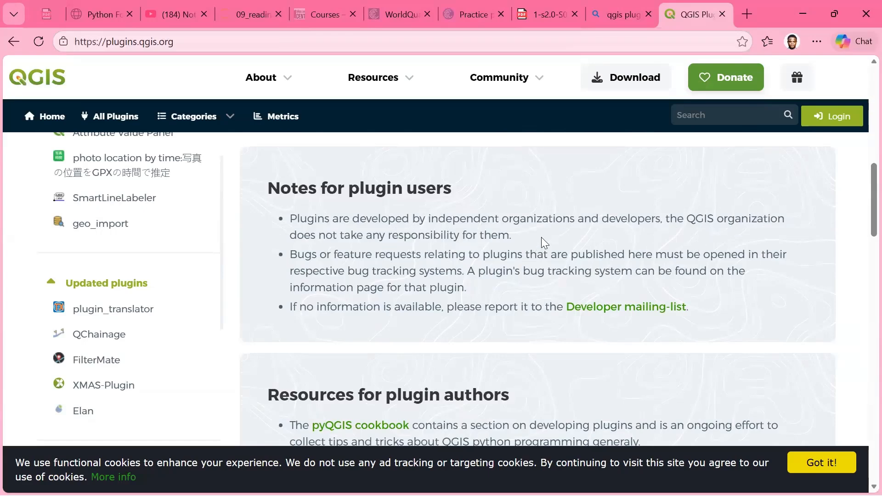
{"action": "scroll", "coordinate": [542, 241], "scroll_direction": "up", "scroll_amount": 1}
{"action": "left_click_drag", "start_coordinate": [515, 258], "coordinate": [285, 246]}
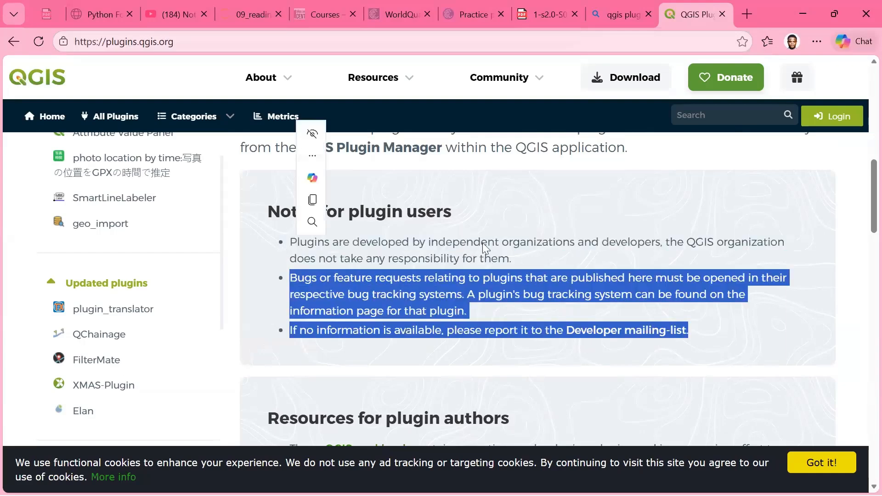
{"action": "left_click", "coordinate": [501, 245]}
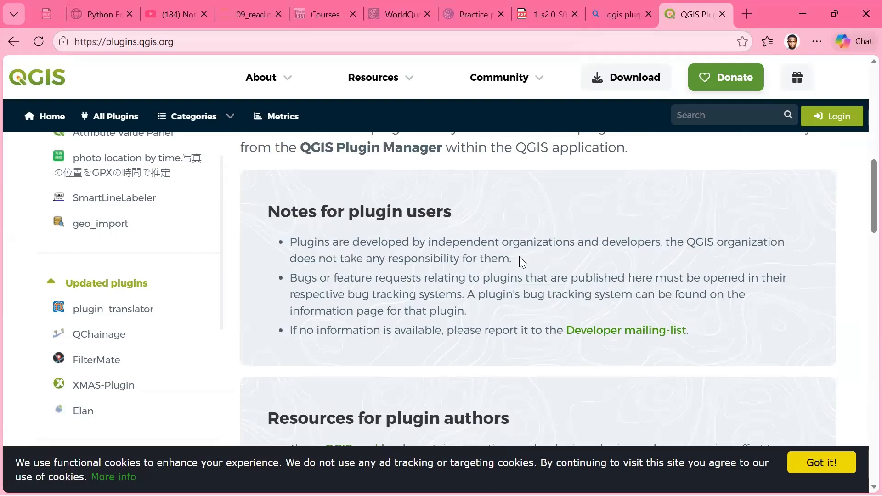
{"action": "scroll", "coordinate": [463, 275], "scroll_direction": "down", "scroll_amount": 2}
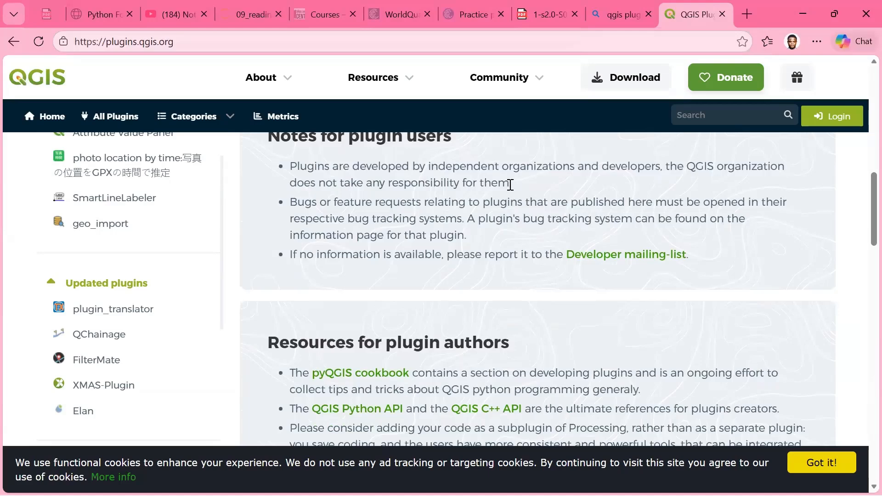
{"action": "scroll", "coordinate": [510, 184], "scroll_direction": "up", "scroll_amount": 2}
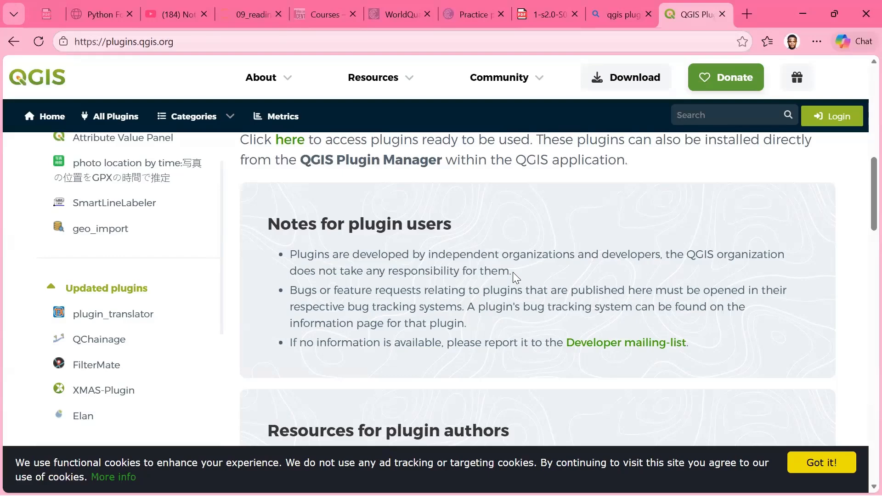
{"action": "scroll", "coordinate": [490, 294], "scroll_direction": "down", "scroll_amount": 1}
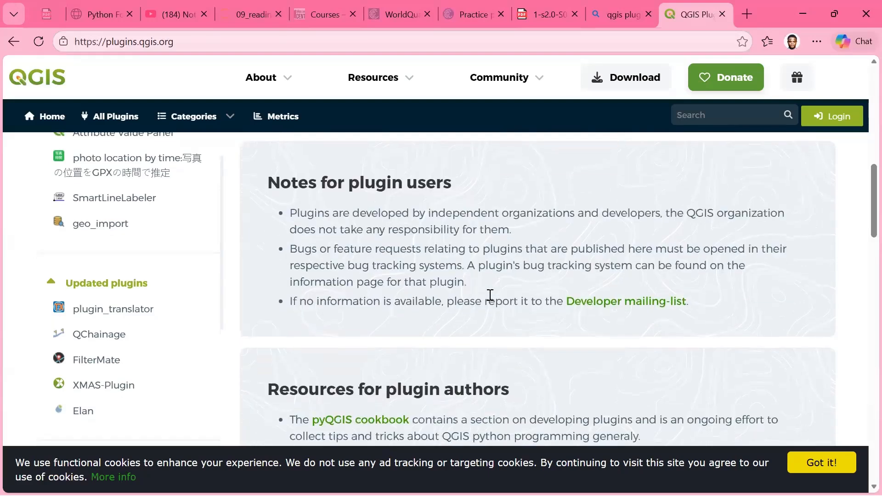
{"action": "scroll", "coordinate": [435, 265], "scroll_direction": "up", "scroll_amount": 4}
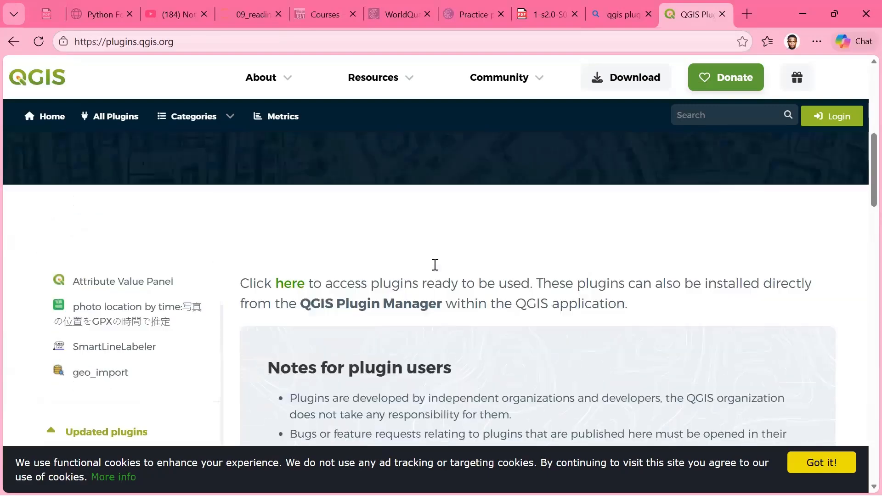
- Skim the rest of the portal's home page, including the resources for plugin authors and the QGIS sustaining members
{"action": "scroll", "coordinate": [434, 264], "scroll_direction": "up", "scroll_amount": 8}
{"action": "scroll", "coordinate": [434, 265], "scroll_direction": "down", "scroll_amount": 12}
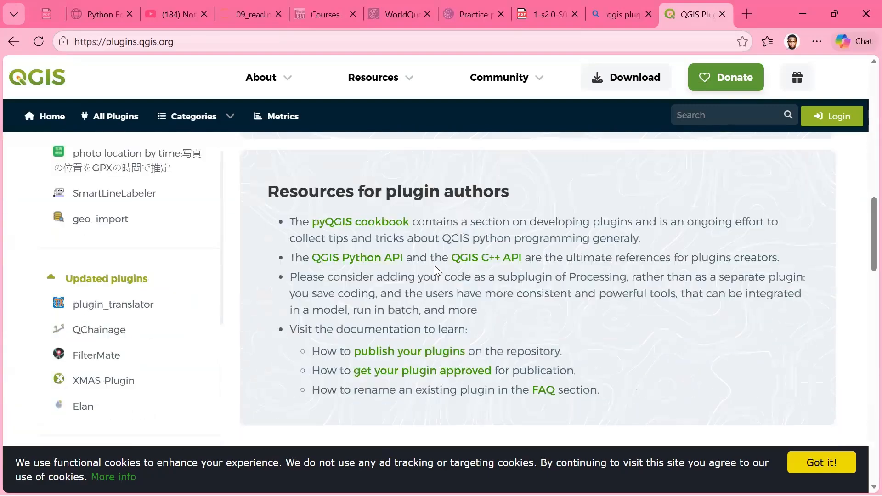
{"action": "scroll", "coordinate": [434, 264], "scroll_direction": "down", "scroll_amount": 10}
{"action": "scroll", "coordinate": [434, 264], "scroll_direction": "up", "scroll_amount": 10}
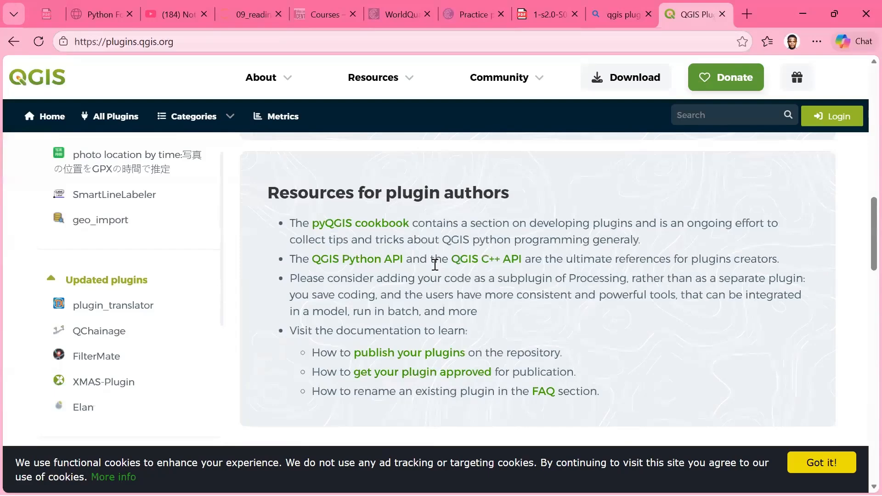
{"action": "scroll", "coordinate": [434, 265], "scroll_direction": "down", "scroll_amount": 14}
{"action": "scroll", "coordinate": [434, 264], "scroll_direction": "up", "scroll_amount": 10}
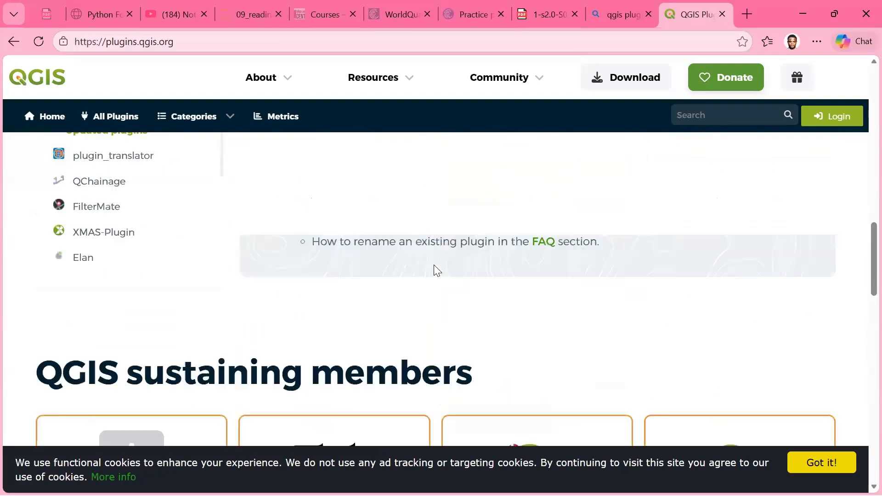
- Open the list of all approved plugins from the plugins web portal's home page
{"action": "scroll", "coordinate": [180, 235], "scroll_direction": "up", "scroll_amount": 5}
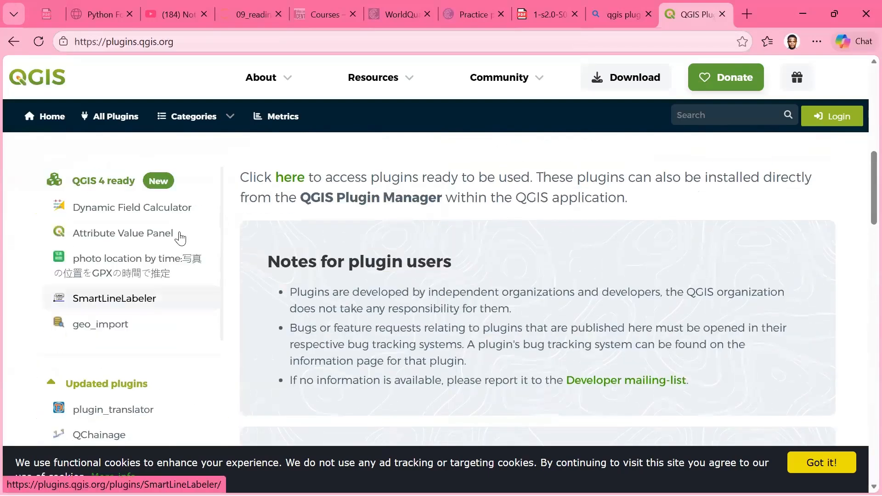
{"action": "scroll", "coordinate": [109, 281], "scroll_direction": "up", "scroll_amount": 5}
{"action": "left_click", "coordinate": [108, 278]}
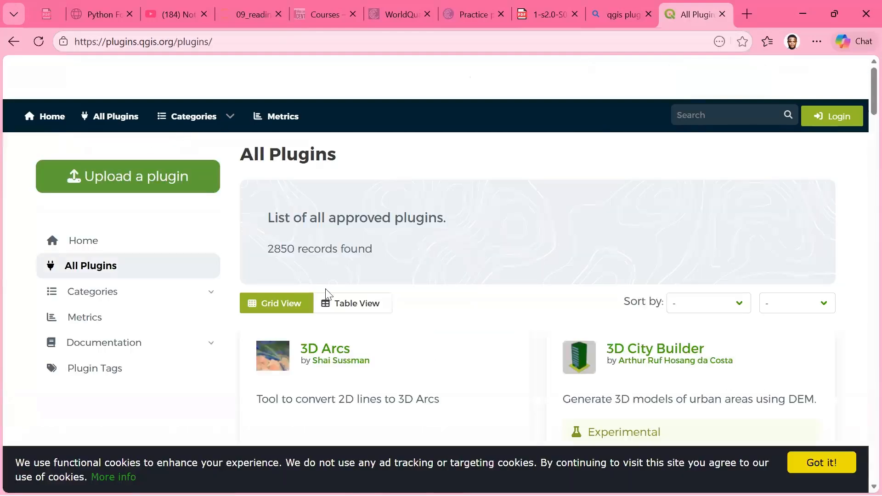
{"action": "scroll", "coordinate": [319, 290], "scroll_direction": "down", "scroll_amount": 1}
{"action": "scroll", "coordinate": [446, 264], "scroll_direction": "up", "scroll_amount": 1}
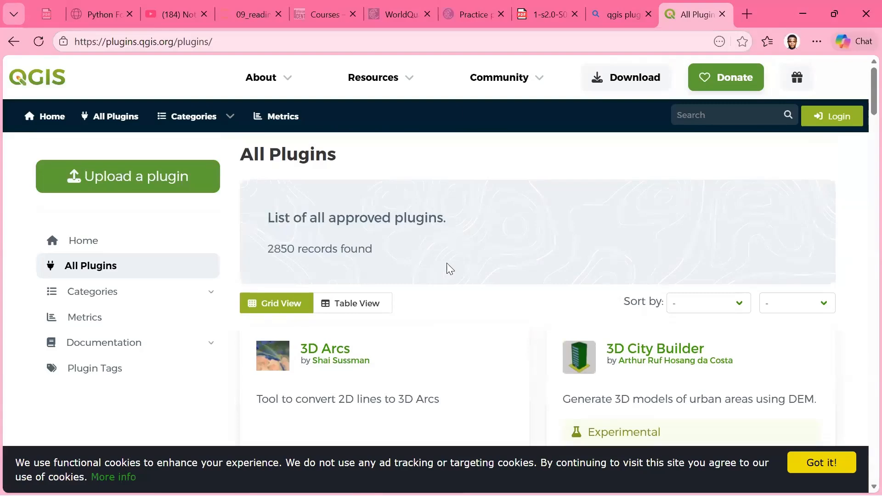
{"action": "scroll", "coordinate": [393, 290], "scroll_direction": "down", "scroll_amount": 2}
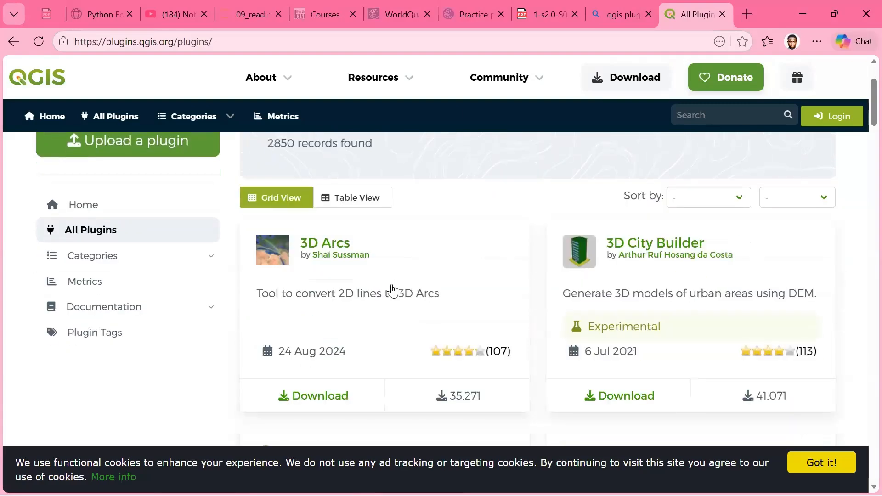
- Try to sort the plugin list by Latest Version in ascending order
{"action": "left_click", "coordinate": [739, 205]}
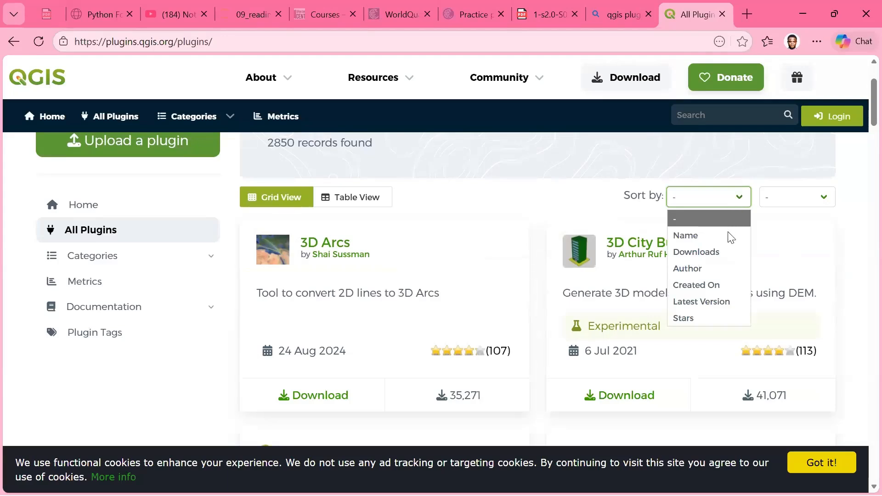
{"action": "left_click", "coordinate": [693, 302]}
{"action": "left_click", "coordinate": [815, 197]}
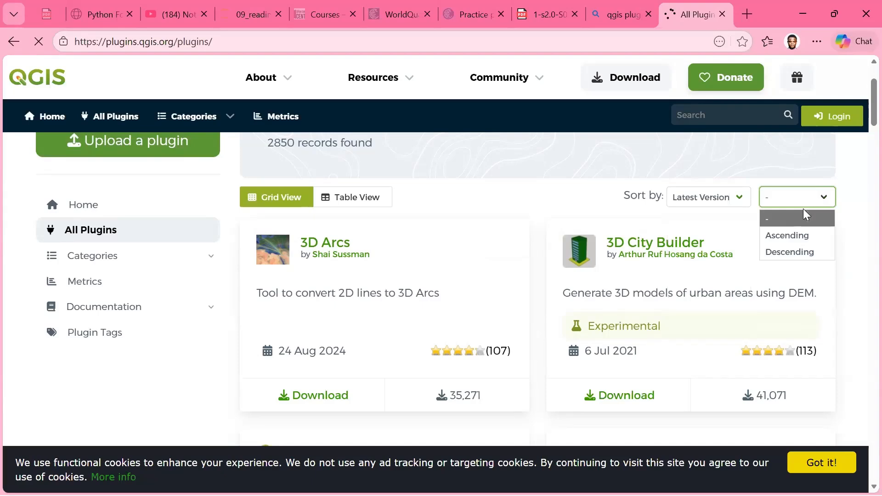
{"action": "left_click", "coordinate": [786, 234]}
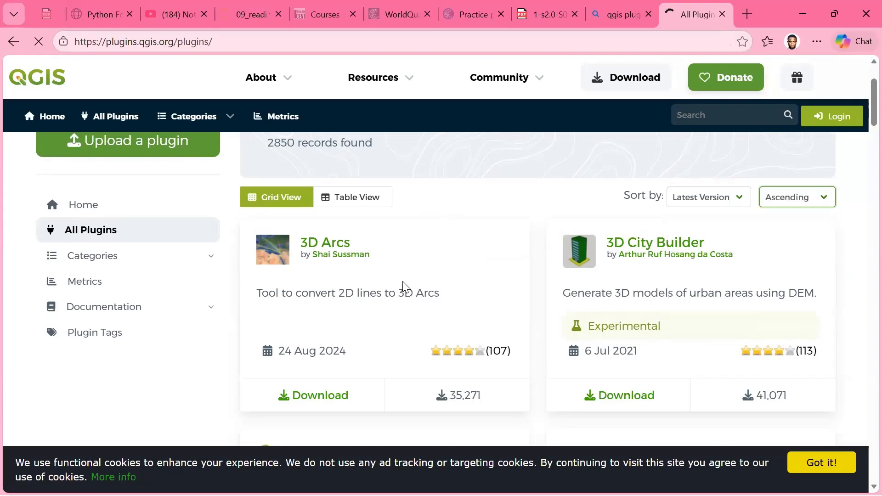
- Look over the first plugin cards in the list, including 3D Arcs, 3D City Builder, 3DCityDB Tools and 3D IO
{"action": "scroll", "coordinate": [404, 286], "scroll_direction": "down", "scroll_amount": 5}
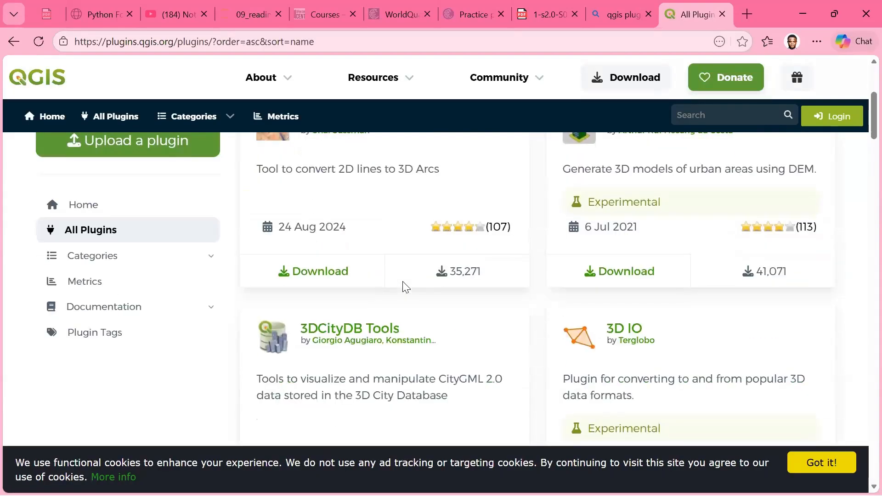
{"action": "scroll", "coordinate": [395, 308], "scroll_direction": "up", "scroll_amount": 3}
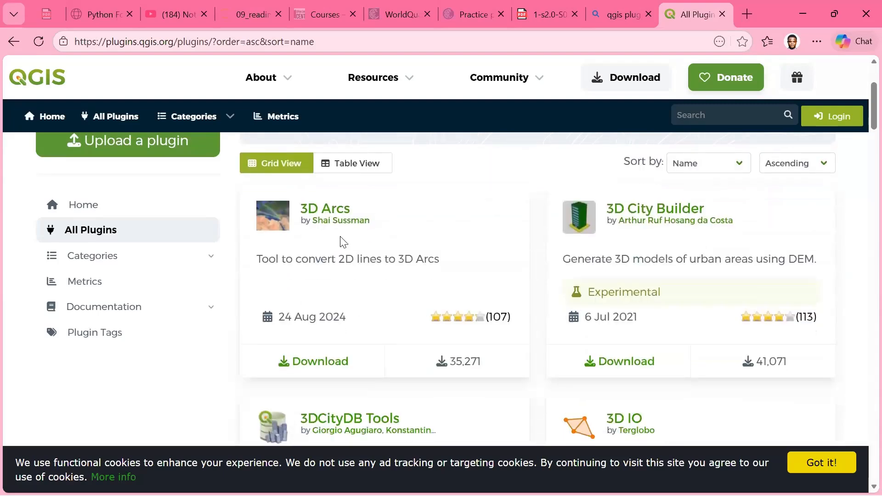
{"action": "scroll", "coordinate": [388, 243], "scroll_direction": "down", "scroll_amount": 1}
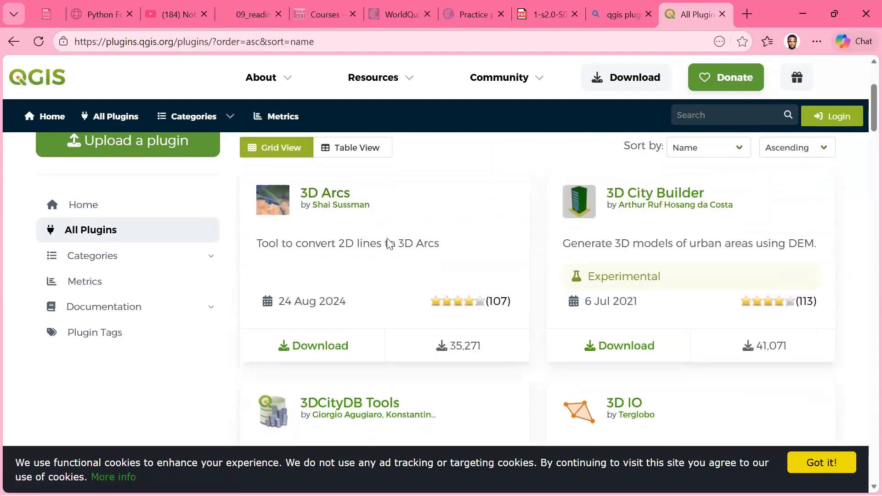
{"action": "scroll", "coordinate": [388, 243], "scroll_direction": "down", "scroll_amount": 1}
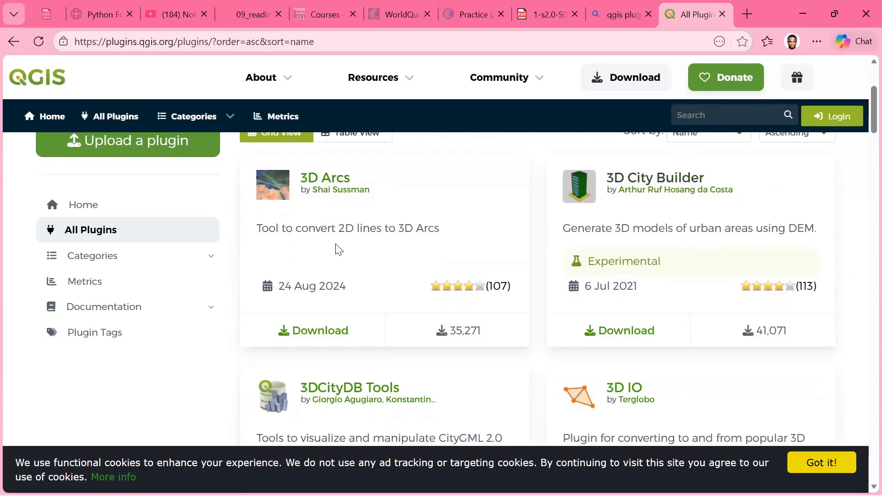
{"action": "scroll", "coordinate": [362, 249], "scroll_direction": "down", "scroll_amount": 3}
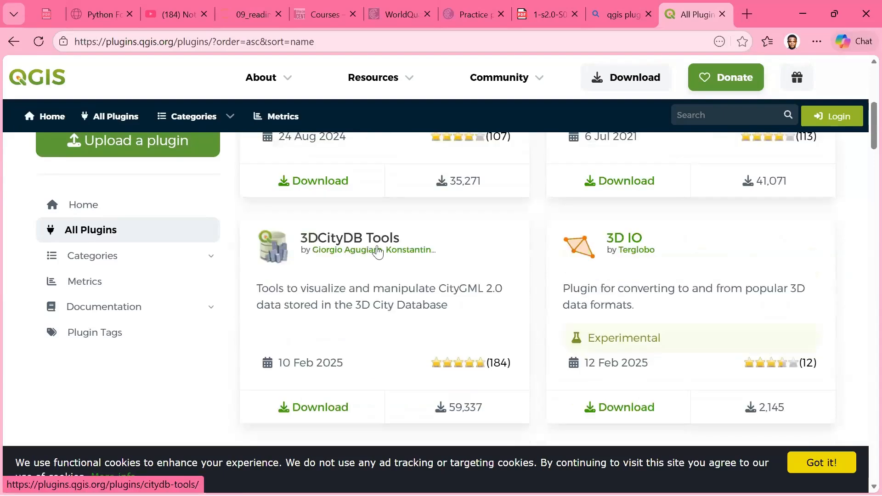
{"action": "scroll", "coordinate": [375, 261], "scroll_direction": "down", "scroll_amount": 1}
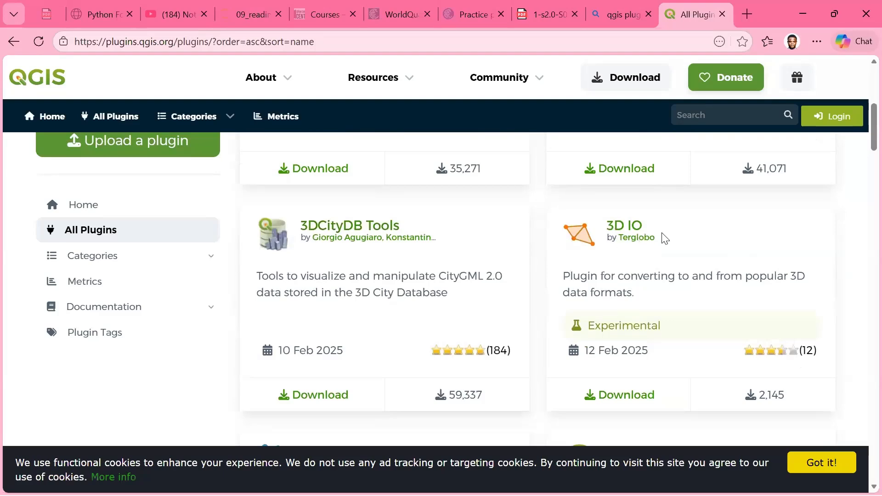
- Browse further down the plugin list through entries such as AcATaMa, Accessibility calculator, Accuracy Assessment and AccurAssess
{"action": "scroll", "coordinate": [664, 238], "scroll_direction": "down", "scroll_amount": 5}
{"action": "scroll", "coordinate": [440, 293], "scroll_direction": "down", "scroll_amount": 2}
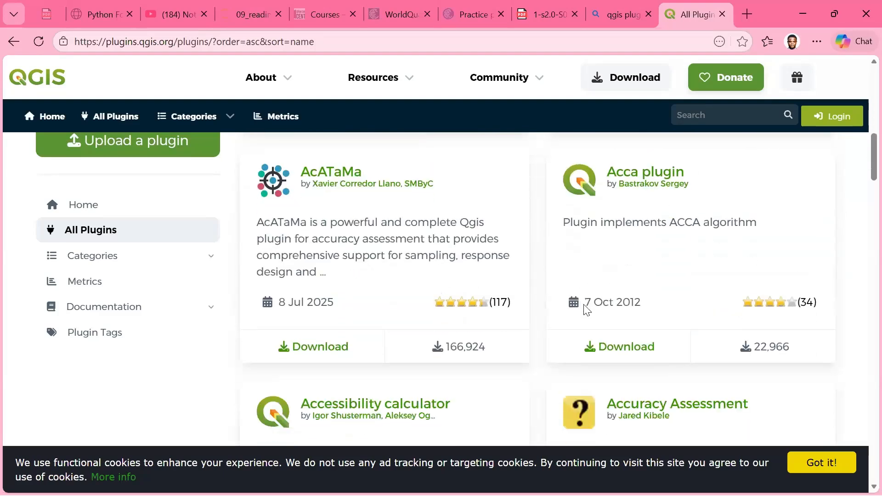
{"action": "scroll", "coordinate": [584, 307], "scroll_direction": "down", "scroll_amount": 3}
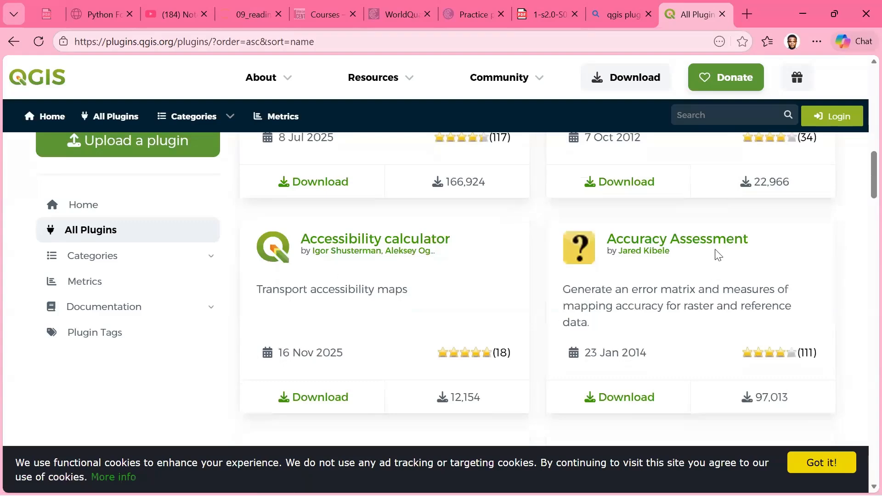
{"action": "scroll", "coordinate": [718, 254], "scroll_direction": "down", "scroll_amount": 3}
{"action": "scroll", "coordinate": [718, 255], "scroll_direction": "down", "scroll_amount": 1}
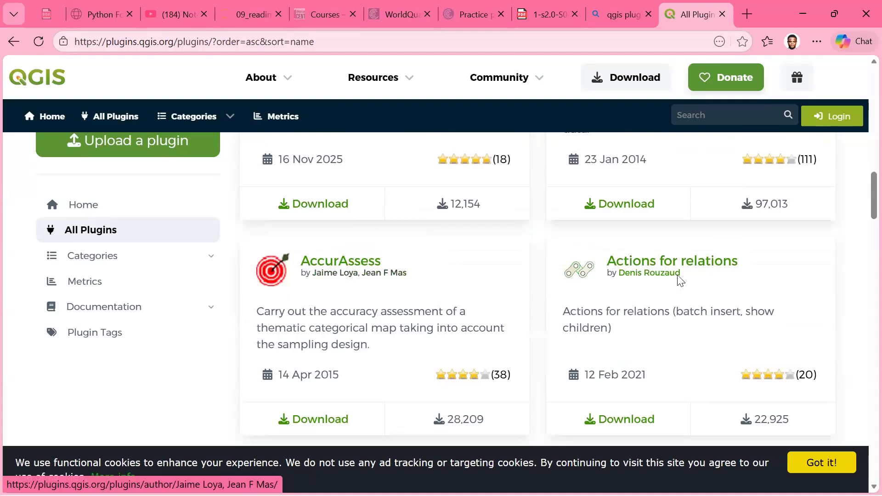
{"action": "scroll", "coordinate": [688, 268], "scroll_direction": "down", "scroll_amount": 5}
- Return to the start of the plugin list and open the 3D Arcs plugin's page
{"action": "scroll", "coordinate": [687, 266], "scroll_direction": "up", "scroll_amount": 15}
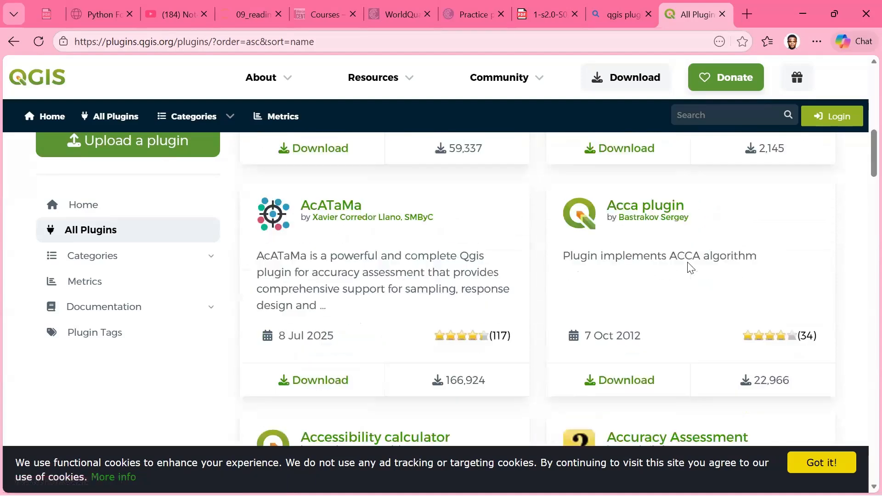
{"action": "scroll", "coordinate": [459, 346], "scroll_direction": "up", "scroll_amount": 2}
{"action": "scroll", "coordinate": [388, 340], "scroll_direction": "down", "scroll_amount": 4}
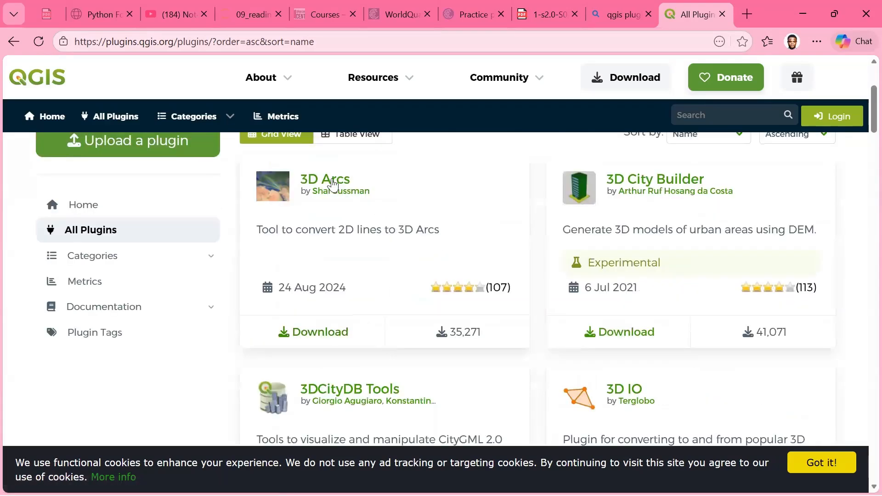
{"action": "left_click", "coordinate": [333, 184]}
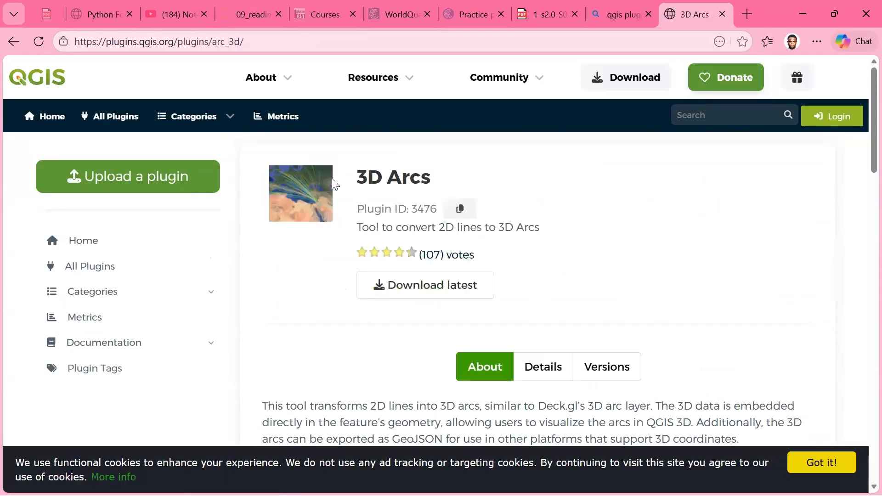
- Read the About description of the 3D Arcs plugin
{"action": "scroll", "coordinate": [469, 317], "scroll_direction": "down", "scroll_amount": 5}
{"action": "scroll", "coordinate": [436, 320], "scroll_direction": "up", "scroll_amount": 5}
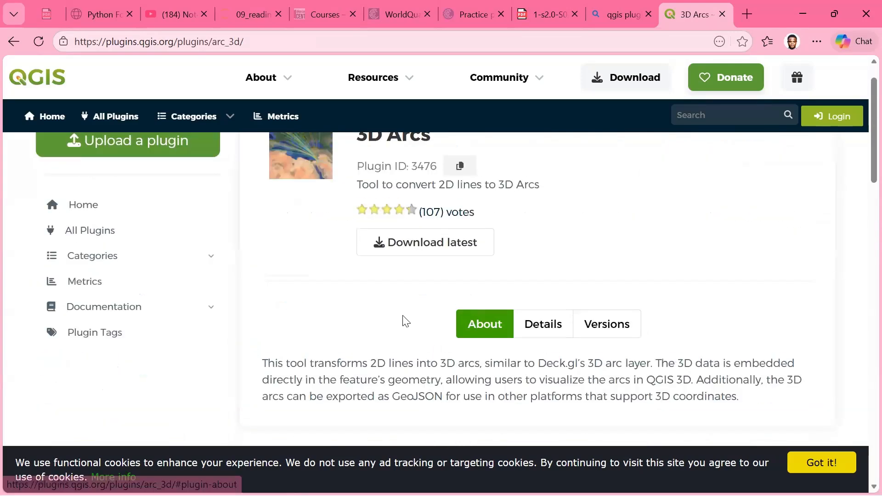
{"action": "scroll", "coordinate": [331, 319], "scroll_direction": "down", "scroll_amount": 1}
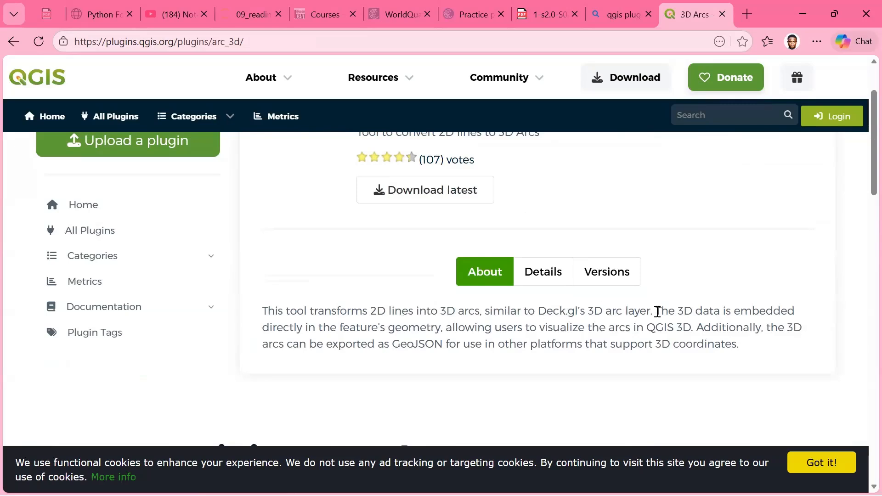
{"action": "scroll", "coordinate": [677, 309], "scroll_direction": "down", "scroll_amount": 1}
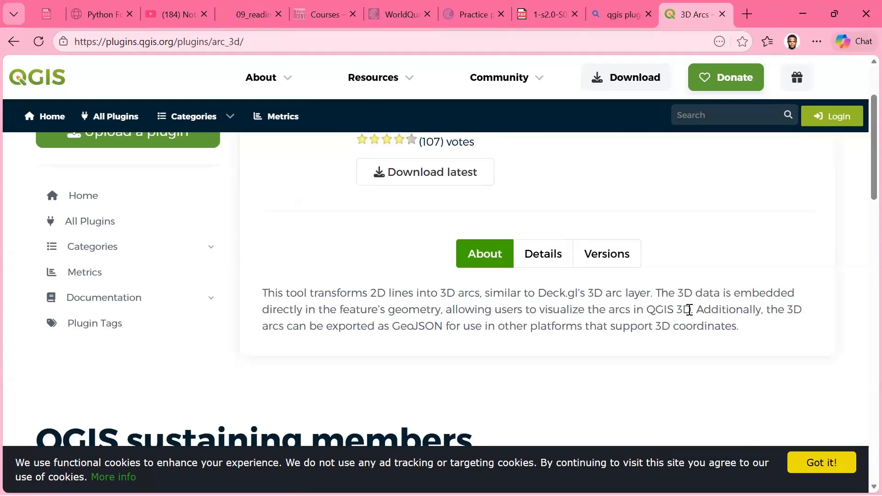
{"action": "scroll", "coordinate": [689, 310], "scroll_direction": "down", "scroll_amount": 5}
{"action": "scroll", "coordinate": [525, 253], "scroll_direction": "up", "scroll_amount": 8}
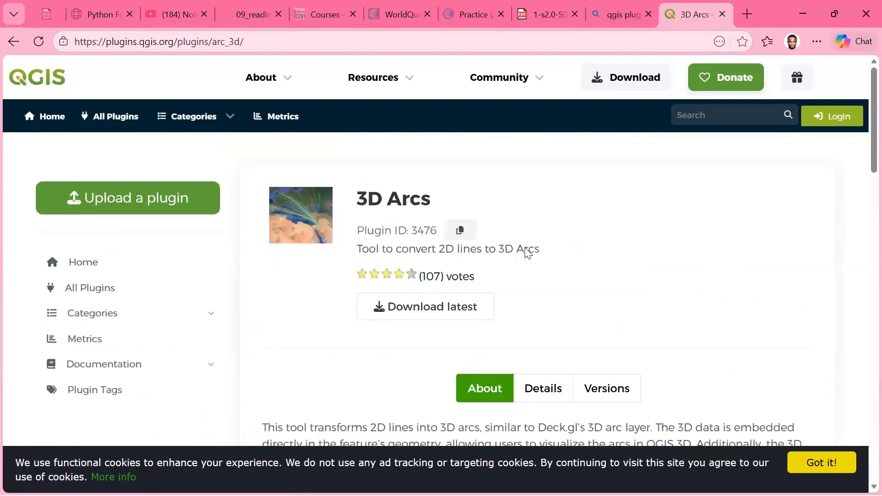
- Skim the whole 3D Arcs page, from its download option to the sustaining members, and accept the cookie notice
{"action": "scroll", "coordinate": [482, 324], "scroll_direction": "down", "scroll_amount": 4}
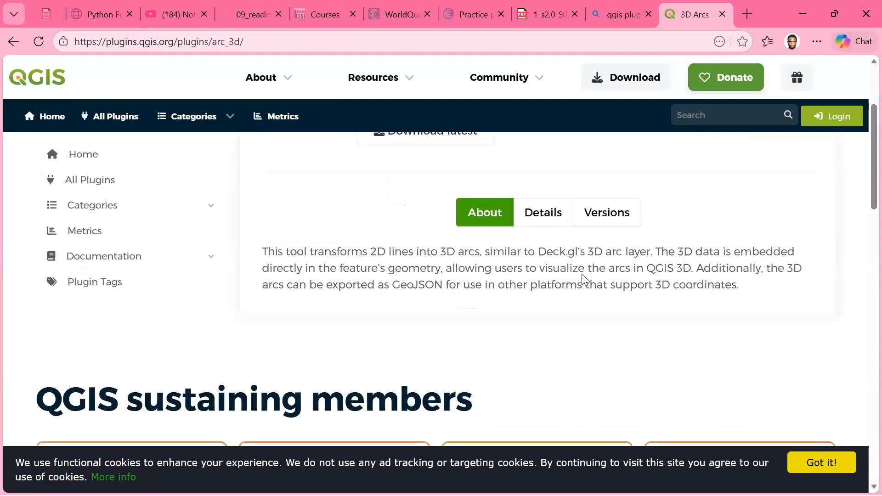
{"action": "scroll", "coordinate": [582, 278], "scroll_direction": "up", "scroll_amount": 3}
{"action": "scroll", "coordinate": [546, 299], "scroll_direction": "down", "scroll_amount": 10}
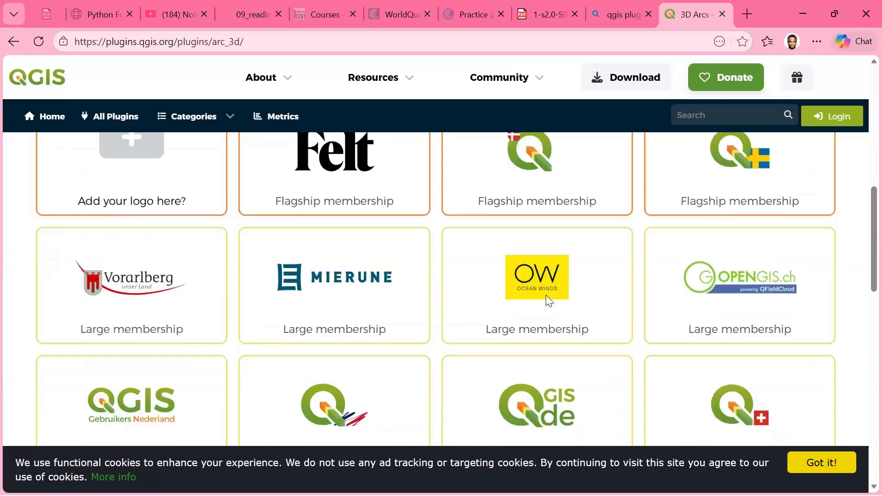
{"action": "scroll", "coordinate": [547, 296], "scroll_direction": "up", "scroll_amount": 10}
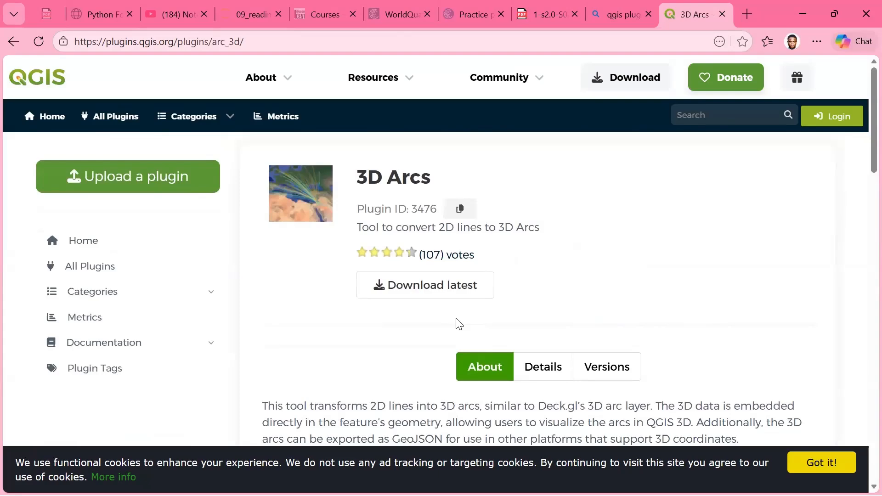
{"action": "scroll", "coordinate": [374, 302], "scroll_direction": "down", "scroll_amount": 8}
{"action": "scroll", "coordinate": [376, 299], "scroll_direction": "up", "scroll_amount": 8}
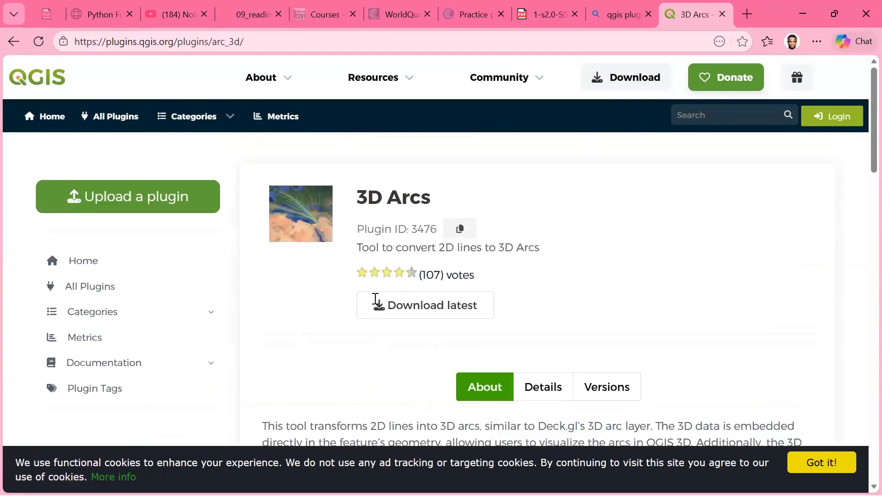
{"action": "scroll", "coordinate": [433, 281], "scroll_direction": "down", "scroll_amount": 4}
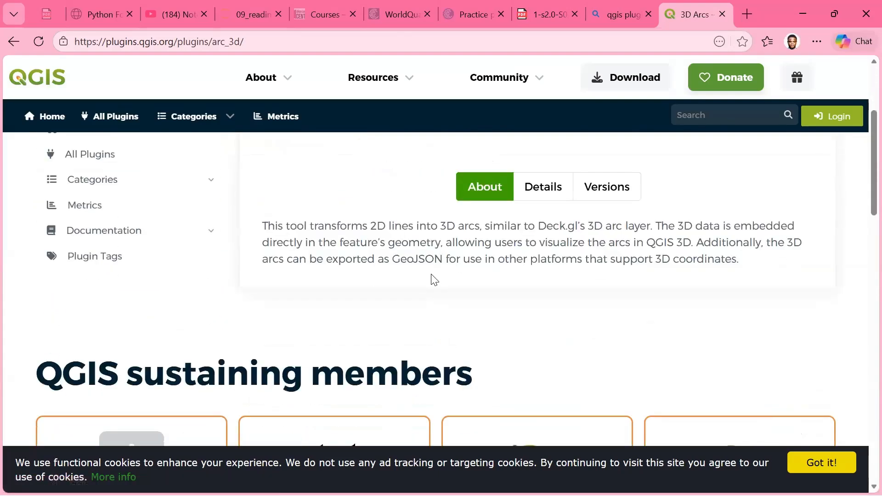
{"action": "scroll", "coordinate": [432, 279], "scroll_direction": "down", "scroll_amount": 3}
{"action": "scroll", "coordinate": [431, 278], "scroll_direction": "up", "scroll_amount": 7}
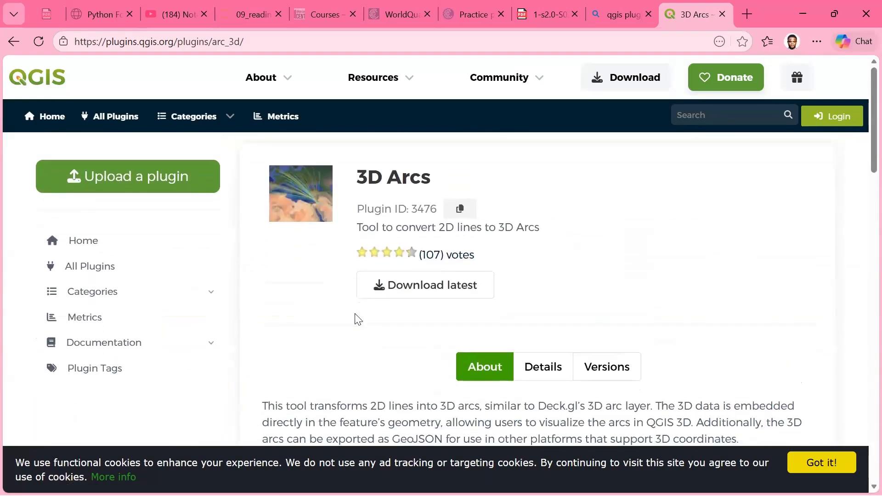
{"action": "scroll", "coordinate": [381, 340], "scroll_direction": "down", "scroll_amount": 8}
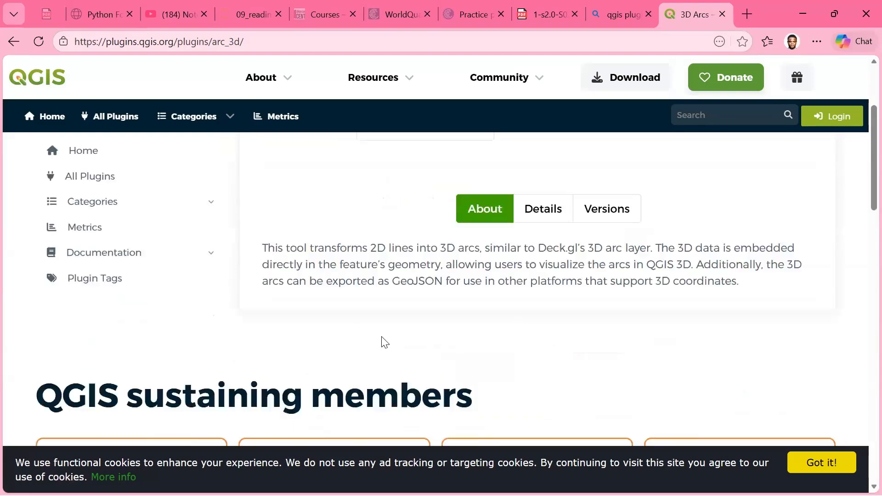
{"action": "scroll", "coordinate": [383, 341], "scroll_direction": "up", "scroll_amount": 6}
{"action": "scroll", "coordinate": [383, 341], "scroll_direction": "up", "scroll_amount": 3}
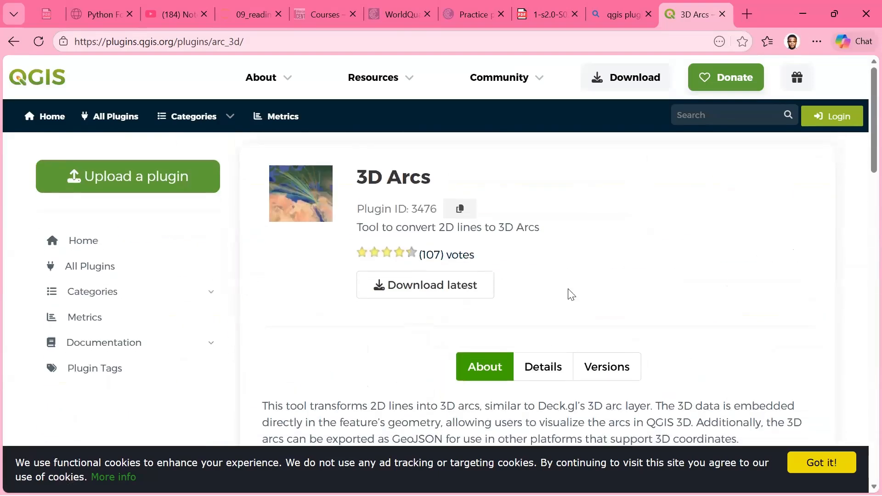
{"action": "left_click", "coordinate": [818, 462]}
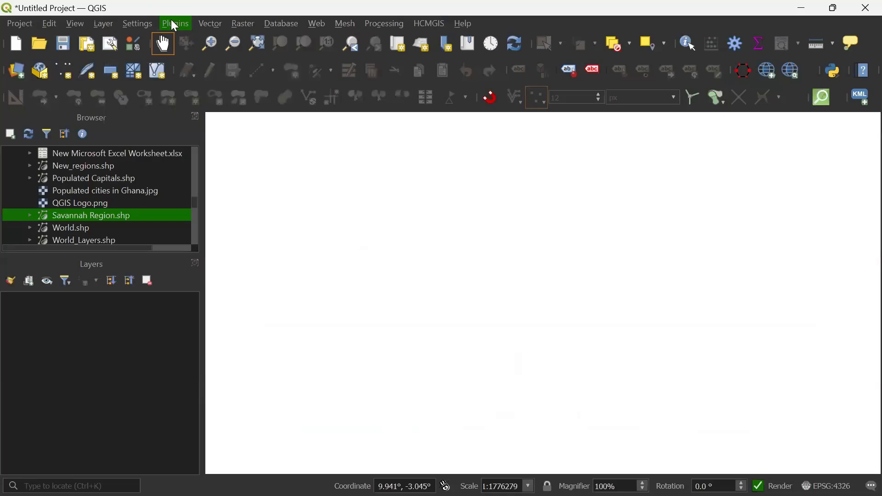
- Switch to QGIS, open the plugin manager and search all plugins for "quick"
{"action": "left_click", "coordinate": [172, 20]}
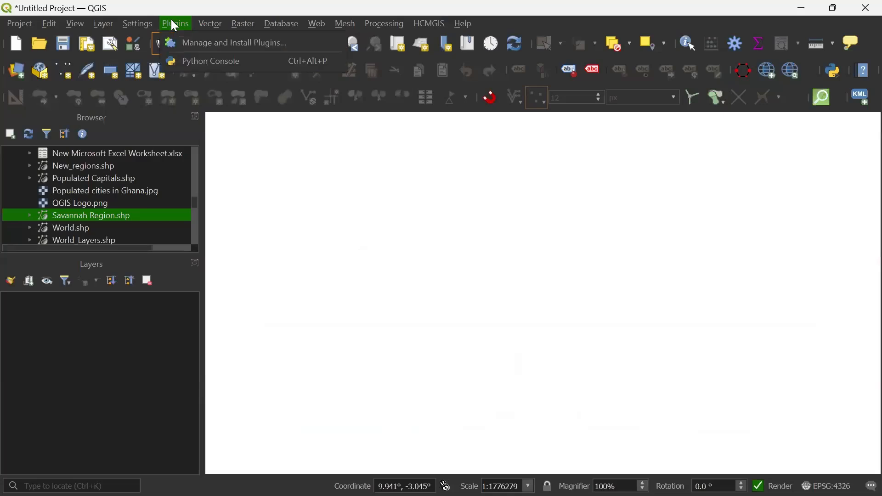
{"action": "left_click", "coordinate": [193, 43]}
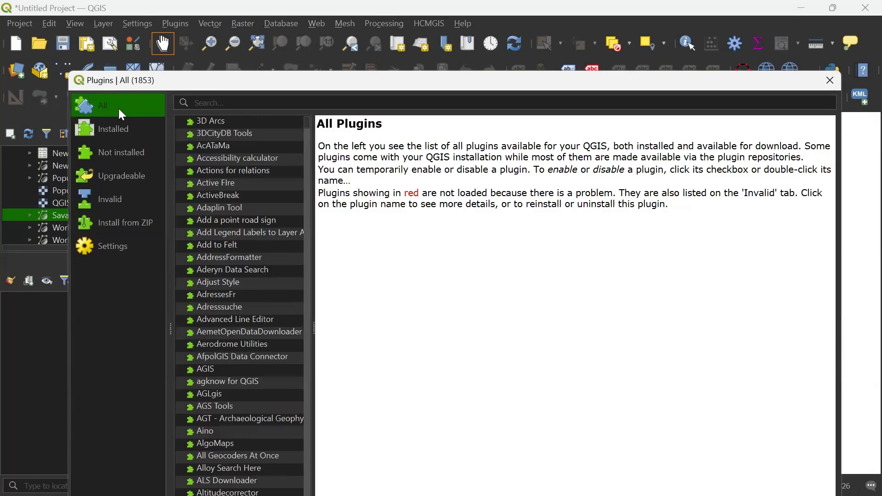
{"action": "left_click", "coordinate": [206, 103]}
{"action": "type", "text": "quick"}
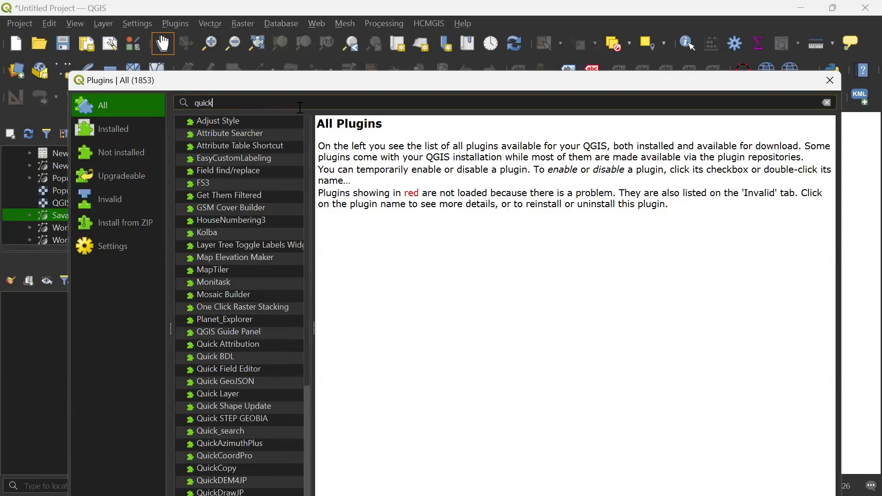
- Search all plugins for "quickosm", read the QuickOSM plugin's description, and close the plugin manager
{"action": "type", "text": "osm"}
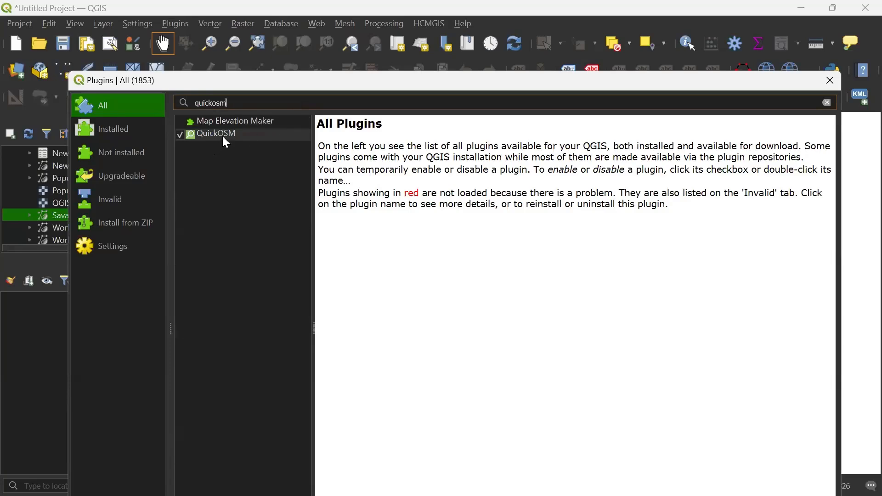
{"action": "left_click", "coordinate": [224, 137]}
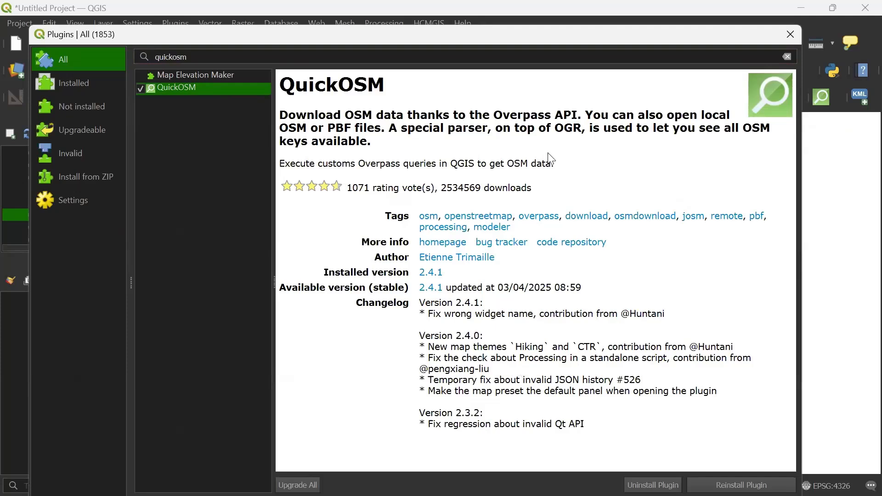
{"action": "left_click_drag", "start_coordinate": [554, 164], "coordinate": [278, 117]}
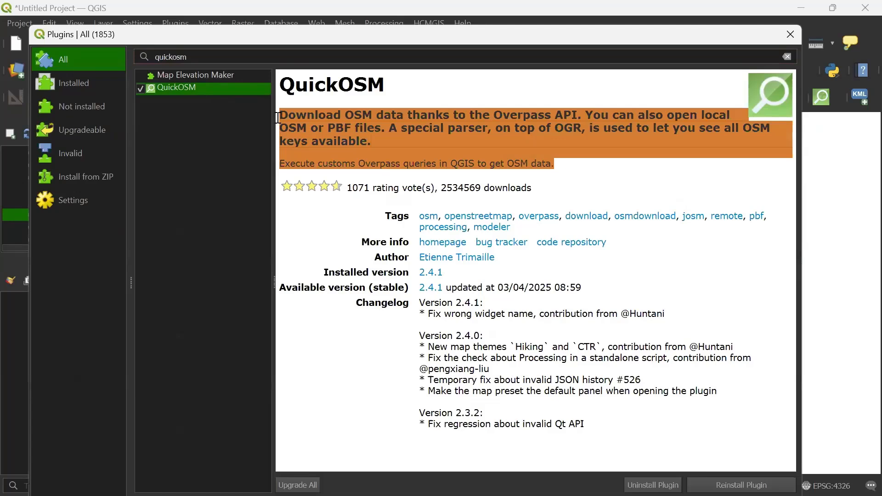
{"action": "left_click", "coordinate": [370, 142]}
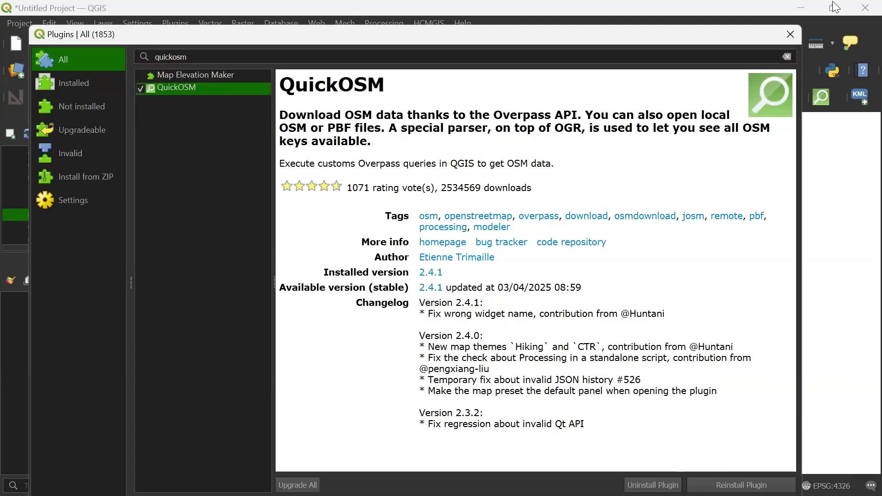
{"action": "left_click", "coordinate": [789, 36]}
{"action": "scroll", "coordinate": [82, 202], "scroll_direction": "up", "scroll_amount": 3}
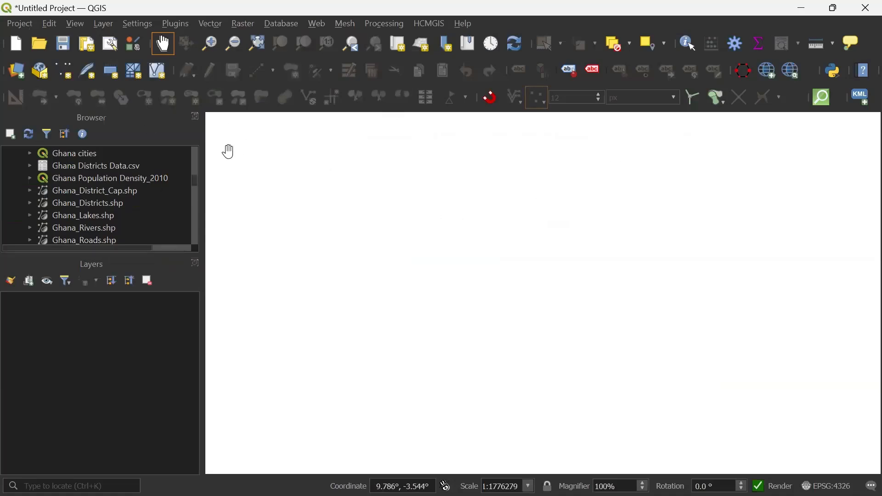
- Locate the QuickOSM plugin among the toolbar commands, the vector tools and the Processing Toolbox, and close the toolbox
{"action": "left_click", "coordinate": [825, 98]}
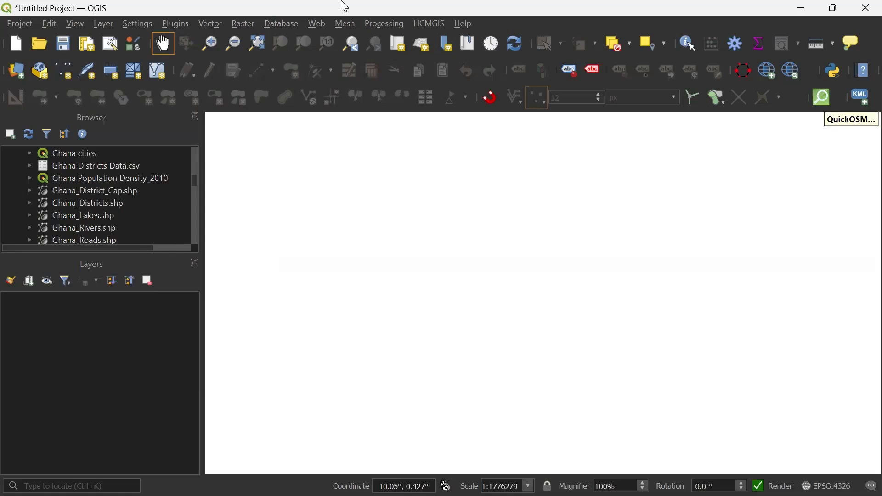
{"action": "left_click", "coordinate": [202, 26]}
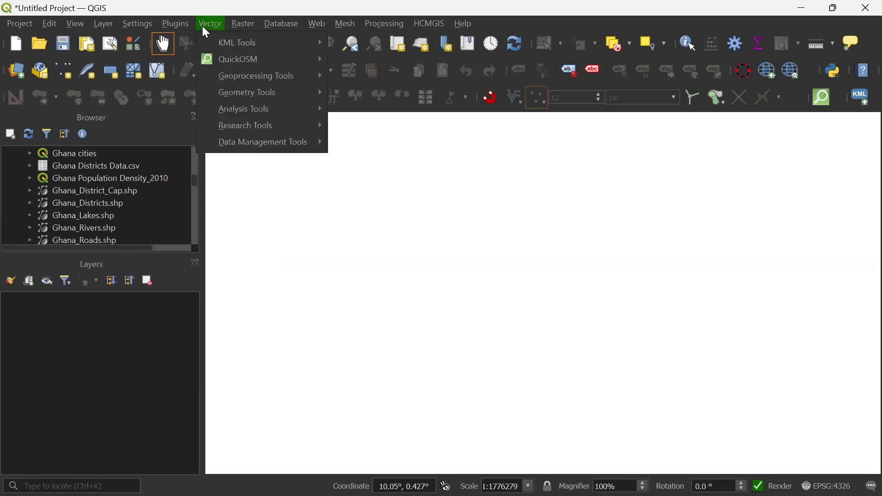
{"action": "mouse_move", "coordinate": [214, 59]}
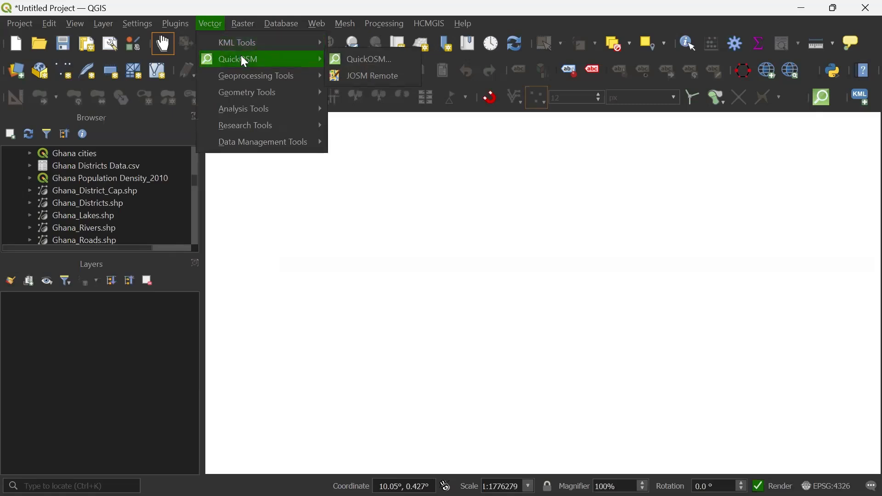
{"action": "left_click", "coordinate": [386, 25]}
{"action": "left_click", "coordinate": [405, 50]}
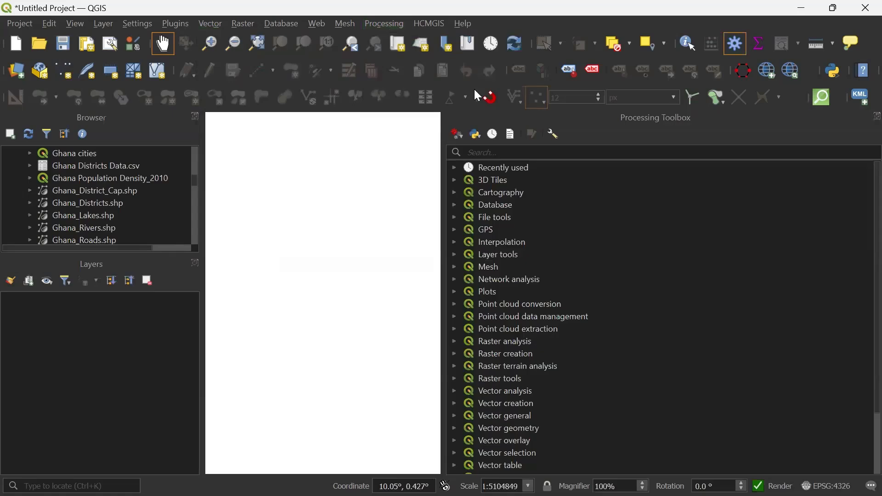
{"action": "scroll", "coordinate": [568, 287], "scroll_direction": "down", "scroll_amount": 2}
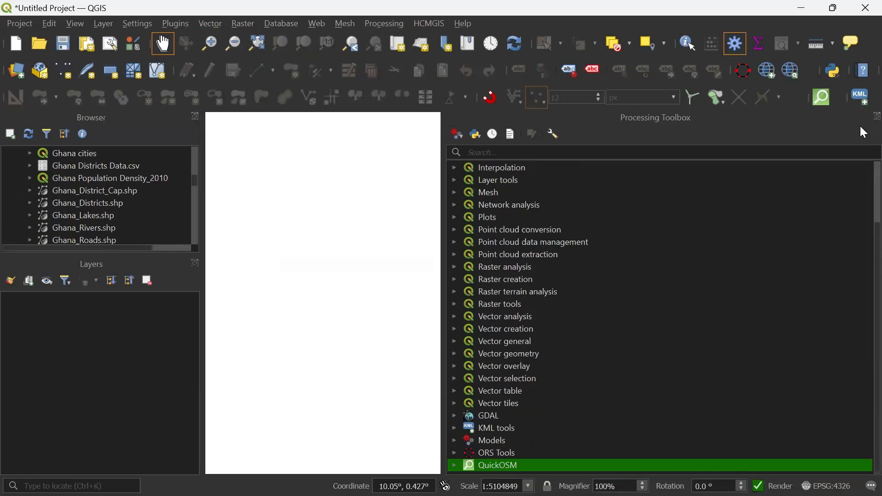
{"action": "left_click", "coordinate": [877, 117]}
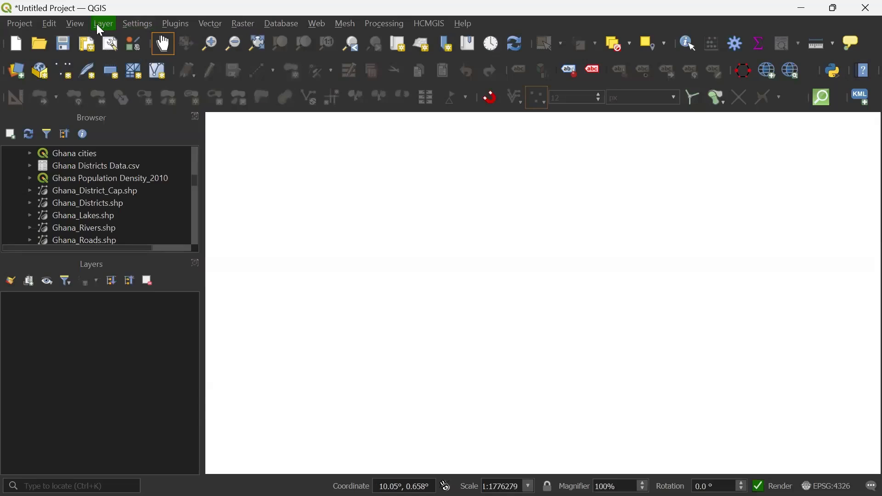
- Reopen the plugin manager, search for "hcmgis", review the HCMGIS plugin's details, and close the manager
{"action": "left_click", "coordinate": [169, 21]}
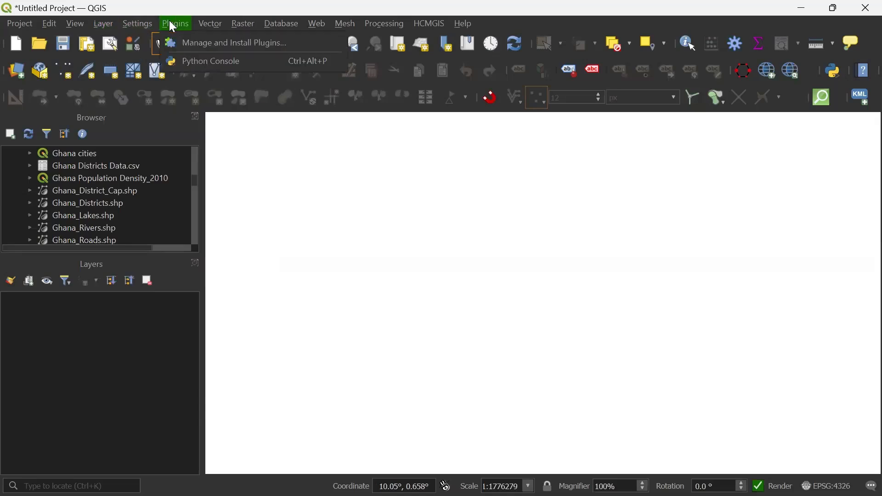
{"action": "left_click", "coordinate": [196, 42]}
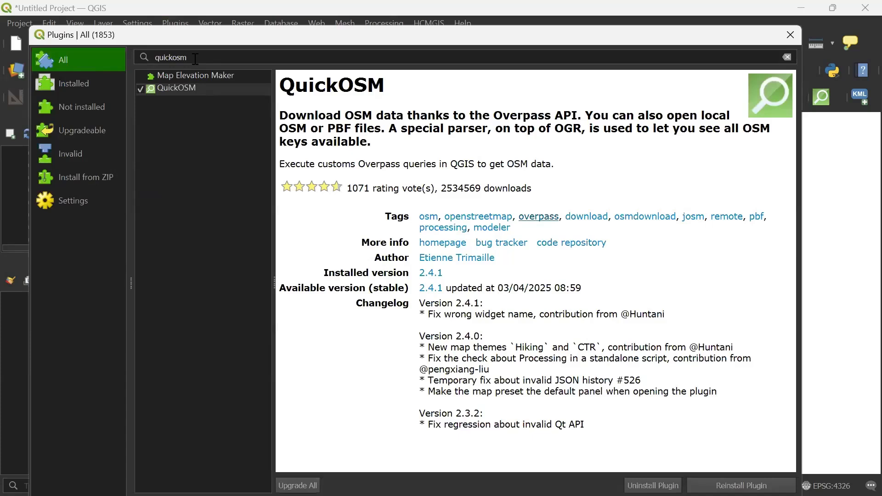
{"action": "left_click_drag", "start_coordinate": [195, 59], "coordinate": [136, 58]}
{"action": "key", "text": "BackSpace"}
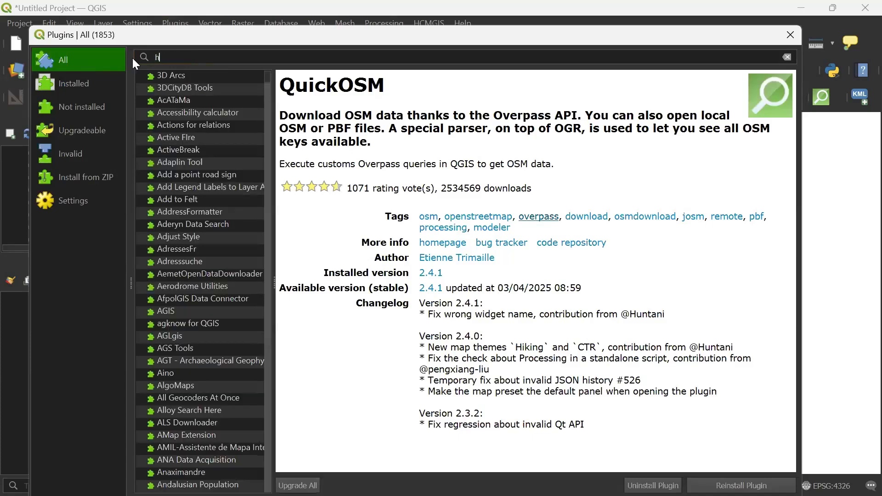
{"action": "type", "text": "hcmgisd"}
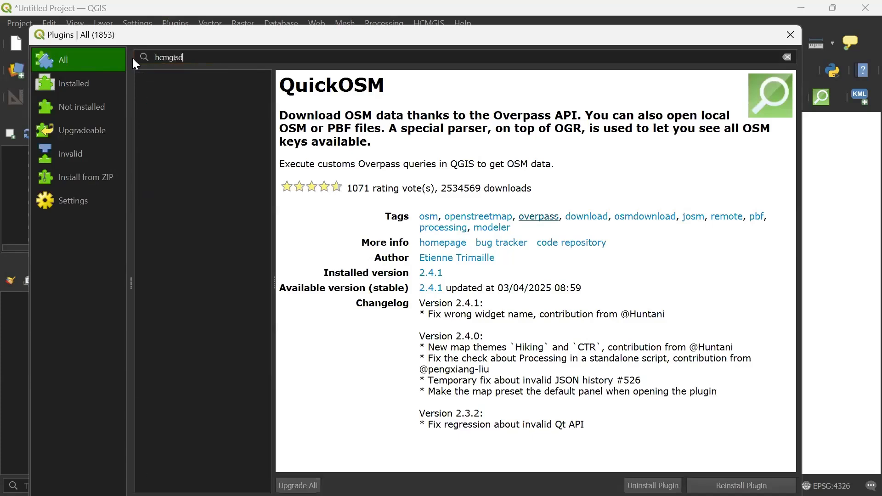
{"action": "key", "text": "BackSpace"}
{"action": "left_click", "coordinate": [169, 73]}
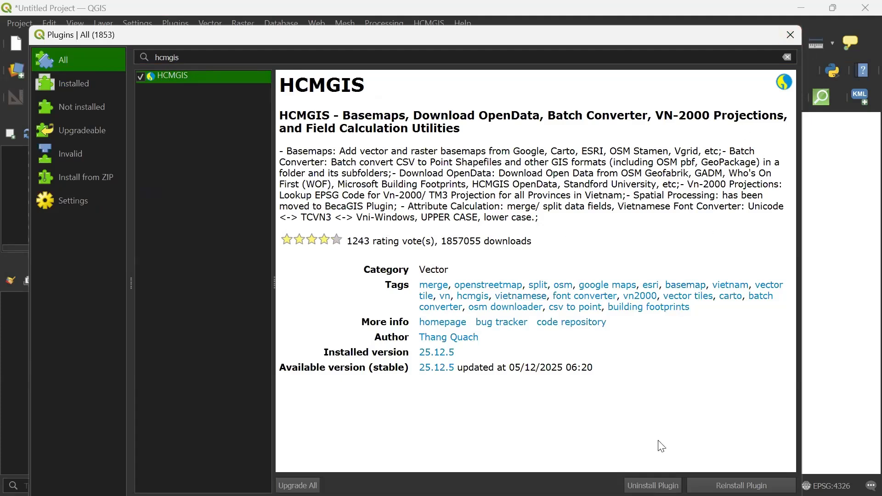
{"action": "left_click", "coordinate": [790, 36]}
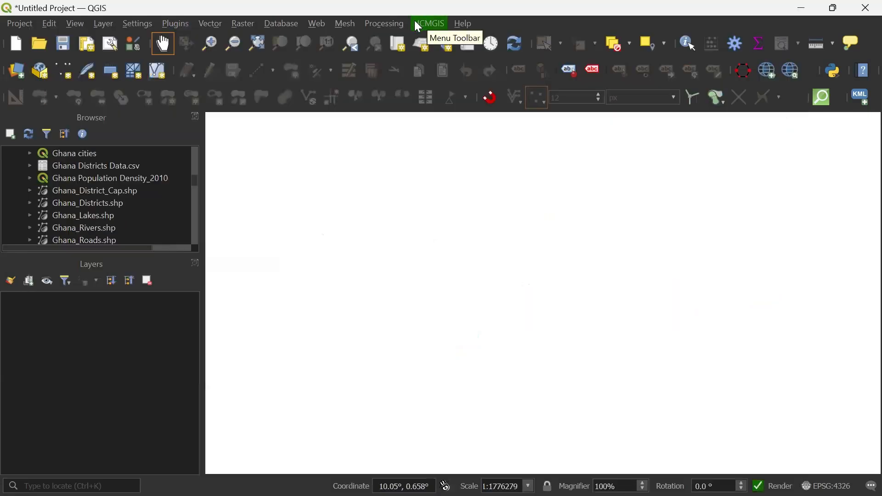
- Browse the HCMGIS basemap and open data download options, and the commands offered by the installed web plugins
{"action": "left_click", "coordinate": [416, 21]}
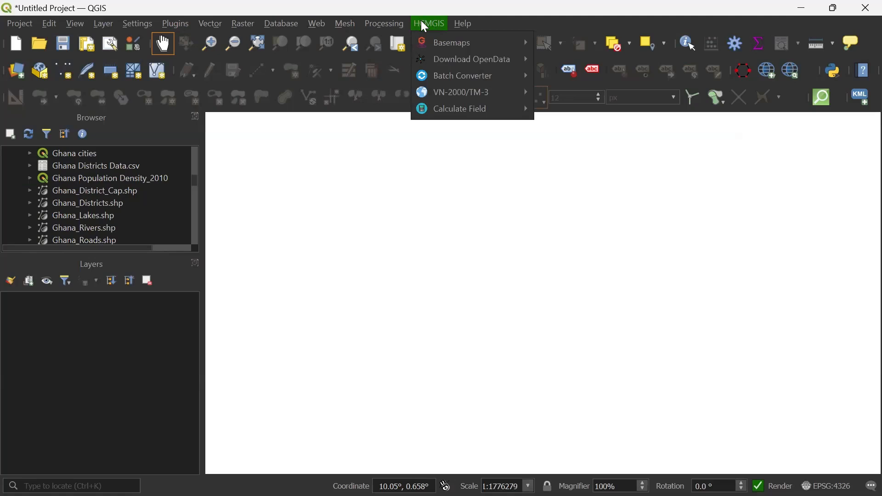
{"action": "mouse_move", "coordinate": [452, 46]}
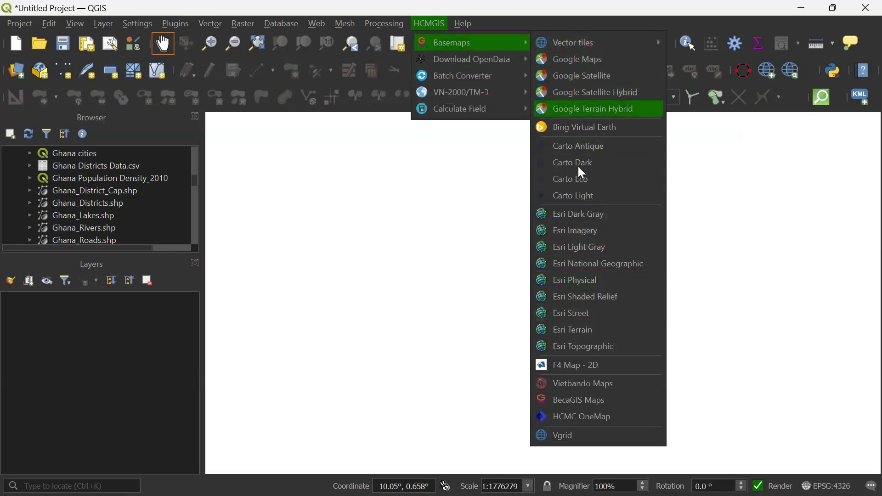
{"action": "mouse_move", "coordinate": [582, 42]}
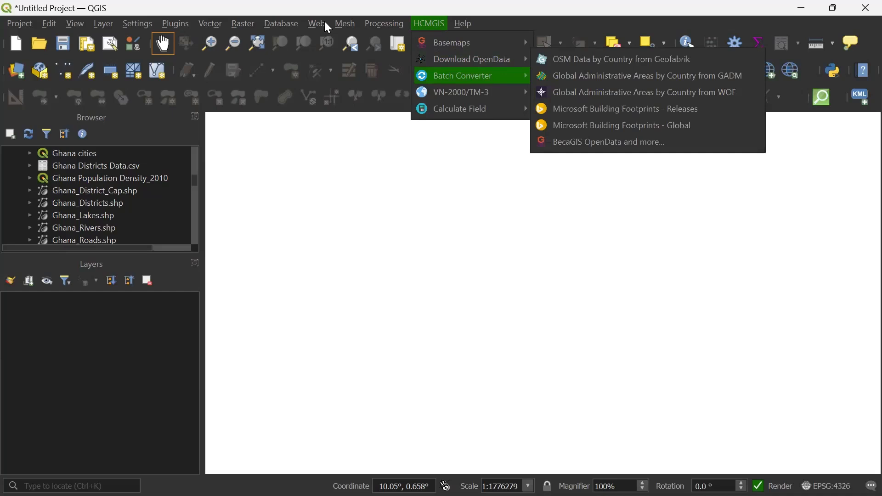
{"action": "mouse_move", "coordinate": [323, 24]}
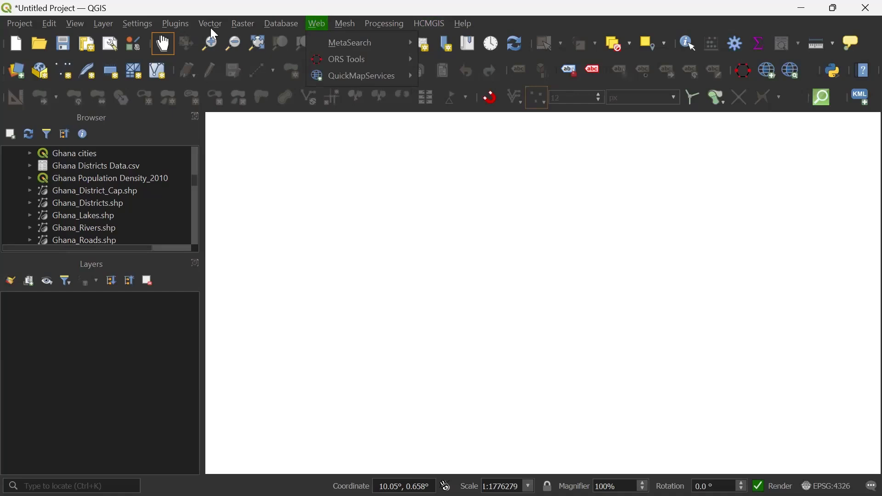
{"action": "mouse_move", "coordinate": [138, 25]}
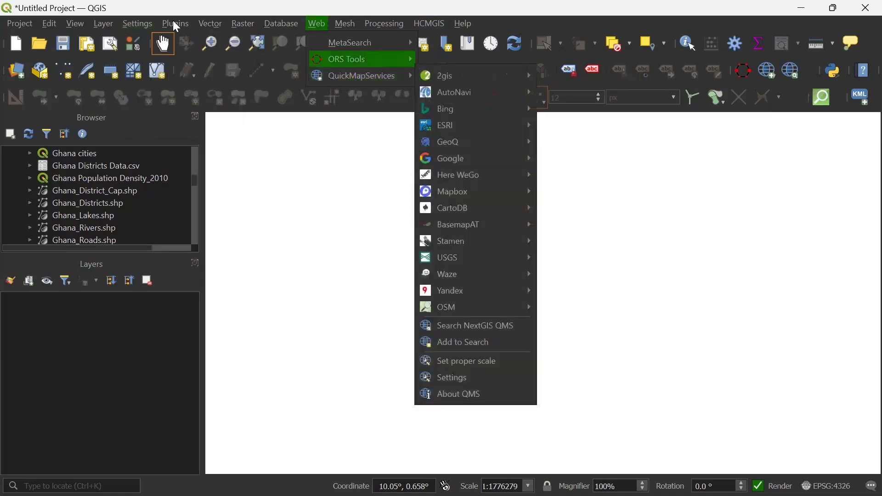
- Search the plugin manager for "quickmap", skim the QuickMapServices plugin's details and changelog, and close the manager
{"action": "mouse_move", "coordinate": [177, 25]}
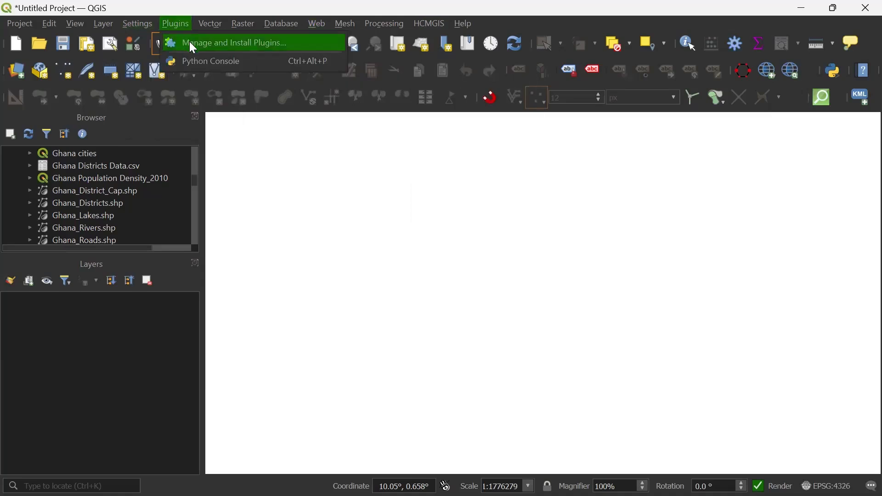
{"action": "left_click", "coordinate": [193, 46]}
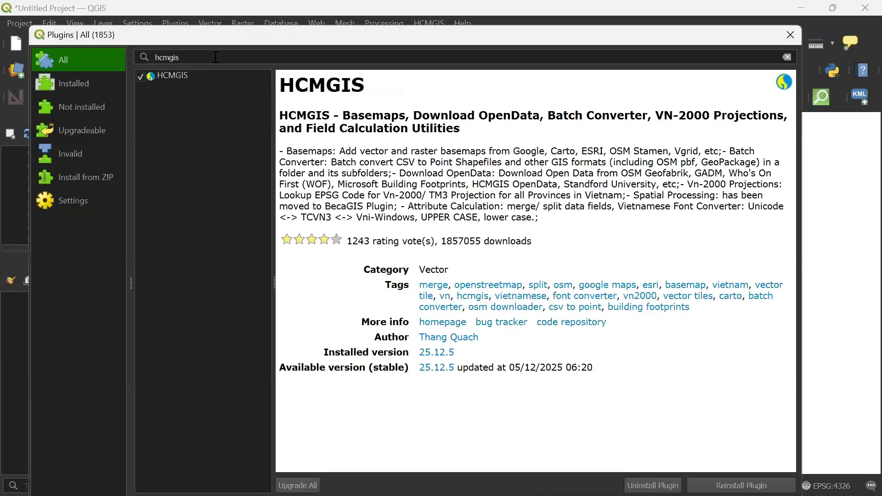
{"action": "type", "text": "q"}
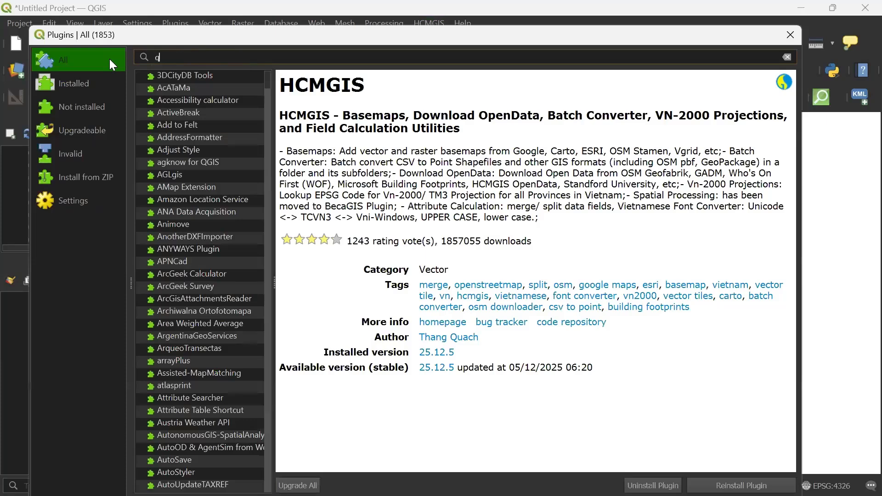
{"action": "type", "text": "uickmap"}
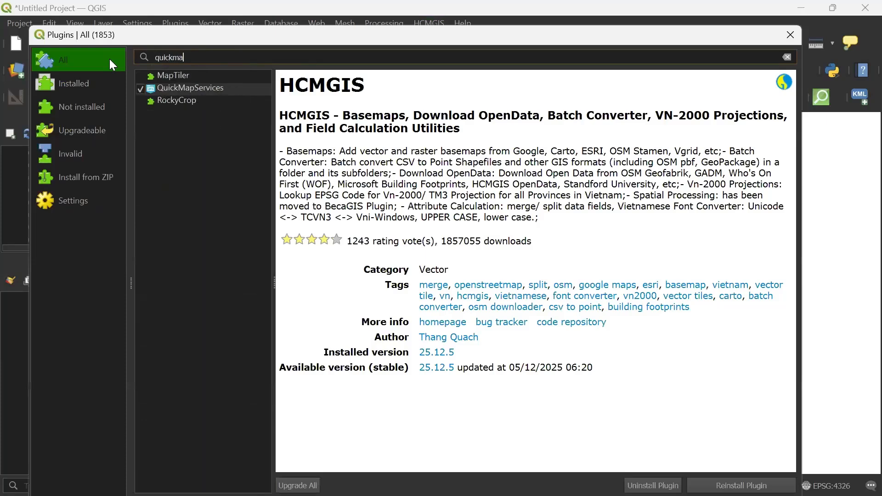
{"action": "left_click", "coordinate": [212, 87]}
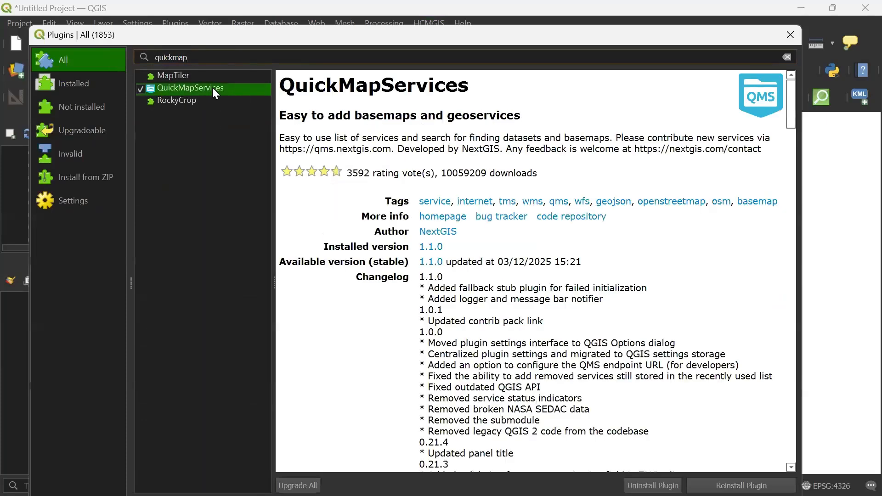
{"action": "scroll", "coordinate": [479, 302], "scroll_direction": "down", "scroll_amount": 15}
{"action": "scroll", "coordinate": [479, 302], "scroll_direction": "down", "scroll_amount": 15}
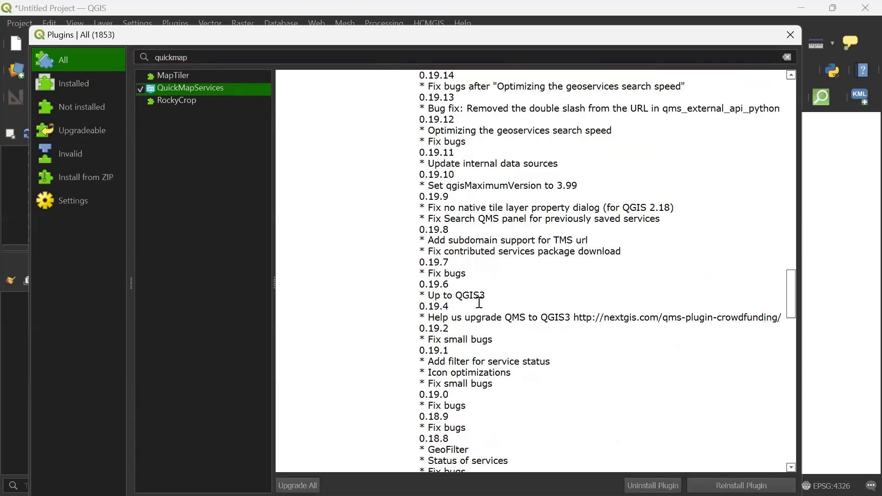
{"action": "scroll", "coordinate": [480, 302], "scroll_direction": "up", "scroll_amount": 20}
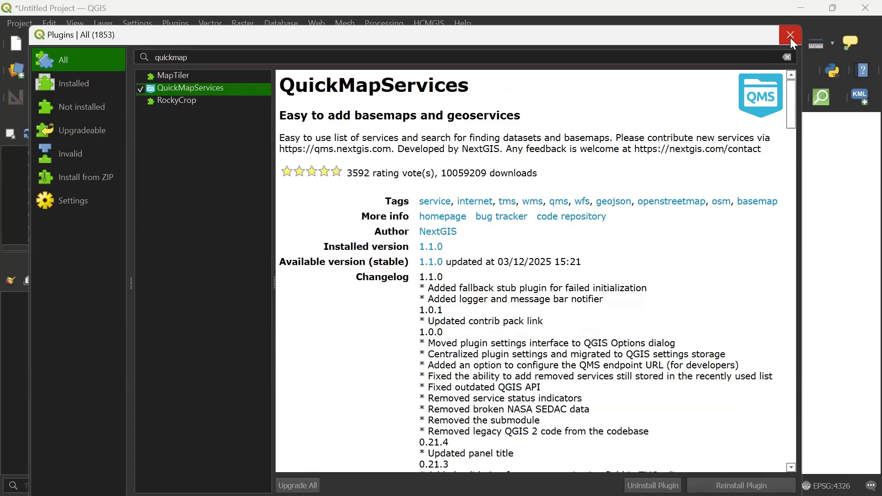
{"action": "left_click", "coordinate": [791, 37]}
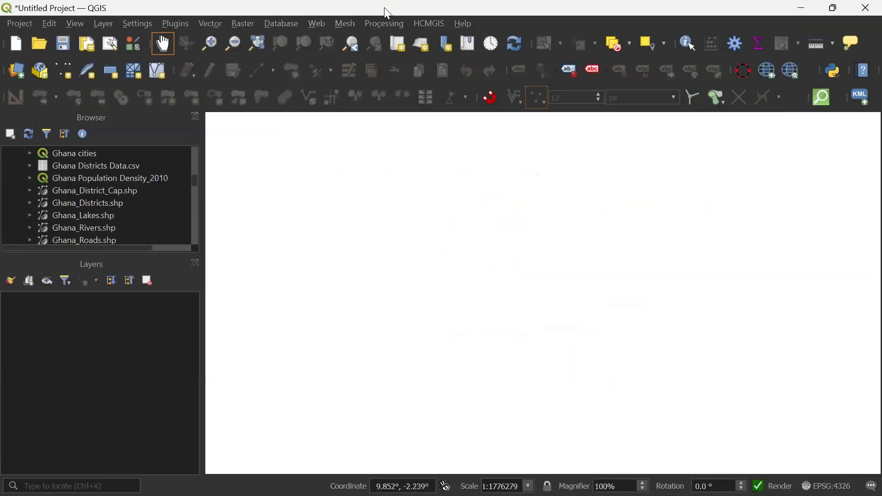
- Add the OSM Standard basemap from QuickMapServices to the project and shift the world map within the canvas
{"action": "left_click", "coordinate": [317, 23]}
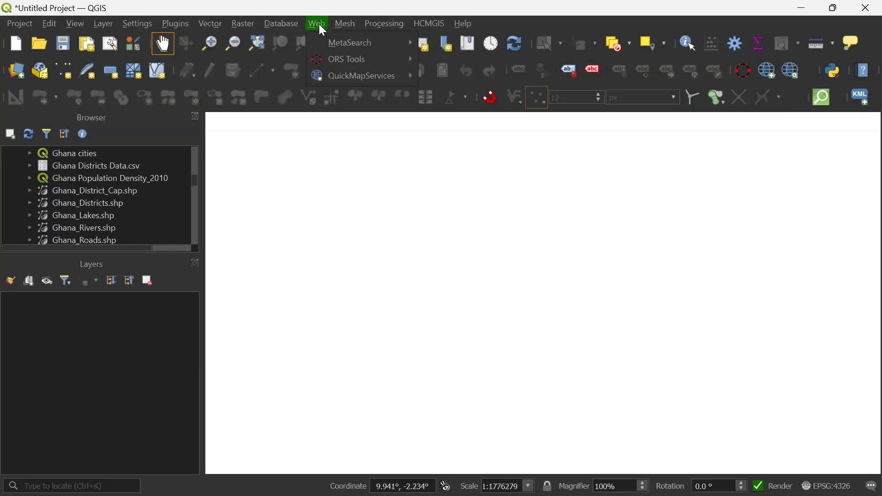
{"action": "mouse_move", "coordinate": [348, 73]}
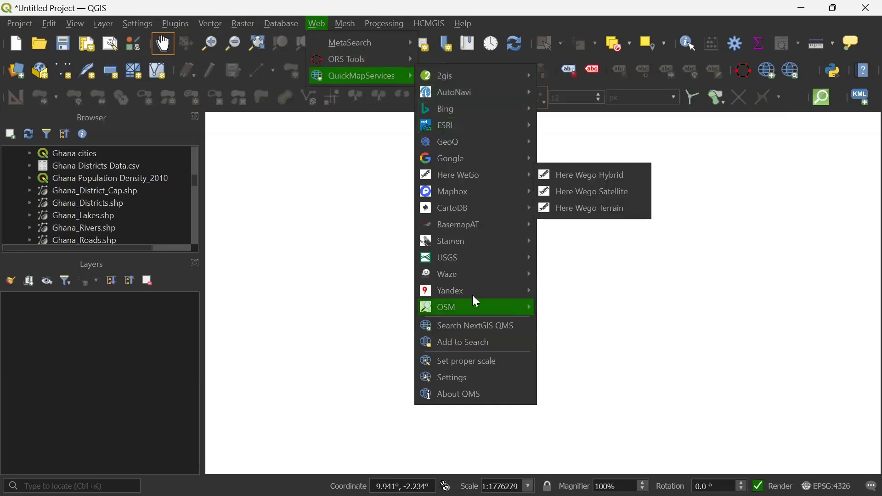
{"action": "mouse_move", "coordinate": [445, 306]}
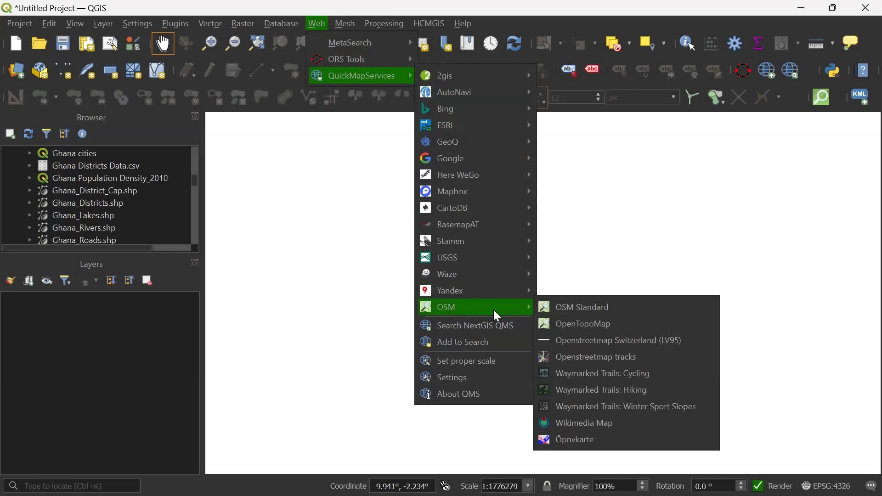
{"action": "left_click", "coordinate": [597, 309]}
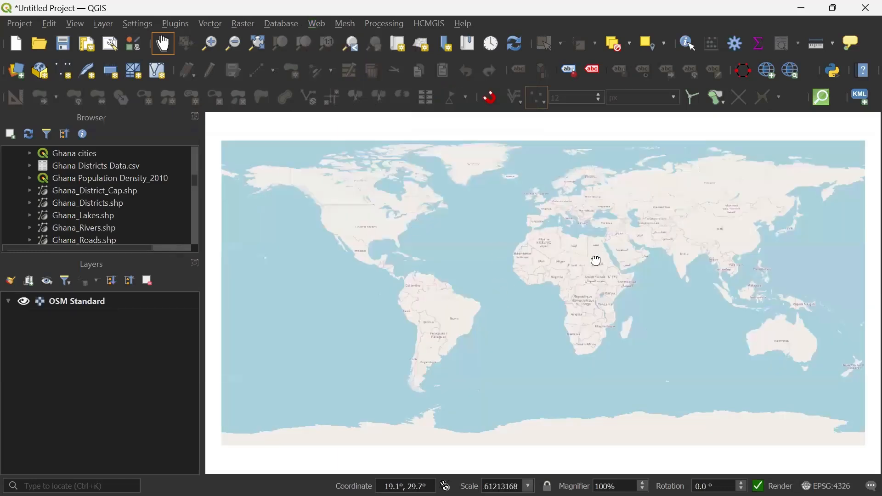
{"action": "left_click_drag", "start_coordinate": [597, 261], "coordinate": [576, 244]}
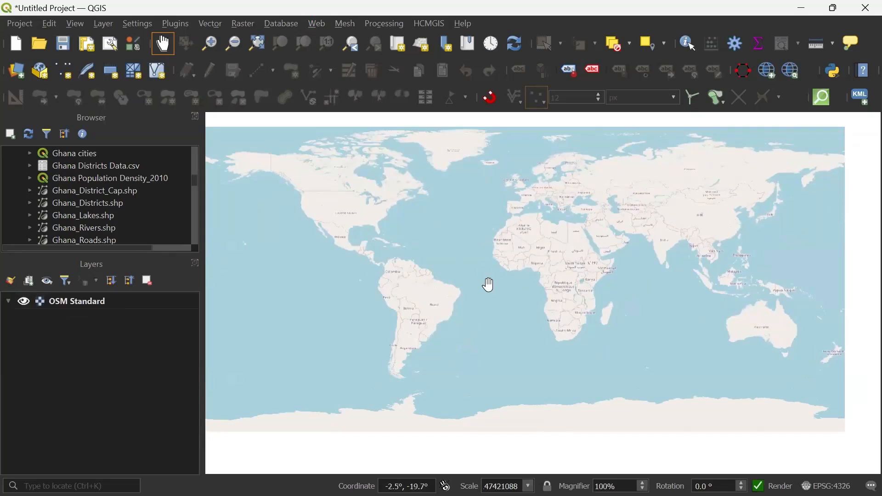
- Examine the OSM Standard basemap's level of detail from the African continent down to the streets of Kumasi in Ghana
{"action": "scroll", "coordinate": [526, 267], "scroll_direction": "up", "scroll_amount": 2}
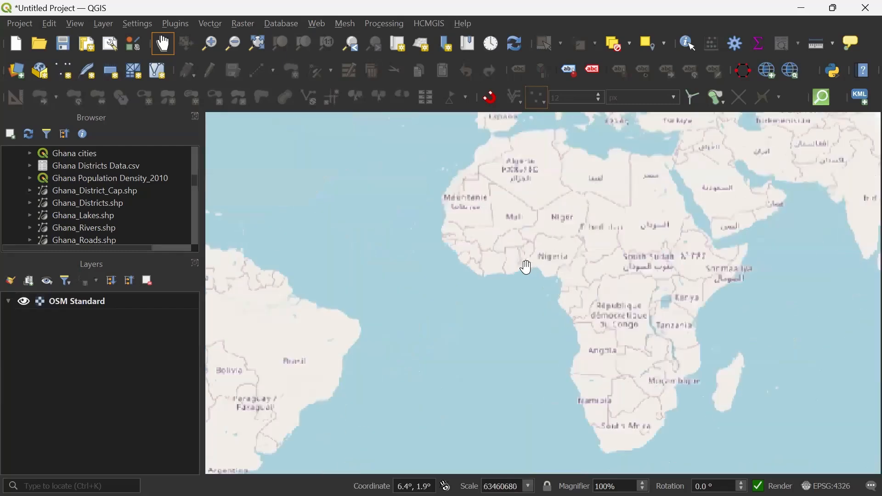
{"action": "scroll", "coordinate": [511, 265], "scroll_direction": "up", "scroll_amount": 2}
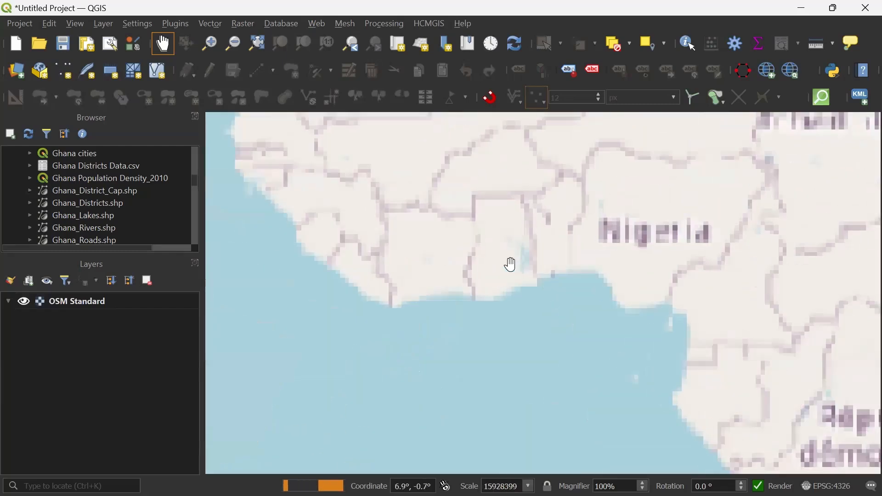
{"action": "scroll", "coordinate": [509, 253], "scroll_direction": "up", "scroll_amount": 2}
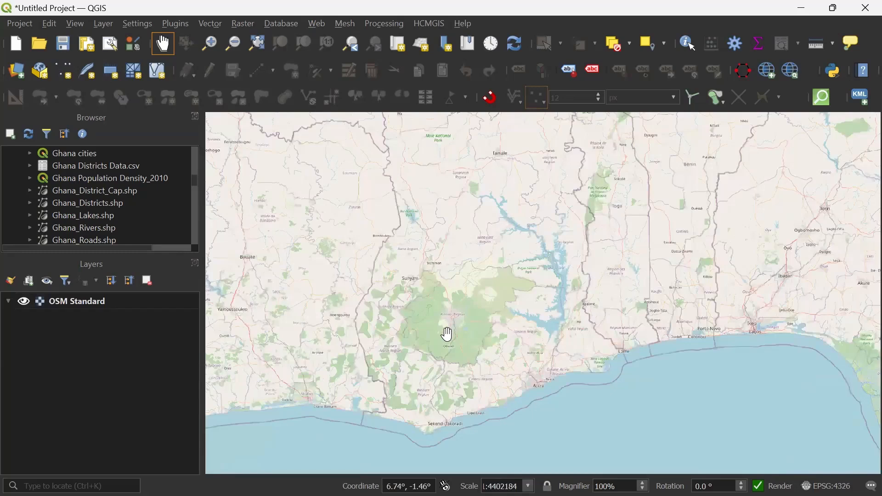
{"action": "scroll", "coordinate": [446, 335], "scroll_direction": "up", "scroll_amount": 1}
{"action": "scroll", "coordinate": [462, 301], "scroll_direction": "up", "scroll_amount": 1}
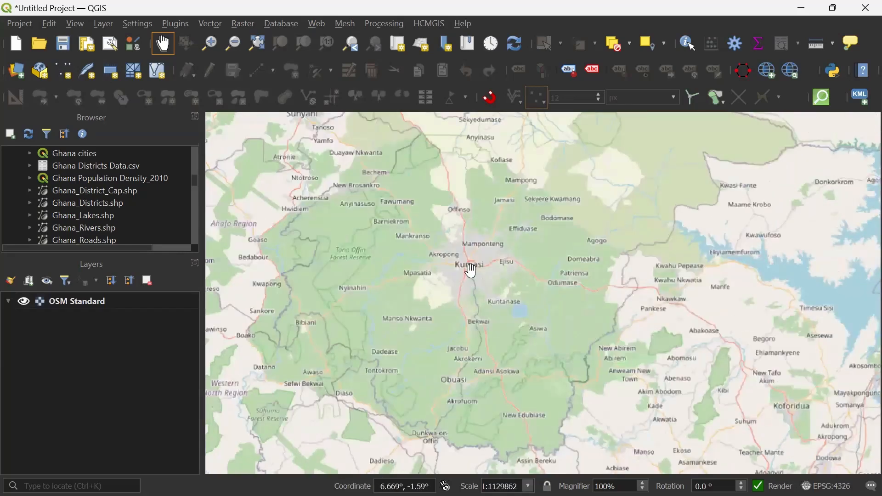
{"action": "scroll", "coordinate": [478, 267], "scroll_direction": "up", "scroll_amount": 3}
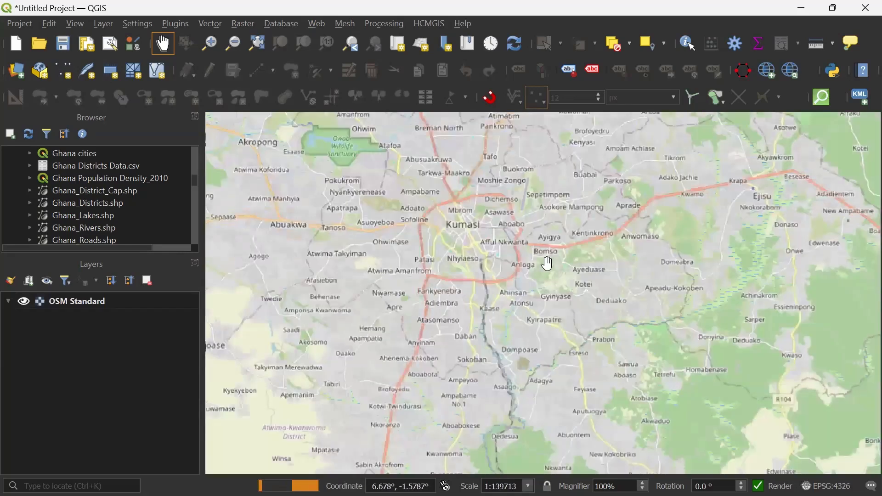
{"action": "scroll", "coordinate": [546, 264], "scroll_direction": "up", "scroll_amount": 1}
{"action": "scroll", "coordinate": [574, 269], "scroll_direction": "up", "scroll_amount": 1}
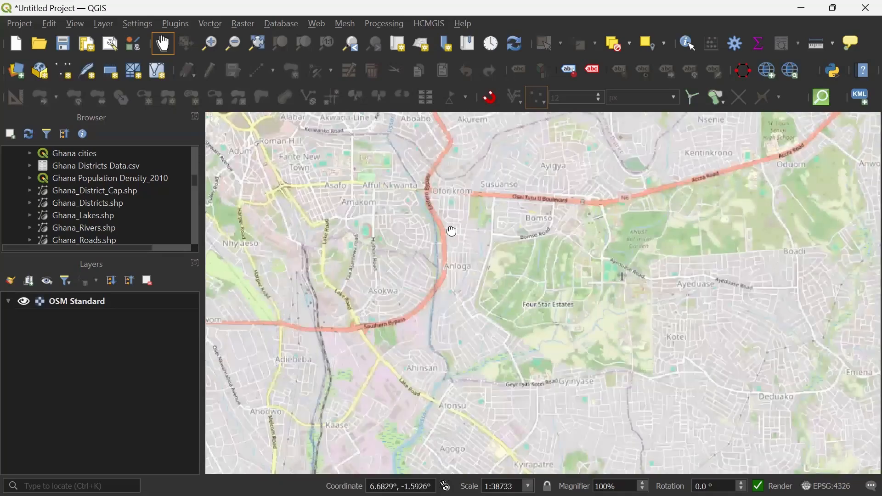
- Explore central Kumasi around Adum and Kumasi Central Market on the basemap, and return to a view of southern Ghana
{"action": "left_click_drag", "start_coordinate": [450, 230], "coordinate": [577, 351]}
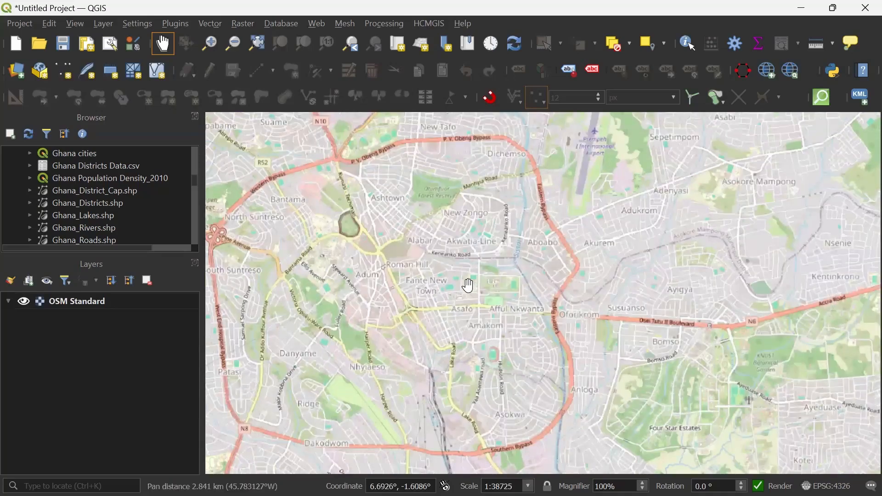
{"action": "left_click_drag", "start_coordinate": [392, 319], "coordinate": [427, 274]}
{"action": "scroll", "coordinate": [430, 273], "scroll_direction": "up", "scroll_amount": 1}
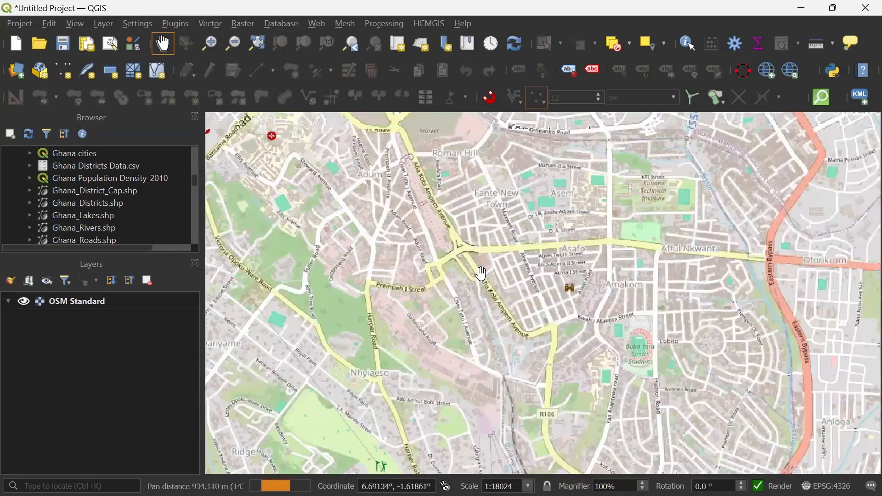
{"action": "left_click_drag", "start_coordinate": [440, 152], "coordinate": [481, 273]}
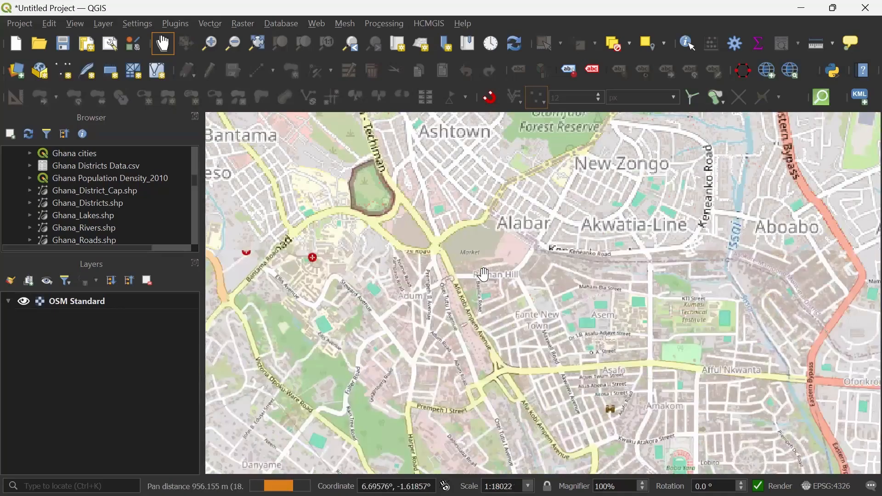
{"action": "scroll", "coordinate": [518, 307], "scroll_direction": "up", "scroll_amount": 2}
{"action": "scroll", "coordinate": [518, 307], "scroll_direction": "down", "scroll_amount": 1}
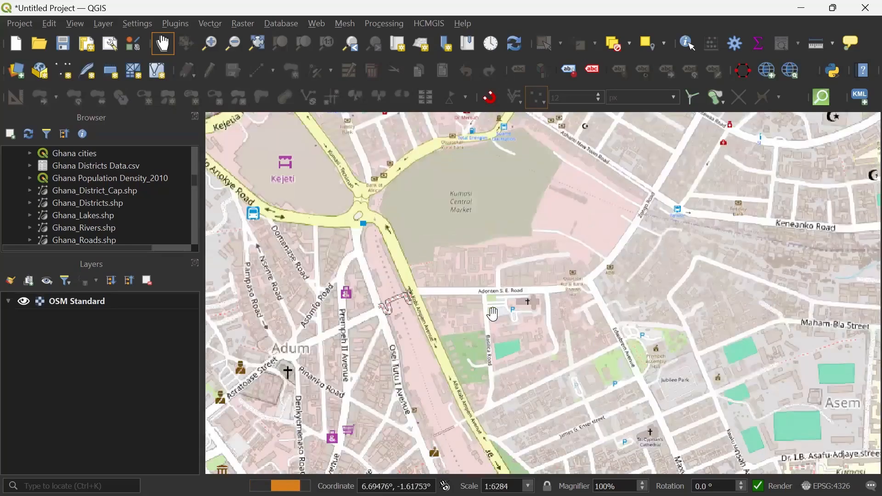
{"action": "scroll", "coordinate": [493, 314], "scroll_direction": "down", "scroll_amount": 2}
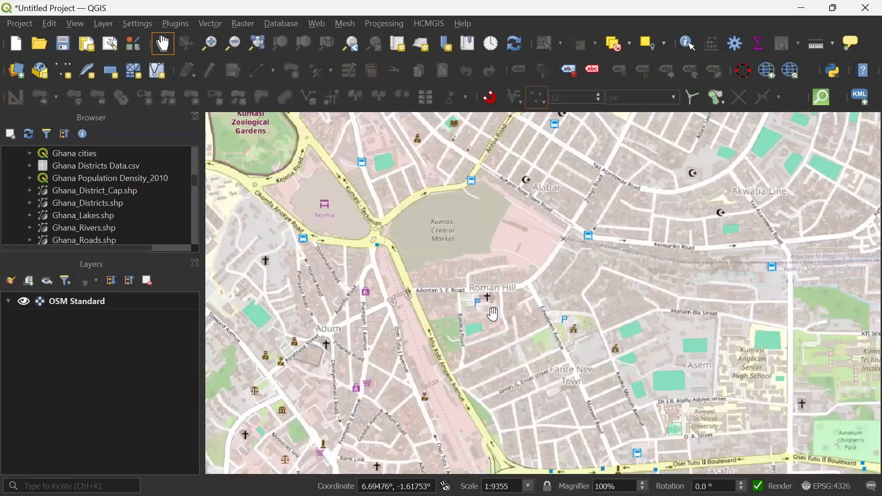
{"action": "scroll", "coordinate": [493, 314], "scroll_direction": "down", "scroll_amount": 4}
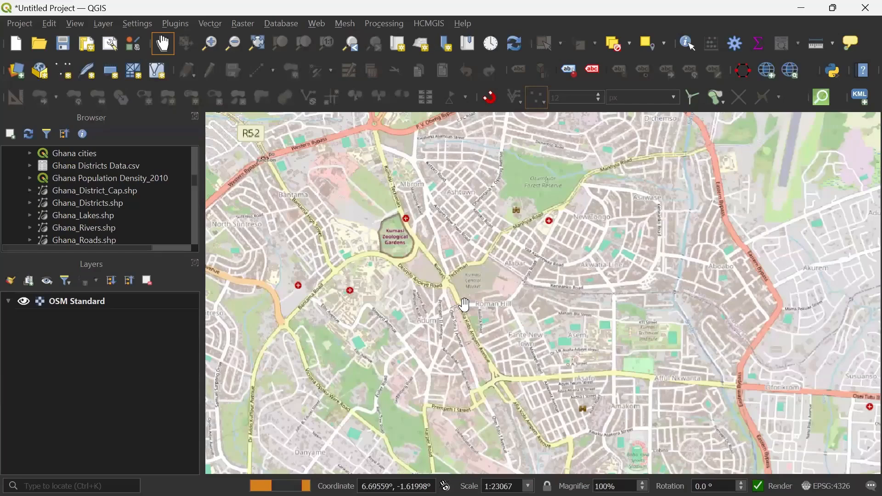
{"action": "scroll", "coordinate": [465, 305], "scroll_direction": "down", "scroll_amount": 15}
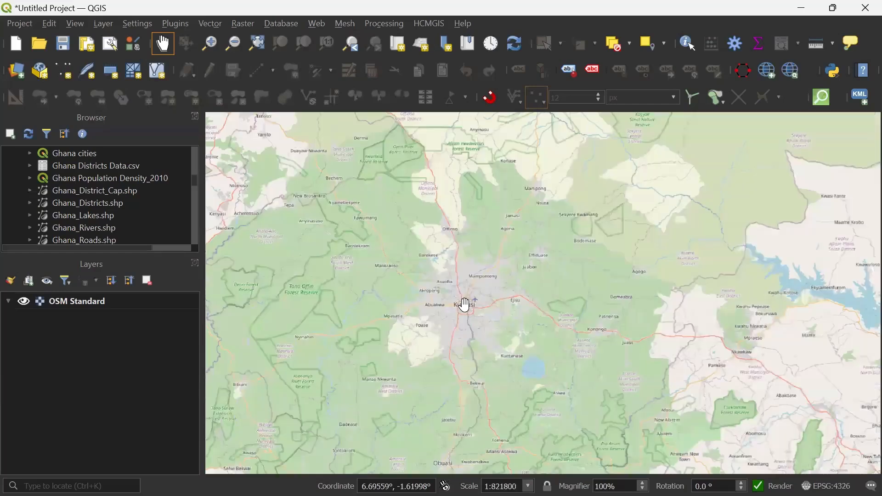
{"action": "scroll", "coordinate": [464, 305], "scroll_direction": "down", "scroll_amount": 4}
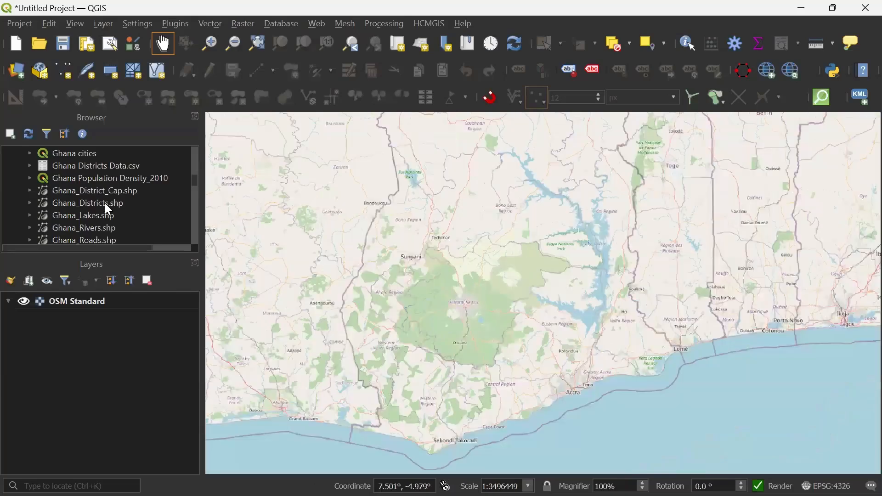
- Add Ashanti Region.shp from the Training Data folder as a layer over the OSM Standard basemap
{"action": "scroll", "coordinate": [95, 207], "scroll_direction": "up", "scroll_amount": 5}
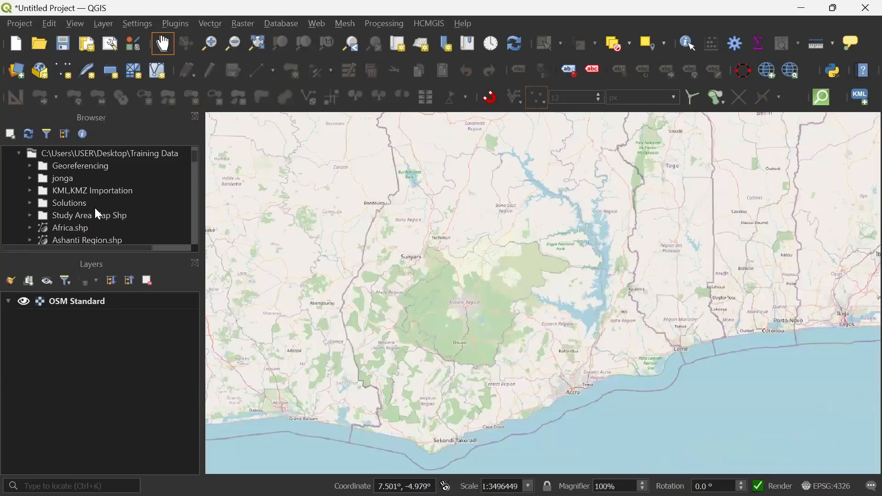
{"action": "scroll", "coordinate": [97, 210], "scroll_direction": "down", "scroll_amount": 2}
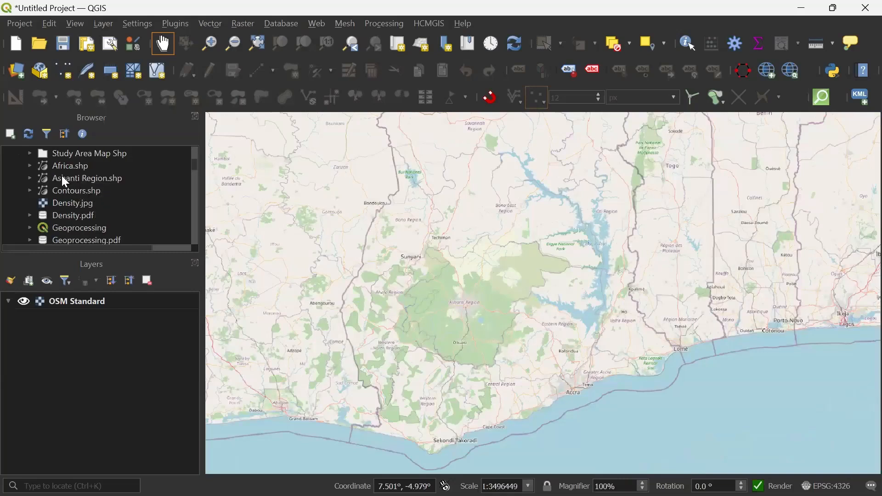
{"action": "scroll", "coordinate": [63, 184], "scroll_direction": "up", "scroll_amount": 1}
{"action": "left_click_drag", "start_coordinate": [61, 188], "coordinate": [445, 271]}
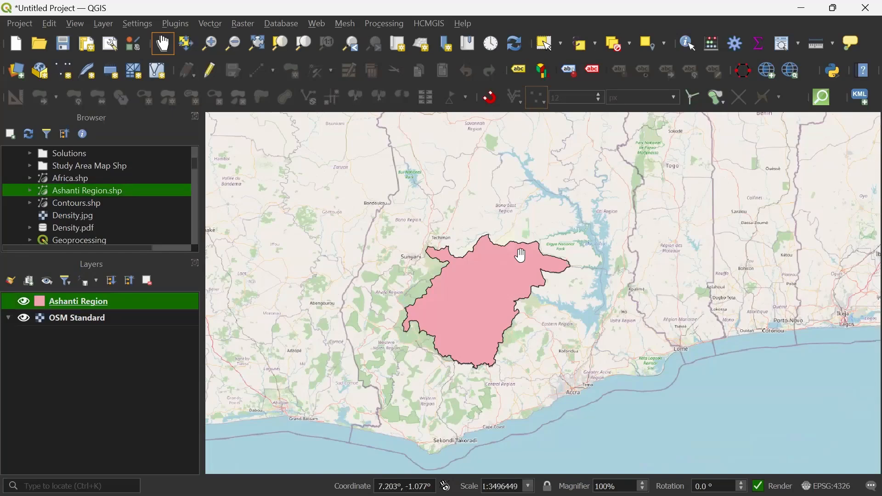
{"action": "scroll", "coordinate": [520, 255], "scroll_direction": "down", "scroll_amount": 1}
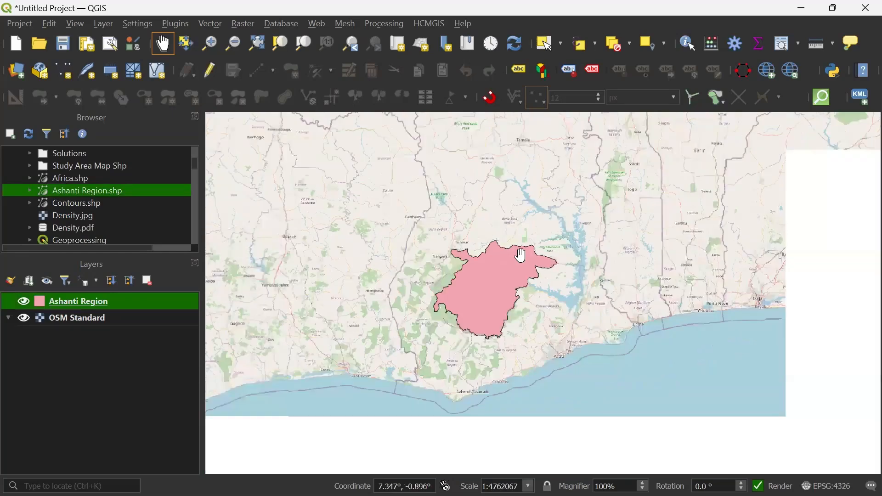
{"action": "scroll", "coordinate": [510, 260], "scroll_direction": "up", "scroll_amount": 1}
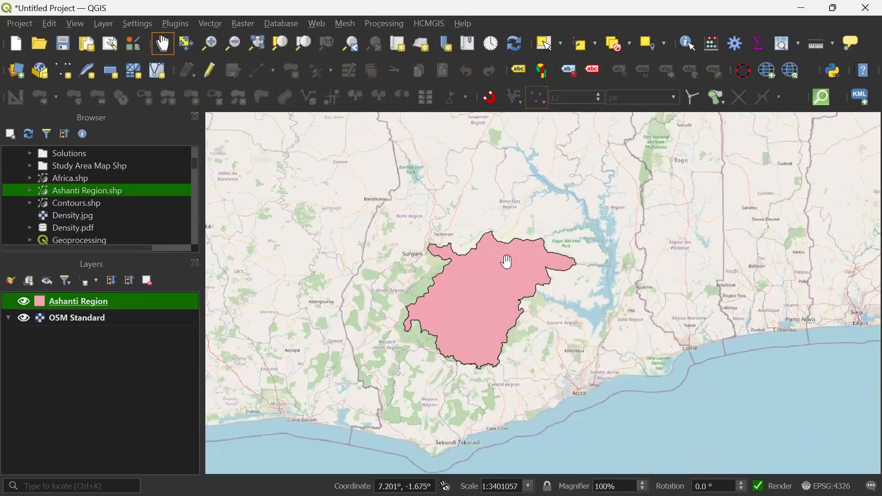
- Style the Ashanti Region layer with the "outline blue" preset symbol and close the layer styling
{"action": "left_click", "coordinate": [12, 282]}
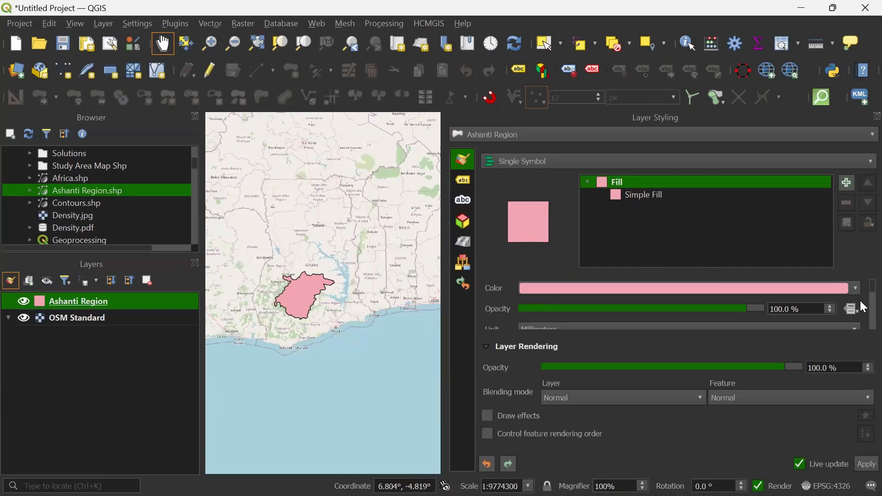
{"action": "scroll", "coordinate": [862, 317], "scroll_direction": "down", "scroll_amount": 3}
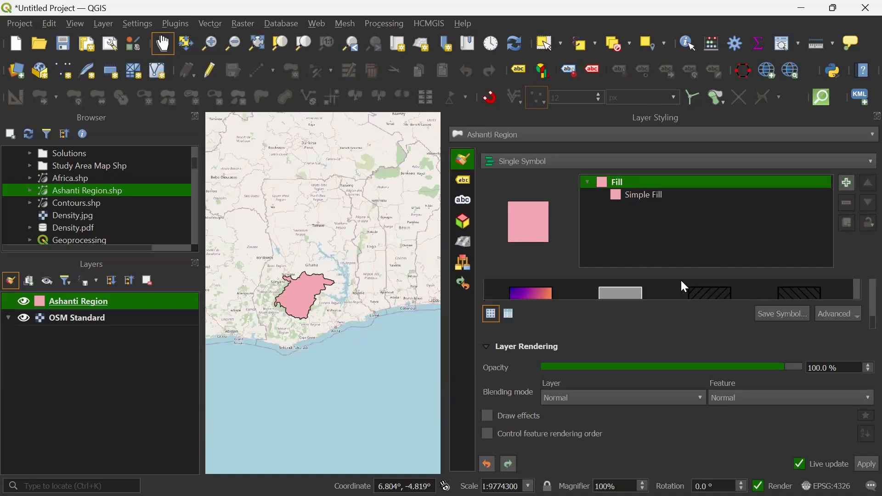
{"action": "scroll", "coordinate": [680, 280], "scroll_direction": "down", "scroll_amount": 2}
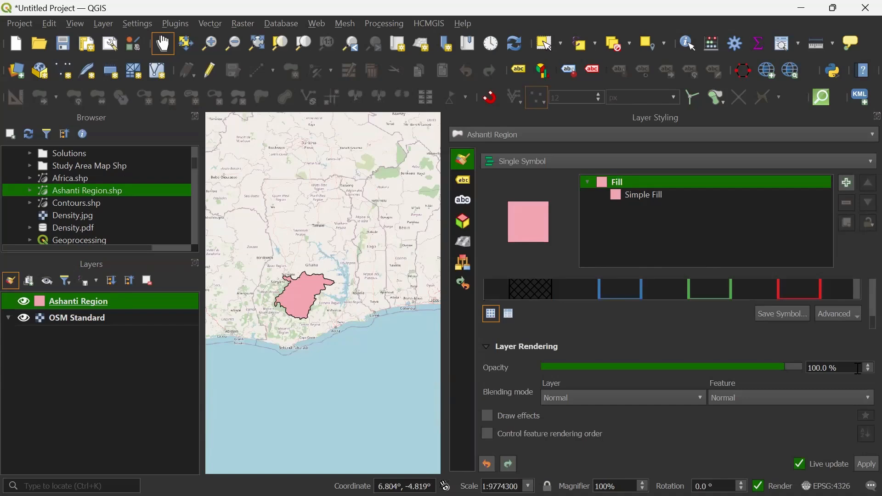
{"action": "left_click", "coordinate": [633, 292]}
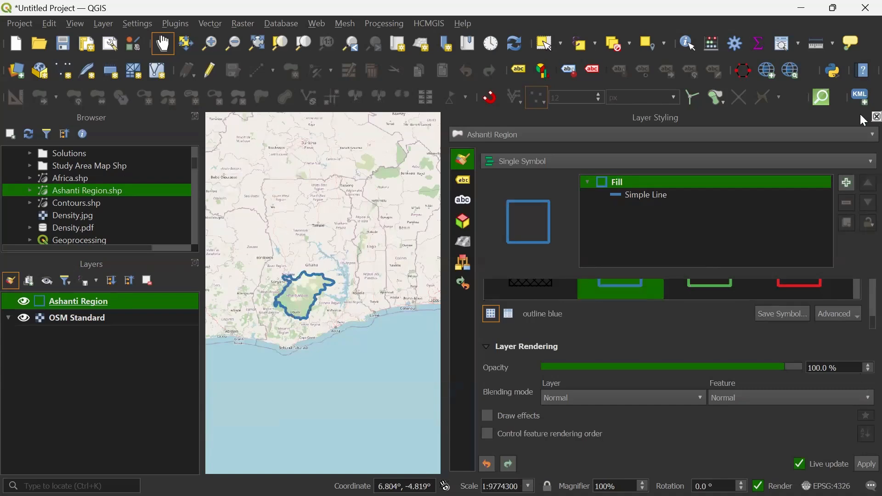
{"action": "left_click", "coordinate": [876, 116]}
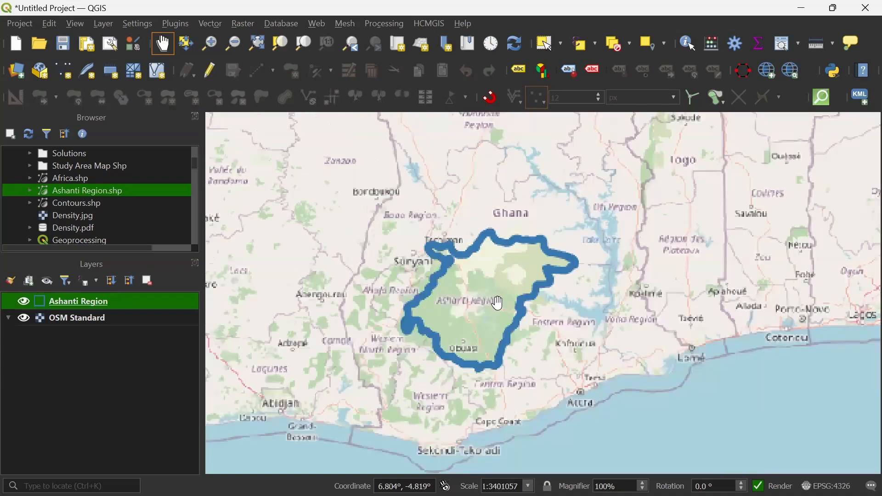
- Examine the towns, roads and forest areas that the basemap shows within and around the Ashanti Region boundary
{"action": "scroll", "coordinate": [479, 312], "scroll_direction": "up", "scroll_amount": 1}
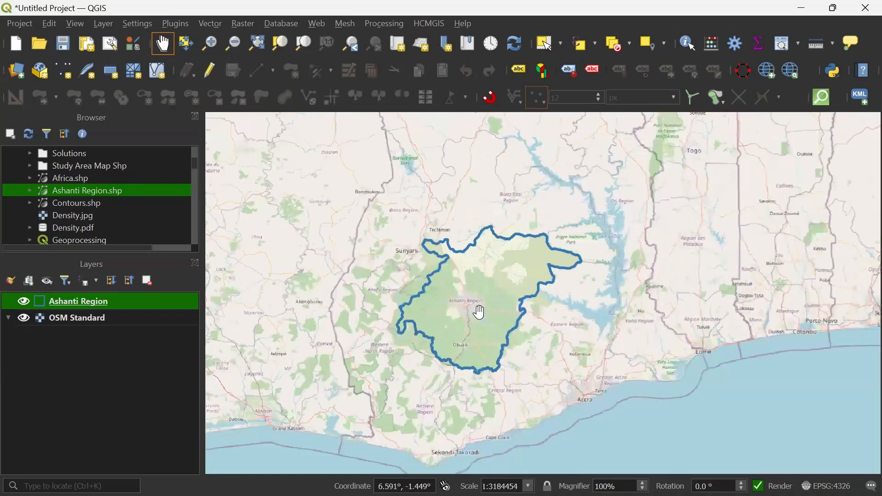
{"action": "scroll", "coordinate": [490, 311], "scroll_direction": "up", "scroll_amount": 3}
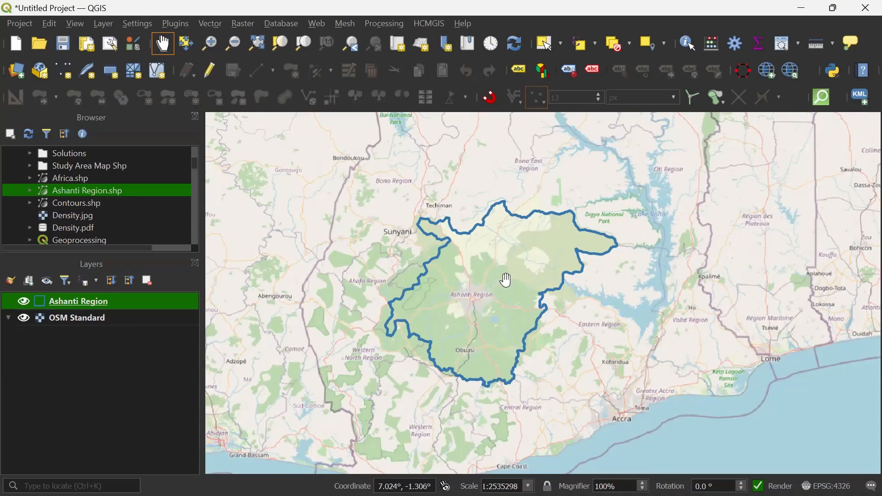
{"action": "scroll", "coordinate": [475, 321], "scroll_direction": "up", "scroll_amount": 1}
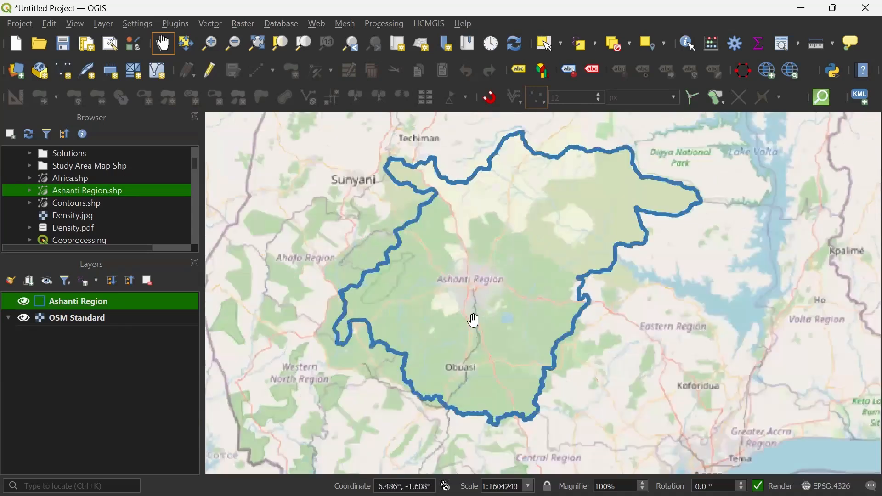
{"action": "scroll", "coordinate": [475, 350], "scroll_direction": "up", "scroll_amount": 1}
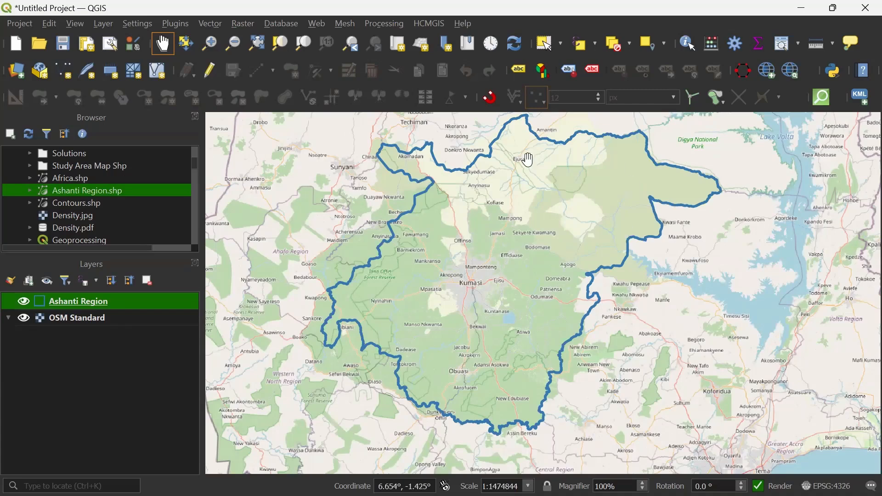
{"action": "left_click_drag", "start_coordinate": [559, 285], "coordinate": [575, 312]}
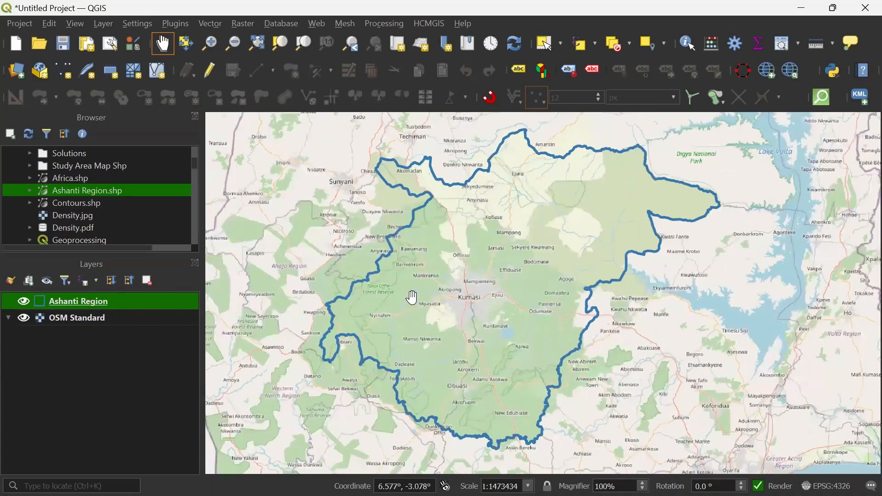
{"action": "left_click_drag", "start_coordinate": [562, 270], "coordinate": [627, 269]}
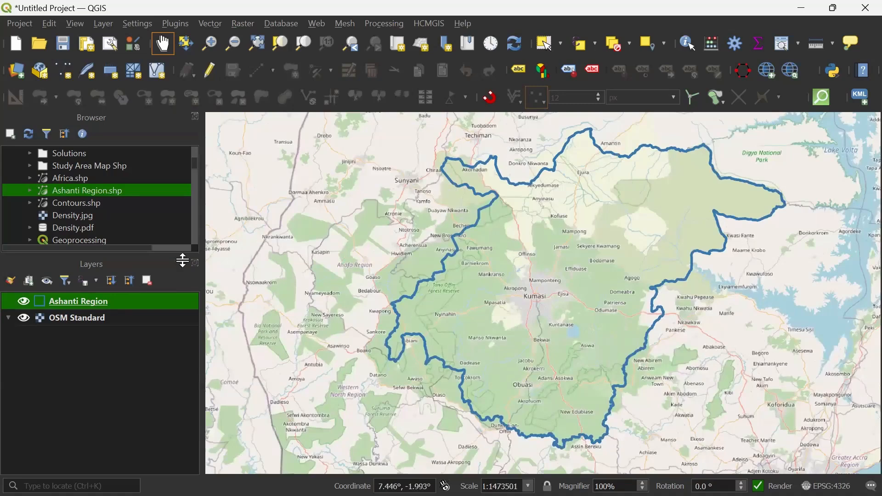
- Remove the Ashanti Region layer from the project
{"action": "left_click", "coordinate": [147, 280]}
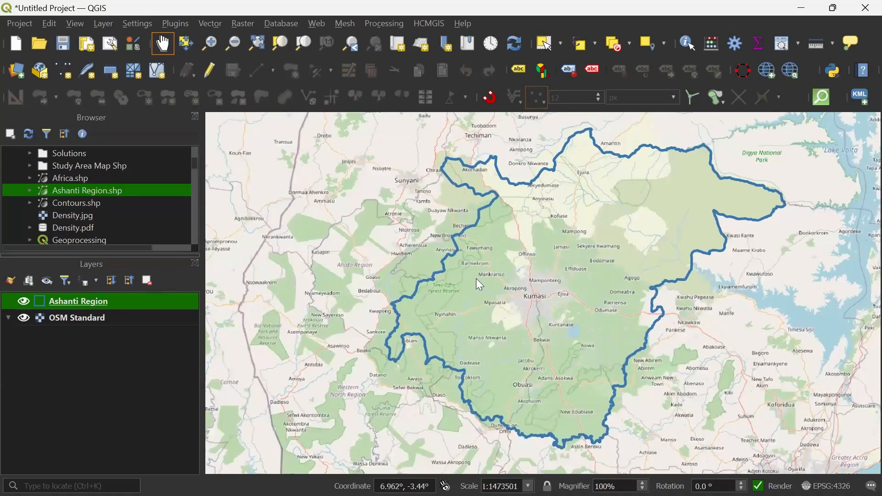
{"action": "left_click", "coordinate": [469, 273]}
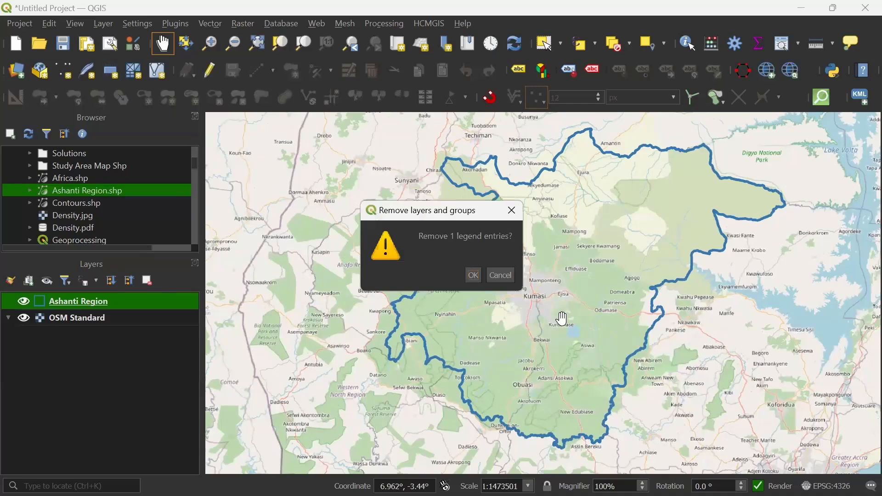
- Examine the roads and buildings around the KNUST Botanical Garden and Paa Joe Stadium in Kumasi on the OSM basemap
{"action": "scroll", "coordinate": [554, 303], "scroll_direction": "up", "scroll_amount": 1}
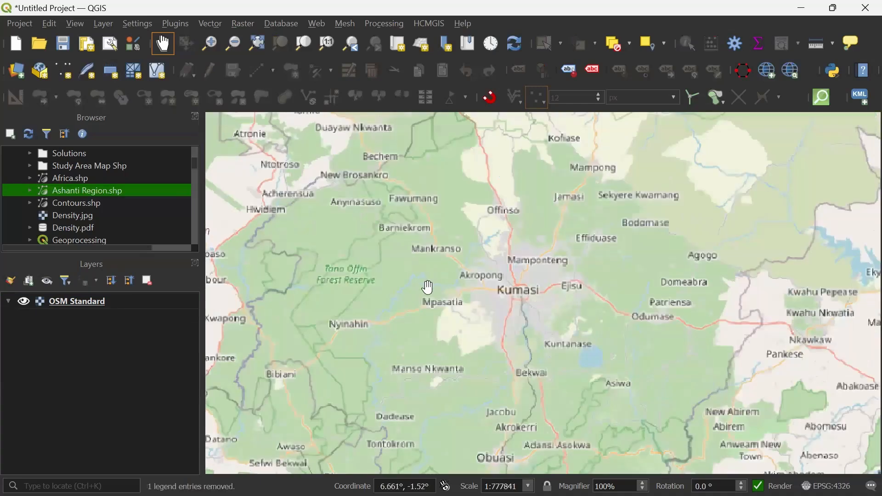
{"action": "scroll", "coordinate": [669, 307], "scroll_direction": "up", "scroll_amount": 3}
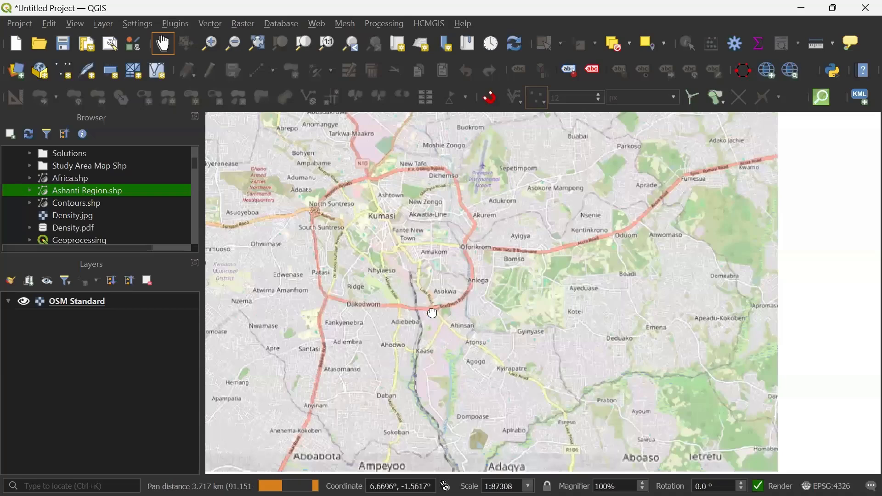
{"action": "scroll", "coordinate": [537, 287], "scroll_direction": "up", "scroll_amount": 3}
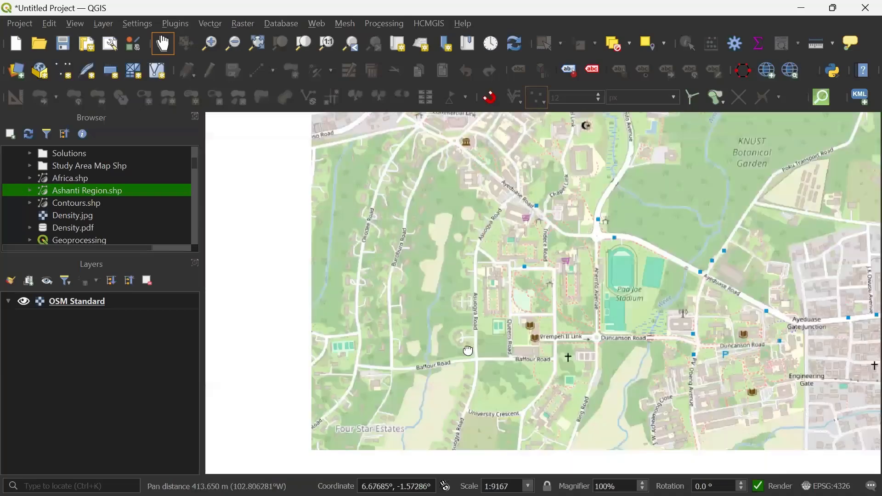
- Add the Google Satellite basemap from HCMGIS and hide the OSM Standard layer
{"action": "scroll", "coordinate": [468, 349], "scroll_direction": "down", "scroll_amount": 1}
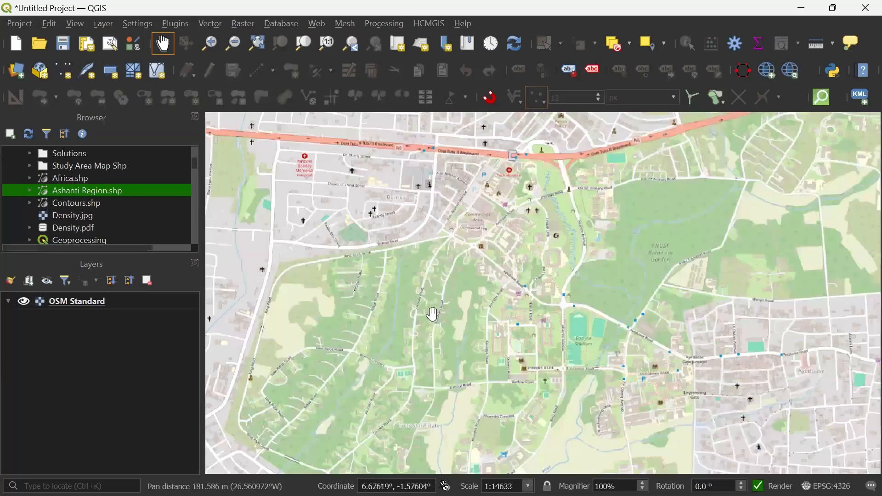
{"action": "left_click_drag", "start_coordinate": [433, 315], "coordinate": [399, 278]}
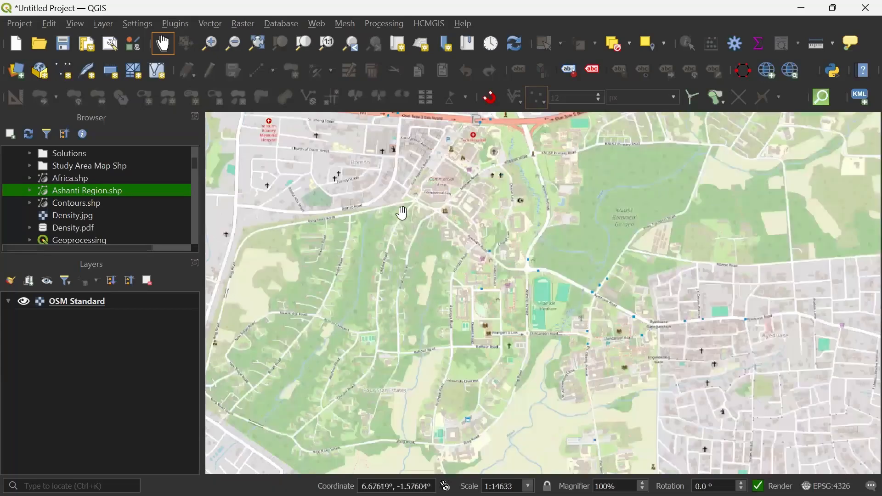
{"action": "scroll", "coordinate": [366, 279], "scroll_direction": "up", "scroll_amount": 3}
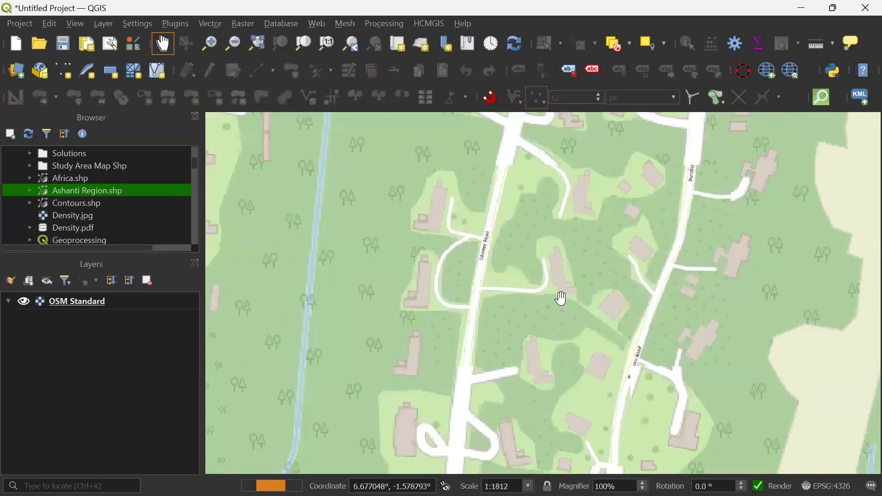
{"action": "scroll", "coordinate": [487, 275], "scroll_direction": "down", "scroll_amount": 1}
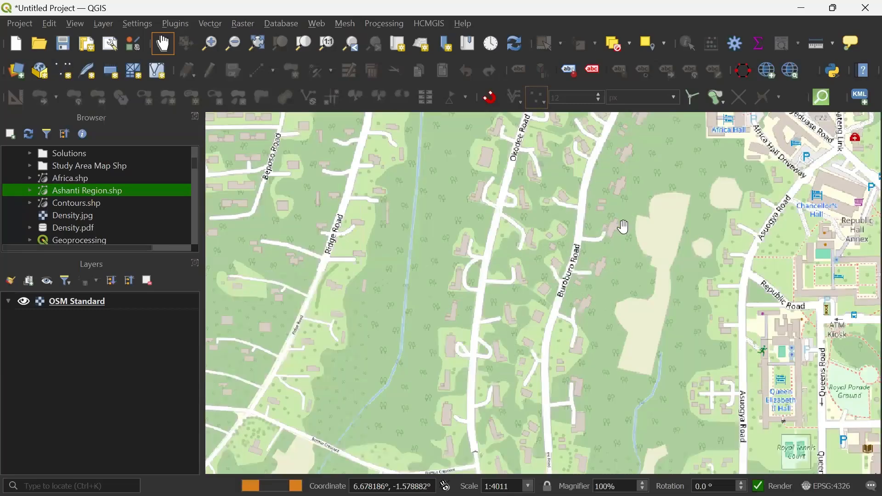
{"action": "left_click", "coordinate": [434, 23]}
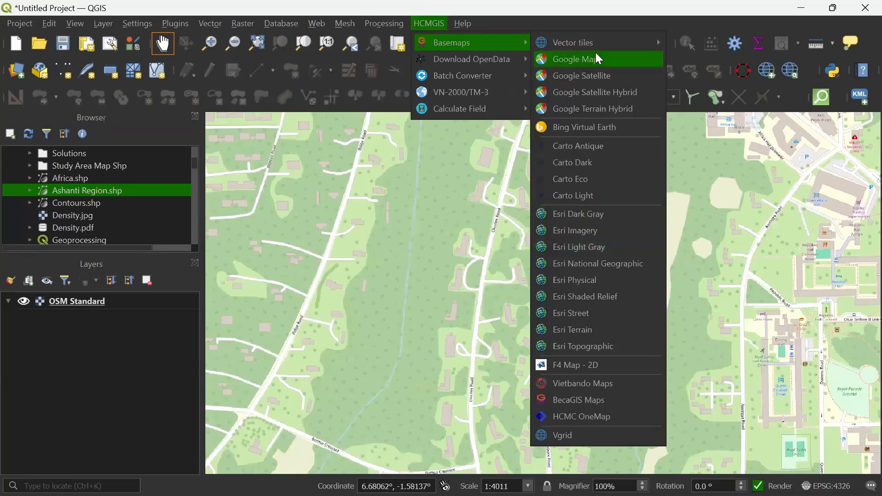
{"action": "left_click", "coordinate": [572, 79]}
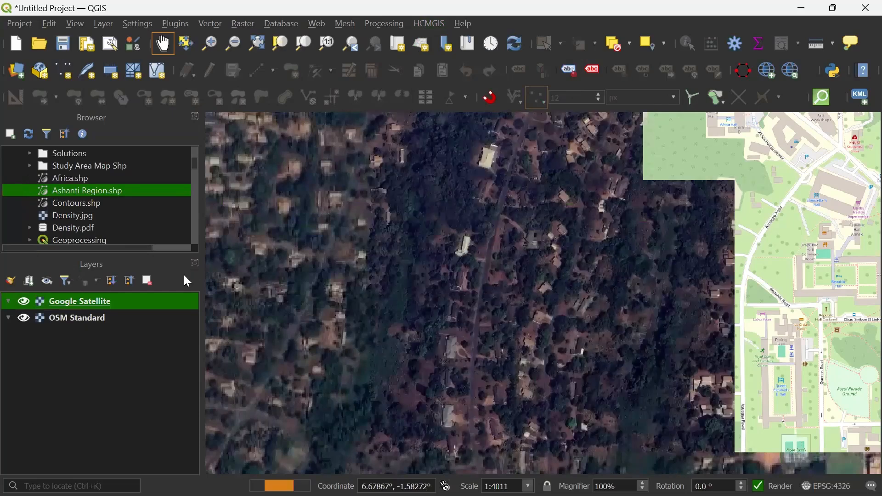
{"action": "left_click", "coordinate": [24, 318]}
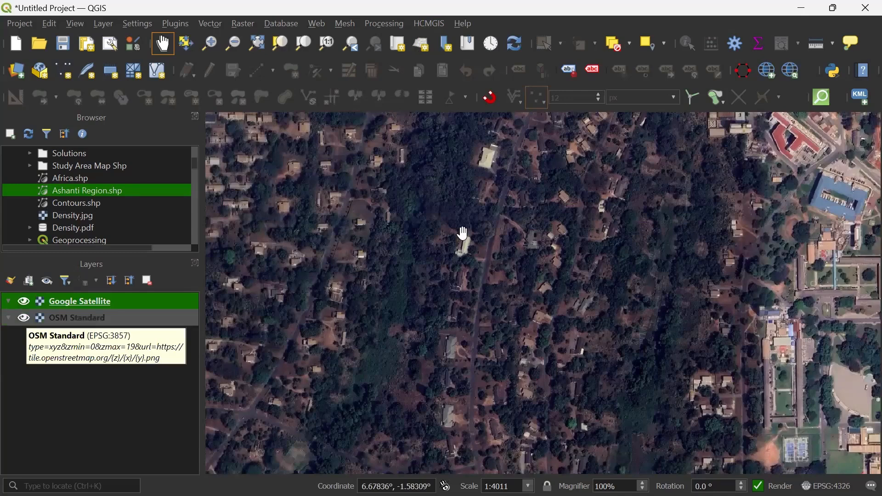
- Examine the houses, roads and vegetation in the Google Satellite imagery of the residential area west of the stadium
{"action": "scroll", "coordinate": [376, 207], "scroll_direction": "down", "scroll_amount": 1}
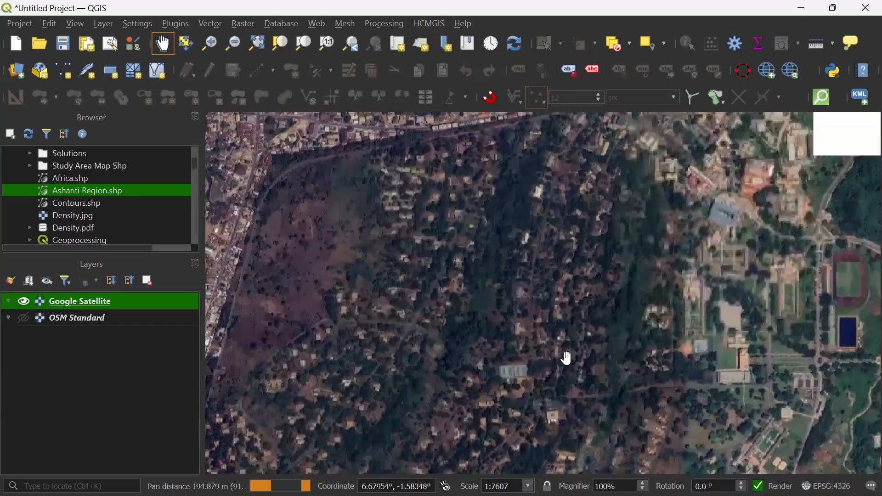
{"action": "scroll", "coordinate": [568, 358], "scroll_direction": "up", "scroll_amount": 2}
{"action": "scroll", "coordinate": [568, 359], "scroll_direction": "down", "scroll_amount": 1}
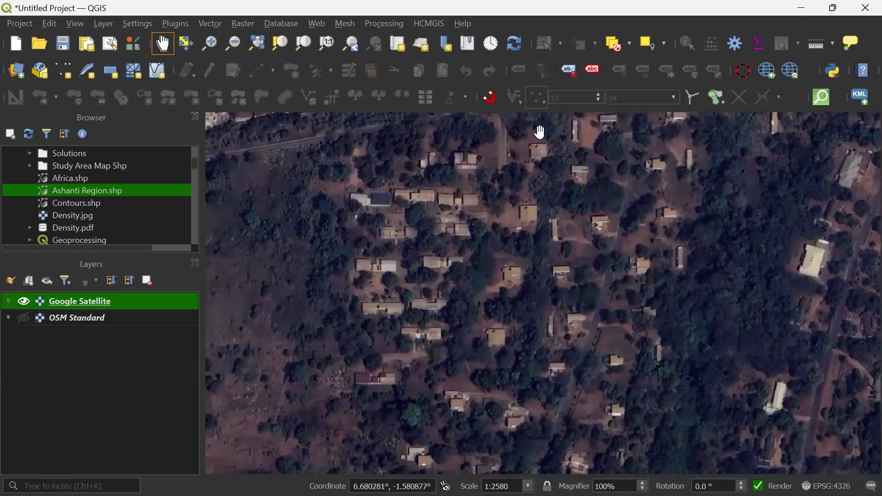
{"action": "scroll", "coordinate": [417, 191], "scroll_direction": "up", "scroll_amount": 1}
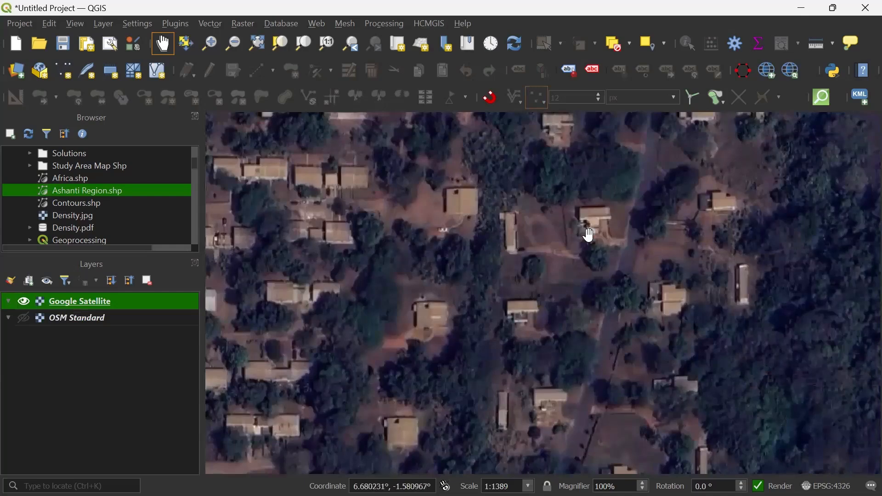
{"action": "scroll", "coordinate": [465, 235], "scroll_direction": "down", "scroll_amount": 1}
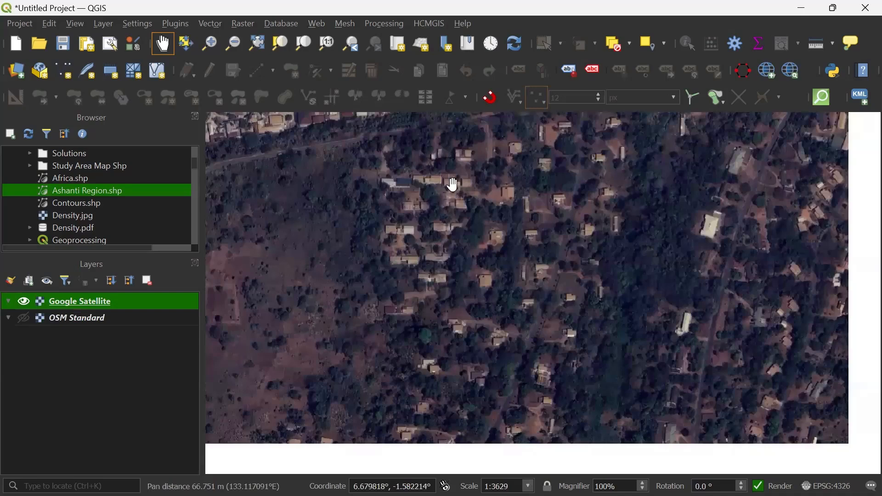
{"action": "scroll", "coordinate": [453, 184], "scroll_direction": "up", "scroll_amount": 1}
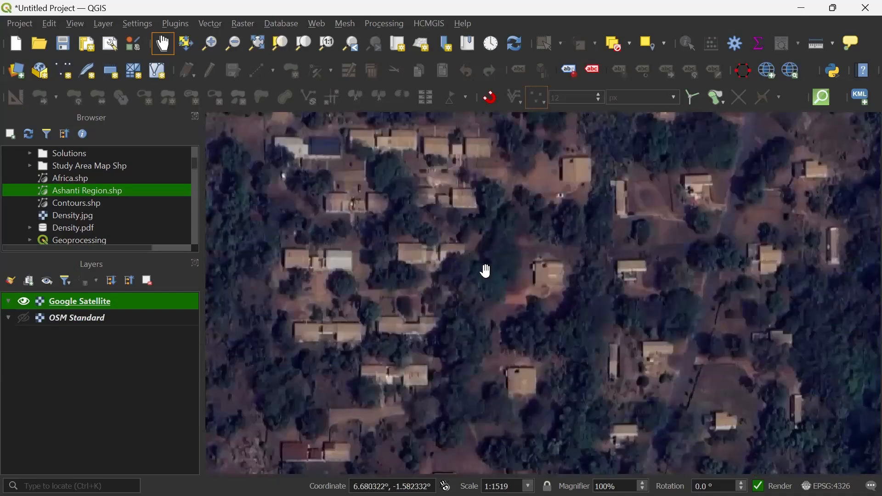
{"action": "left_click_drag", "start_coordinate": [453, 184], "coordinate": [487, 271]}
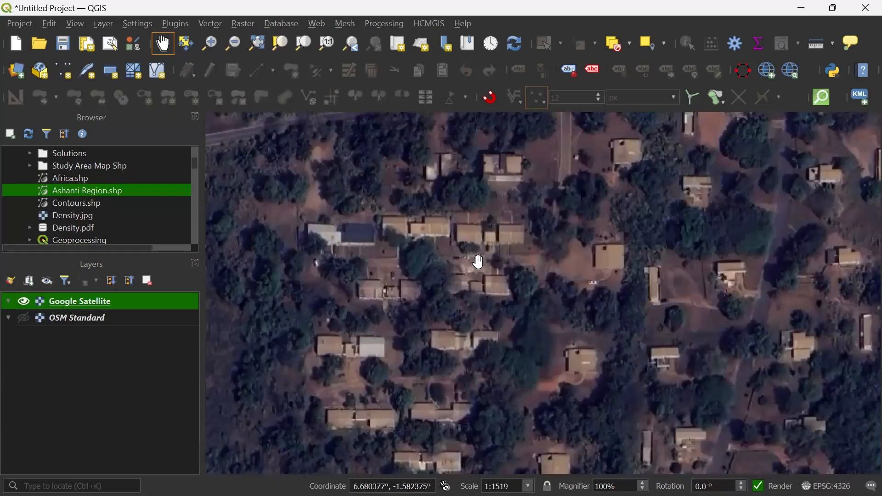
{"action": "scroll", "coordinate": [479, 262], "scroll_direction": "down", "scroll_amount": 1}
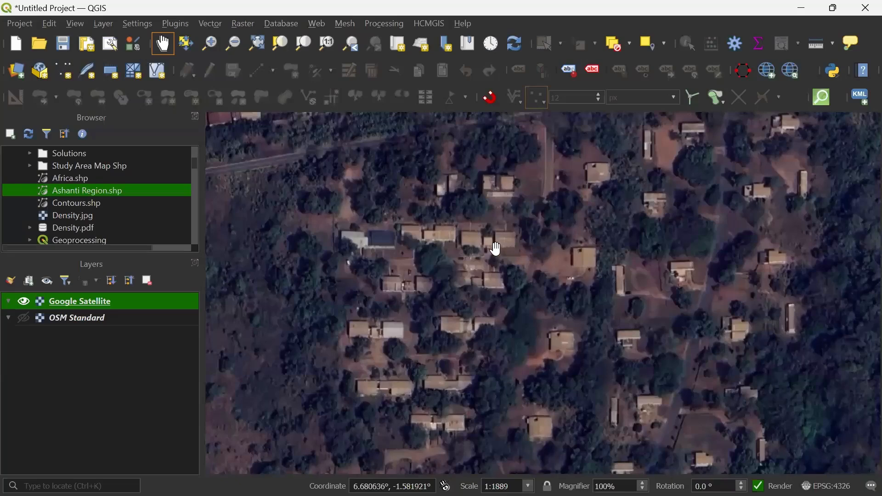
{"action": "left_click_drag", "start_coordinate": [507, 334], "coordinate": [496, 216]}
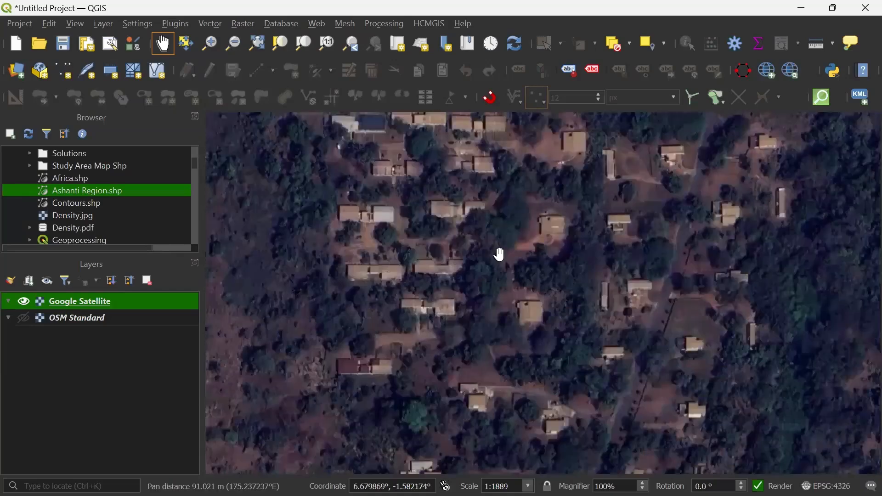
{"action": "scroll", "coordinate": [502, 319], "scroll_direction": "up", "scroll_amount": 1}
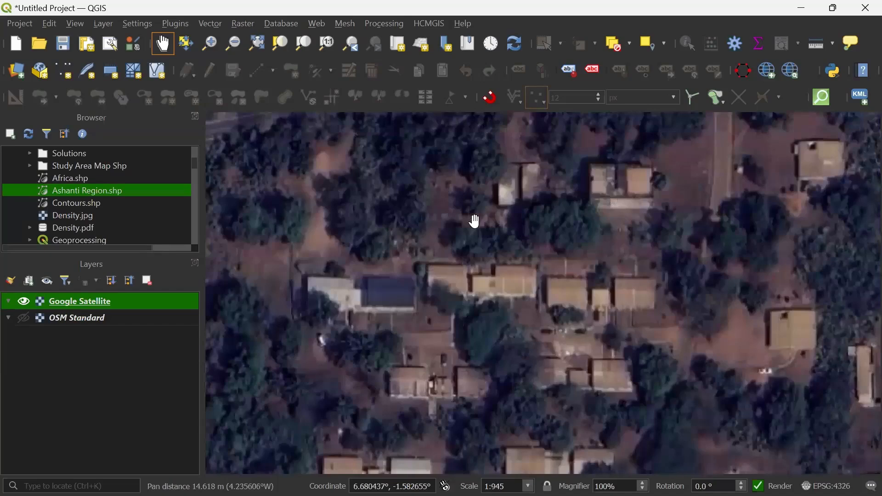
{"action": "left_click_drag", "start_coordinate": [503, 321], "coordinate": [475, 221]}
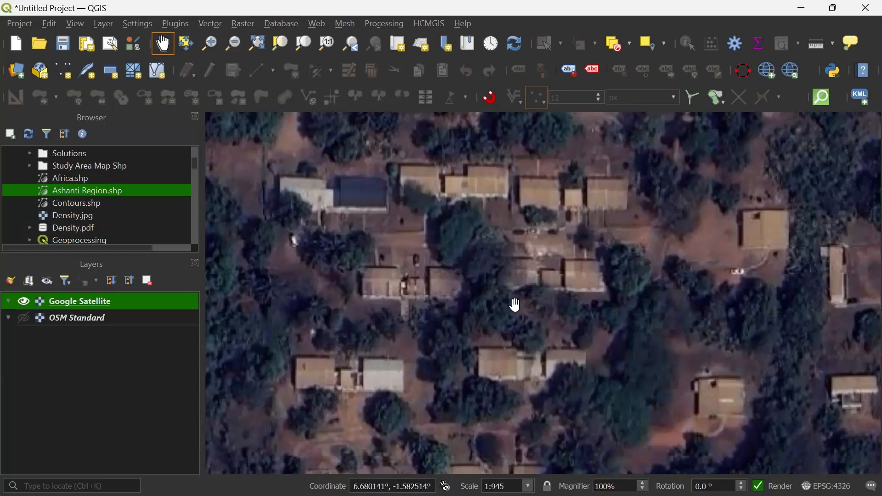
{"action": "scroll", "coordinate": [516, 305], "scroll_direction": "down", "scroll_amount": 2}
{"action": "scroll", "coordinate": [516, 305], "scroll_direction": "up", "scroll_amount": 1}
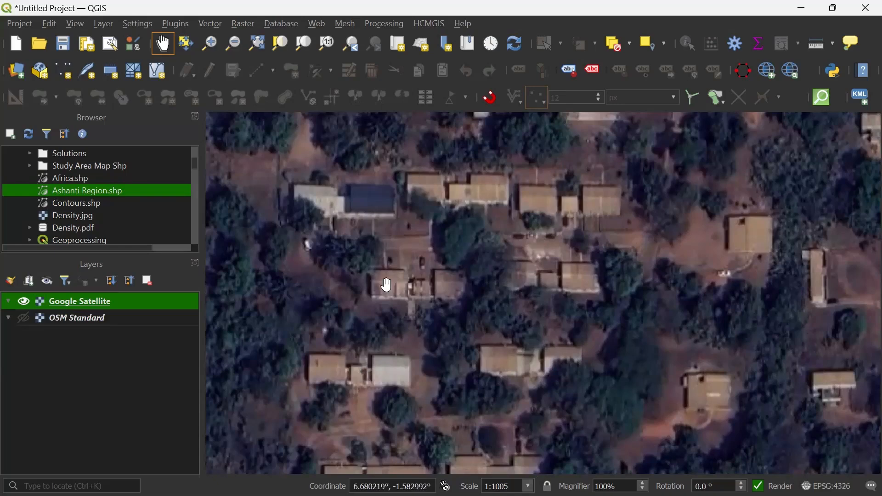
- Show the OSM Standard layer and hide Google Satellite to compare the mapped buildings and roads around Beposo Road
{"action": "left_click", "coordinate": [23, 318]}
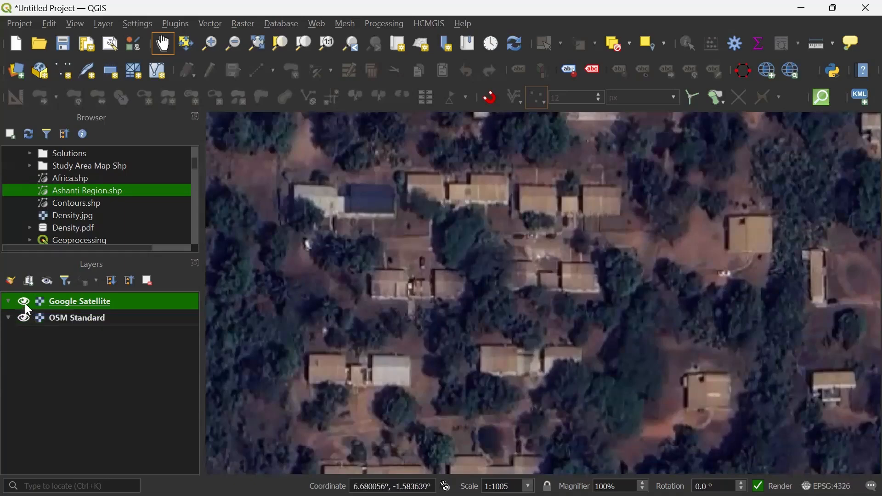
{"action": "key", "text": "space"}
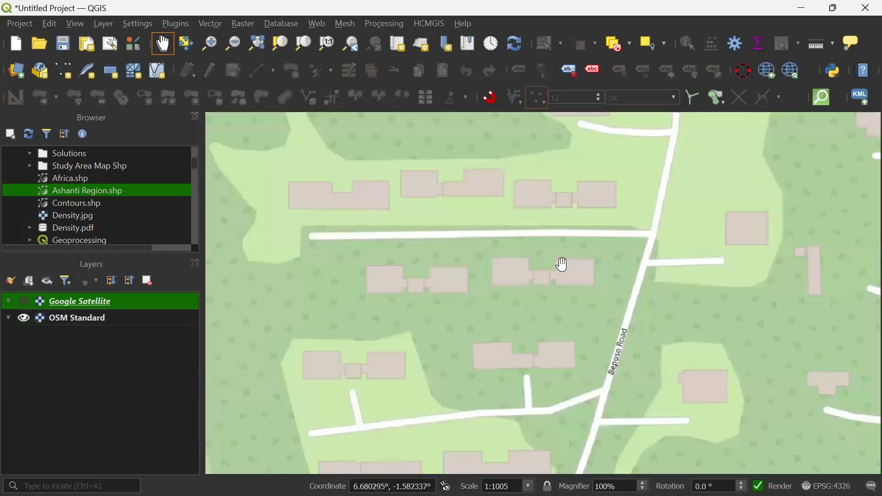
{"action": "scroll", "coordinate": [561, 262], "scroll_direction": "down", "scroll_amount": 1}
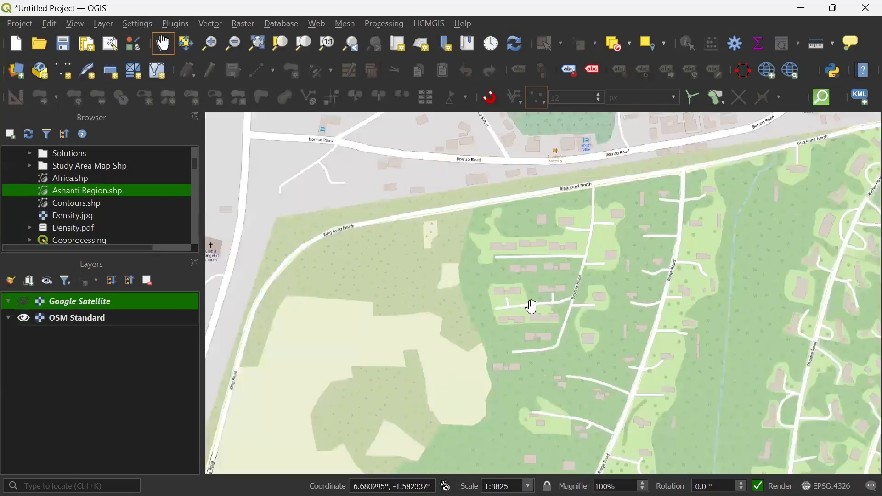
{"action": "scroll", "coordinate": [549, 298], "scroll_direction": "up", "scroll_amount": 1}
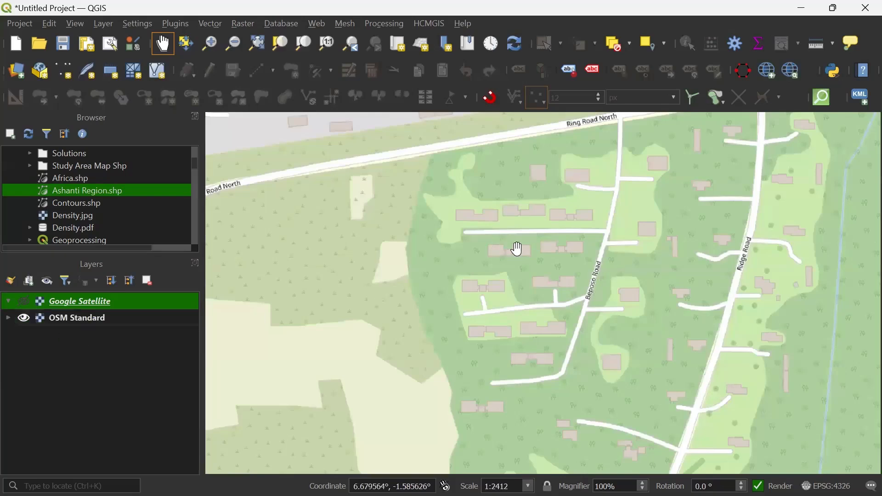
{"action": "scroll", "coordinate": [512, 257], "scroll_direction": "down", "scroll_amount": 2}
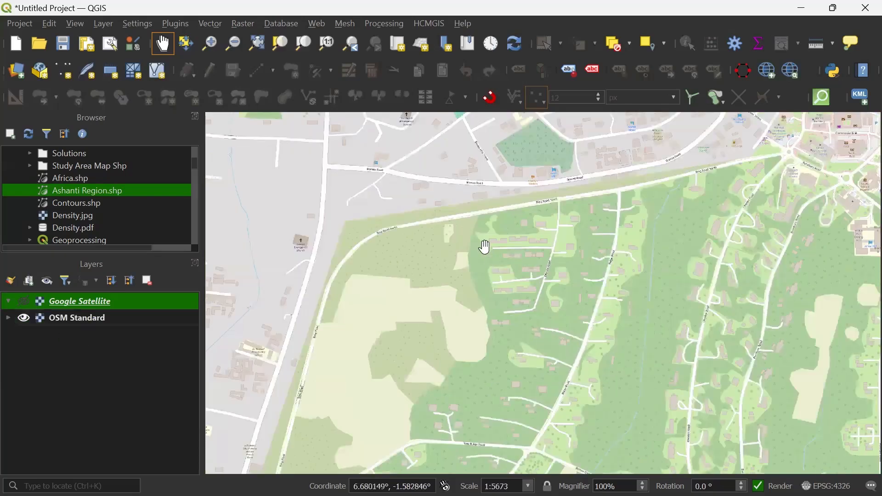
{"action": "scroll", "coordinate": [484, 246], "scroll_direction": "up", "scroll_amount": 2}
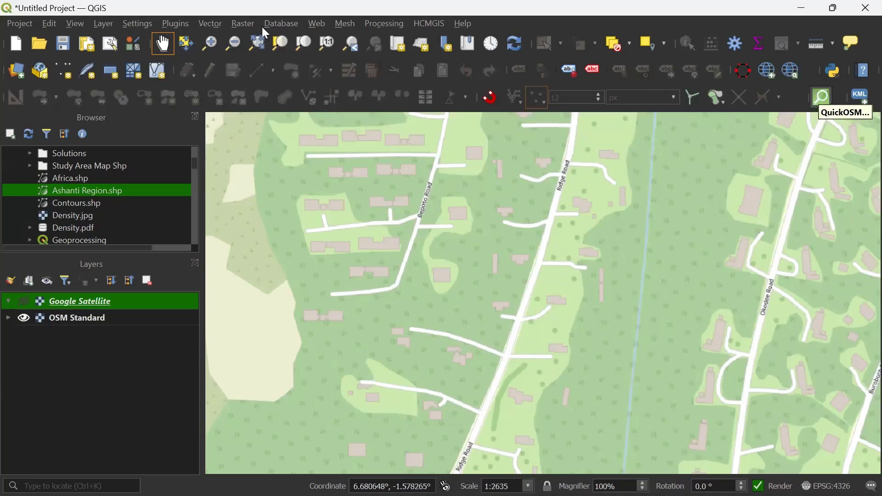
- Open the QuickOSM plugin and review its default map presets, such as CTR, Hiking and Urban
{"action": "left_click", "coordinate": [214, 24]}
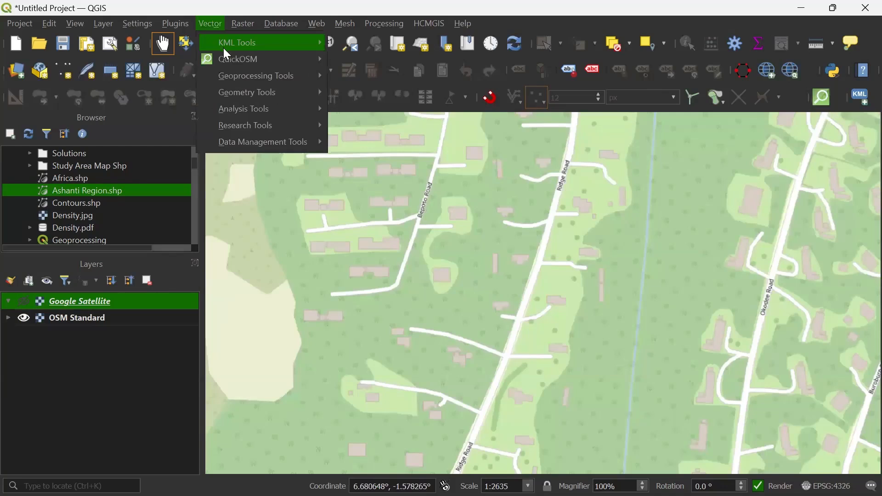
{"action": "mouse_move", "coordinate": [229, 58]}
{"action": "mouse_move", "coordinate": [267, 64]}
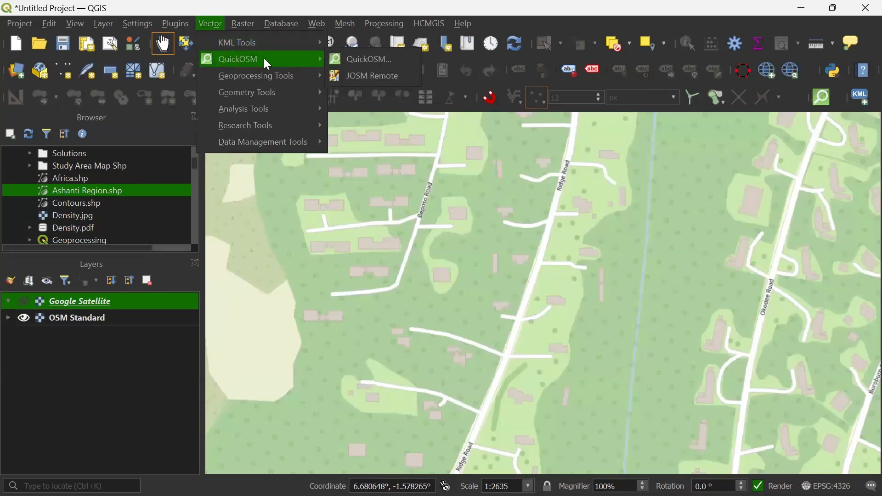
{"action": "left_click", "coordinate": [350, 63]}
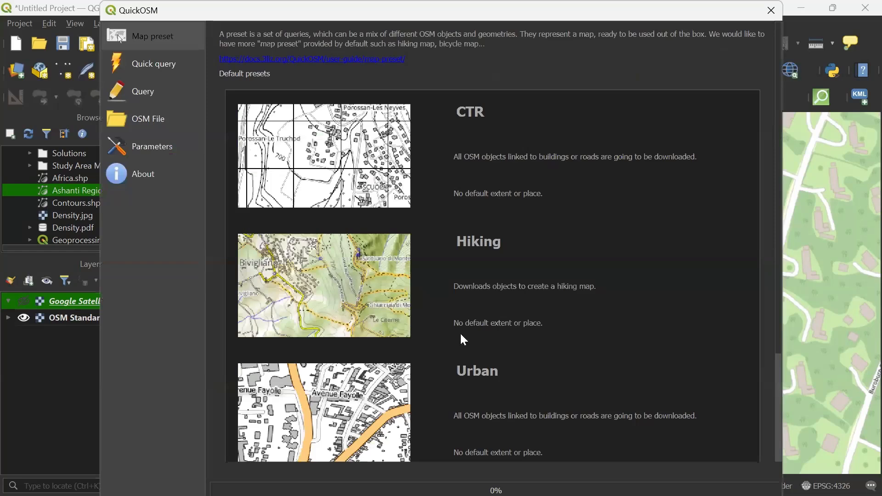
{"action": "scroll", "coordinate": [498, 332], "scroll_direction": "down", "scroll_amount": 3}
{"action": "scroll", "coordinate": [498, 332], "scroll_direction": "up", "scroll_amount": 3}
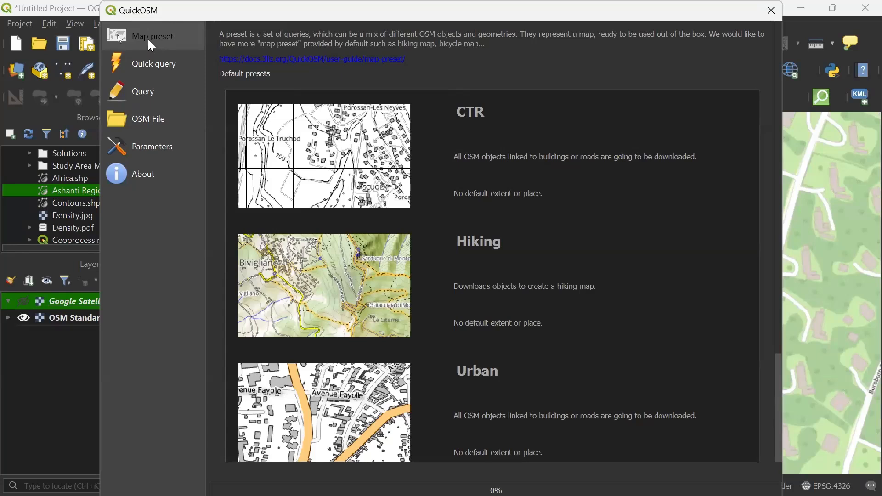
- Look over QuickOSM's map preset and Overpass query pages and bring up the quick query form
{"action": "left_click", "coordinate": [154, 67]}
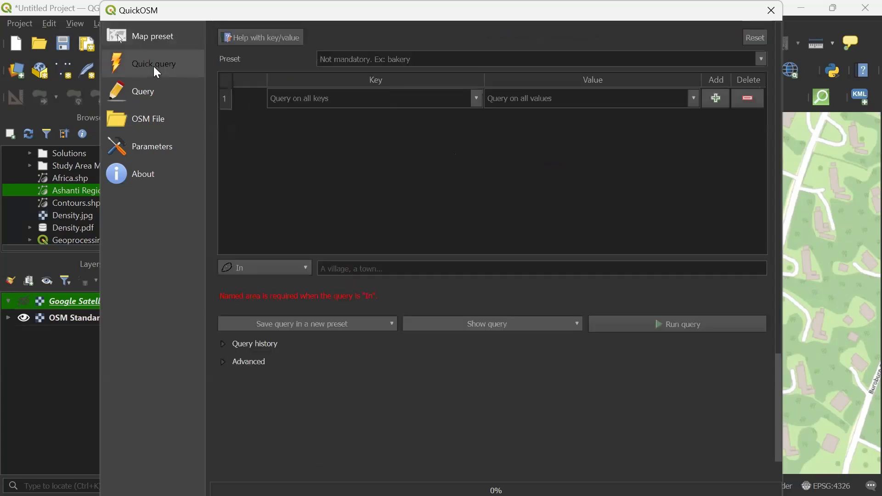
{"action": "left_click", "coordinate": [156, 43]}
{"action": "left_click", "coordinate": [148, 93]}
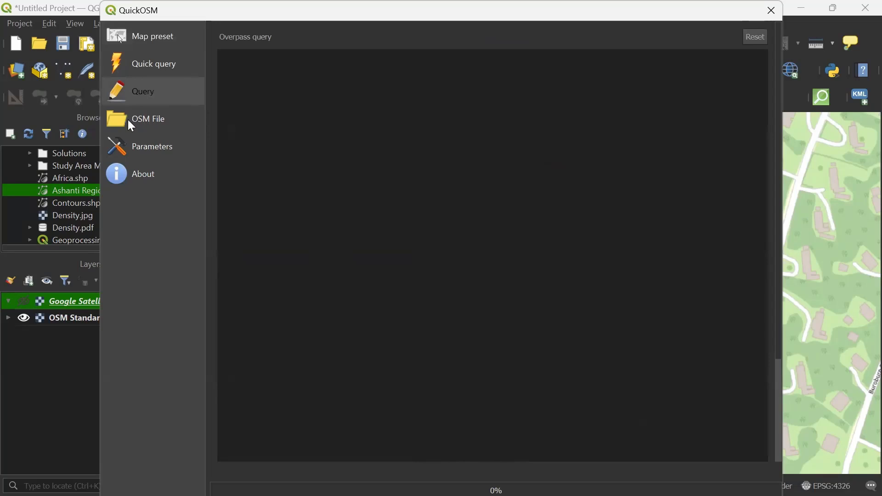
{"action": "left_click", "coordinate": [160, 66]}
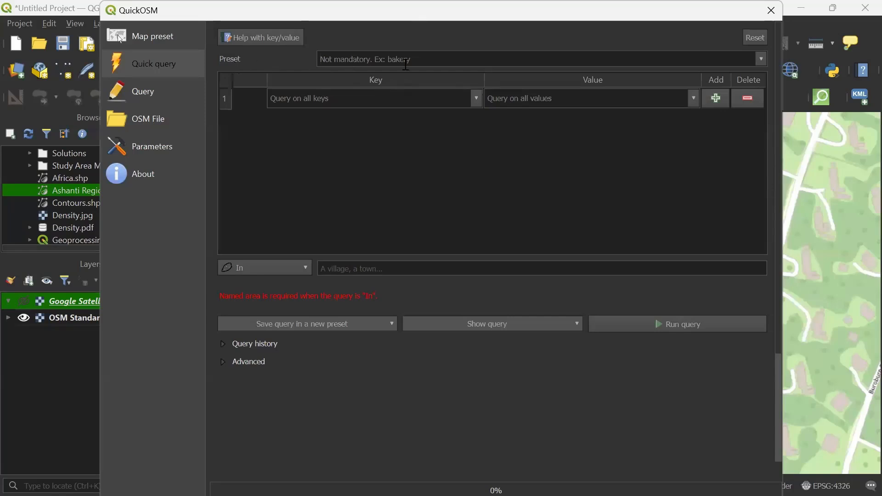
- Browse the quick query presets, from Annotation and Buildings through Crafts, Facilities, Highways, Land use, Offices and Sports
{"action": "left_click", "coordinate": [763, 59]}
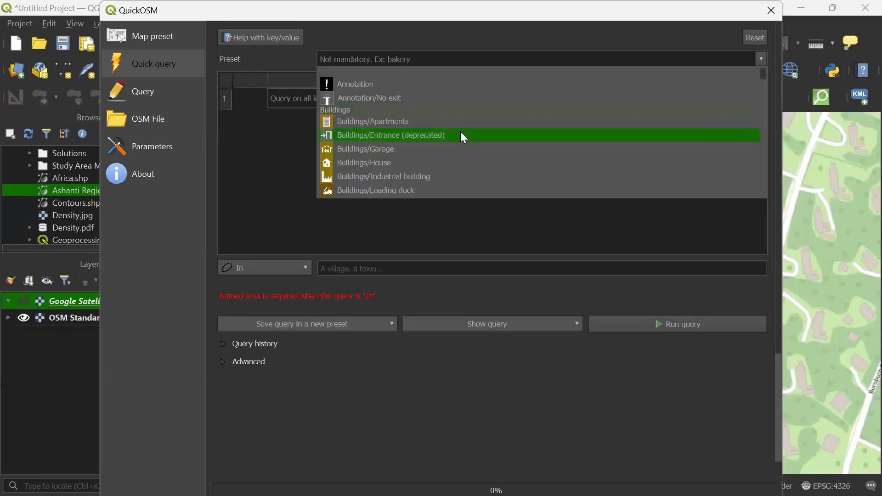
{"action": "scroll", "coordinate": [461, 133], "scroll_direction": "down", "scroll_amount": 2}
{"action": "scroll", "coordinate": [461, 131], "scroll_direction": "up", "scroll_amount": 2}
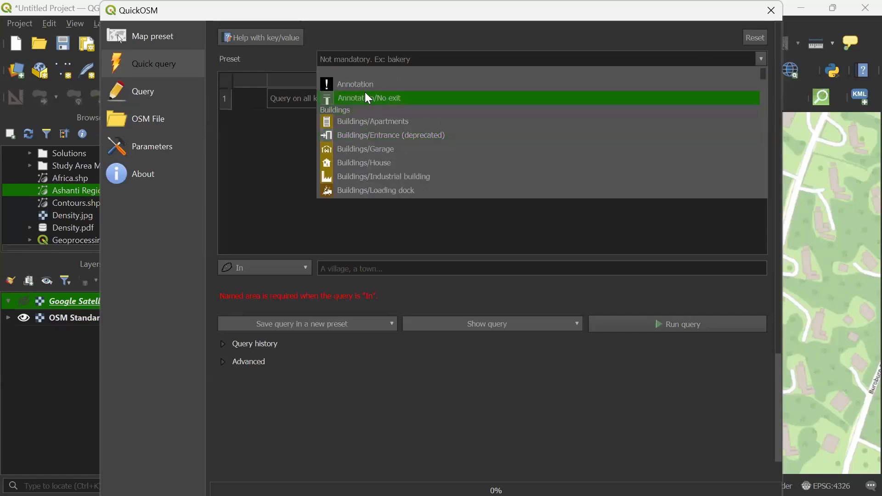
{"action": "scroll", "coordinate": [391, 141], "scroll_direction": "down", "scroll_amount": 1}
{"action": "scroll", "coordinate": [392, 143], "scroll_direction": "down", "scroll_amount": 10}
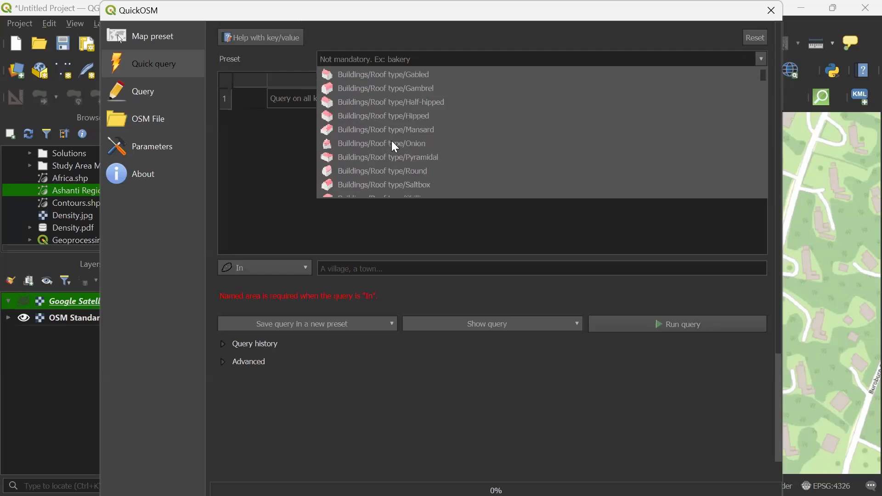
{"action": "scroll", "coordinate": [394, 144], "scroll_direction": "down", "scroll_amount": 13}
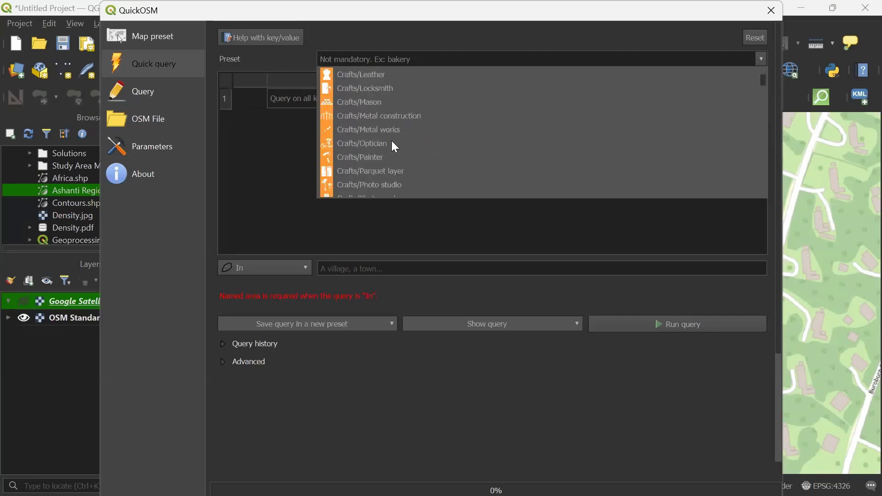
{"action": "scroll", "coordinate": [396, 146], "scroll_direction": "down", "scroll_amount": 10}
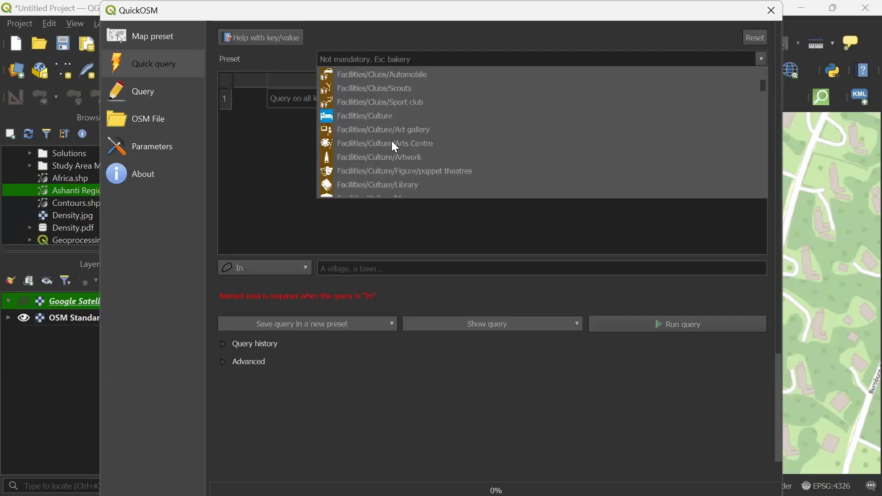
{"action": "scroll", "coordinate": [395, 147], "scroll_direction": "down", "scroll_amount": 12}
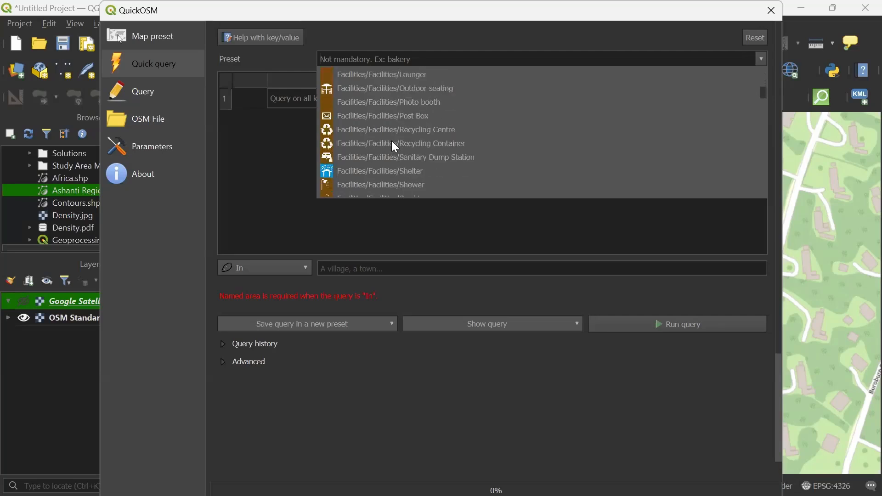
{"action": "scroll", "coordinate": [395, 147], "scroll_direction": "down", "scroll_amount": 15}
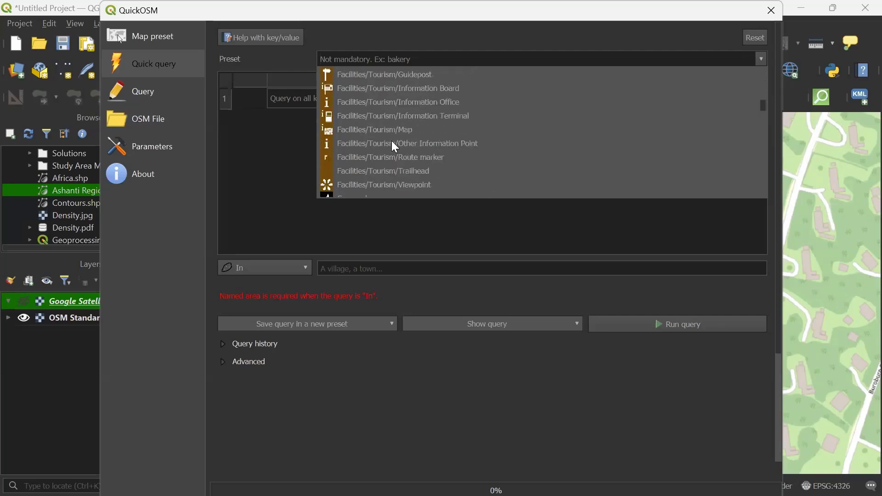
{"action": "scroll", "coordinate": [395, 147], "scroll_direction": "down", "scroll_amount": 15}
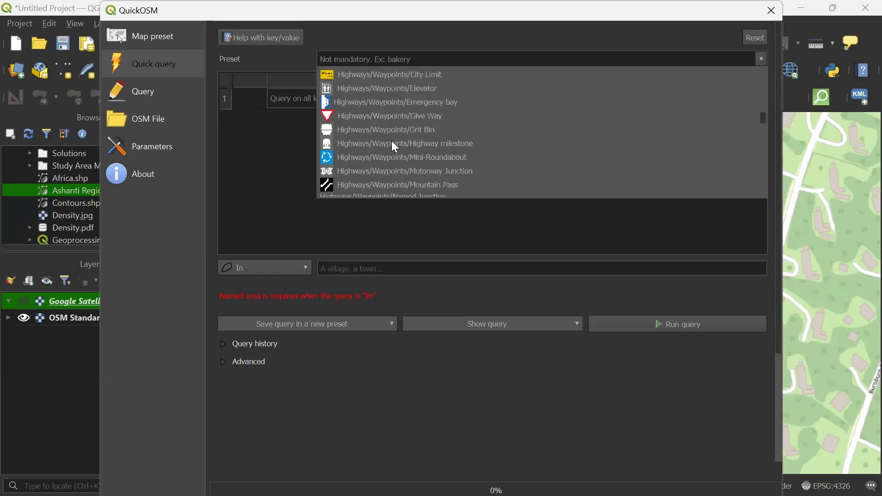
{"action": "scroll", "coordinate": [395, 147], "scroll_direction": "down", "scroll_amount": 15}
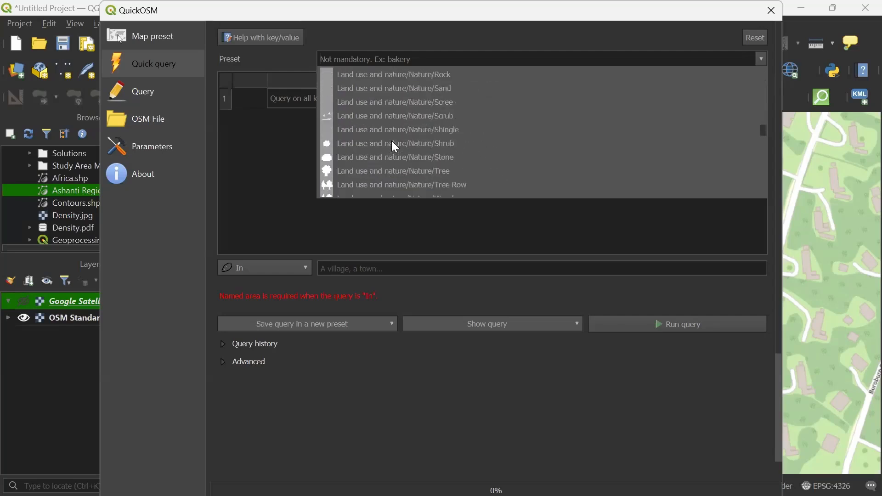
{"action": "scroll", "coordinate": [395, 147], "scroll_direction": "down", "scroll_amount": 15}
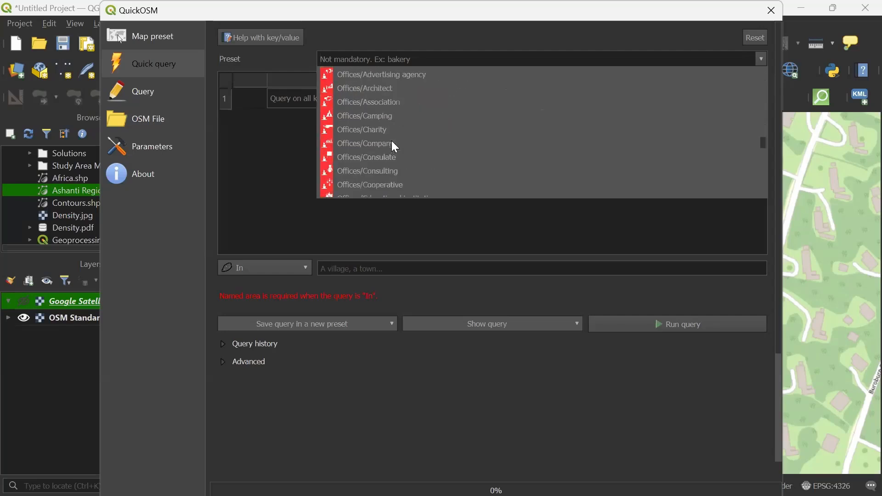
{"action": "scroll", "coordinate": [395, 147], "scroll_direction": "down", "scroll_amount": 15}
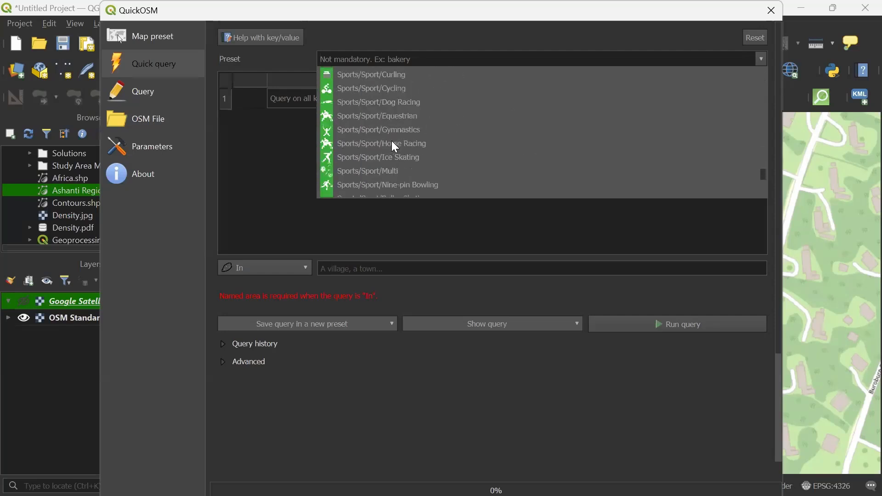
{"action": "scroll", "coordinate": [395, 147], "scroll_direction": "up", "scroll_amount": 20}
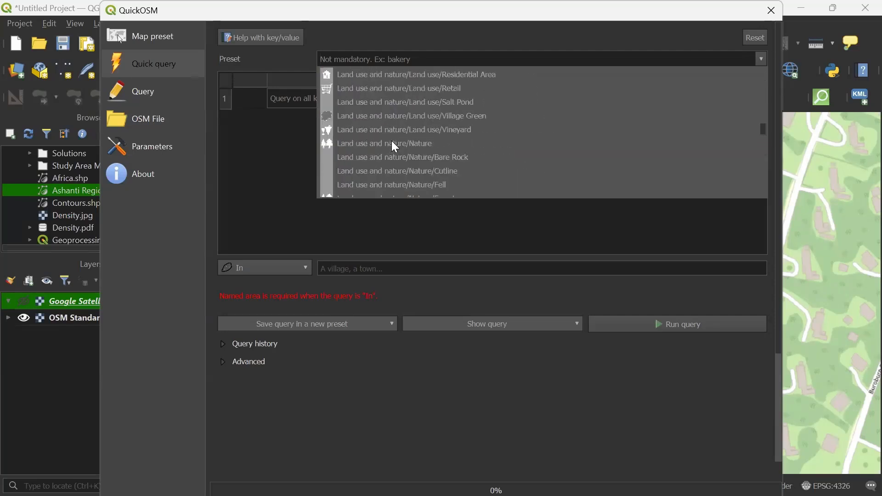
{"action": "scroll", "coordinate": [395, 146], "scroll_direction": "up", "scroll_amount": 10}
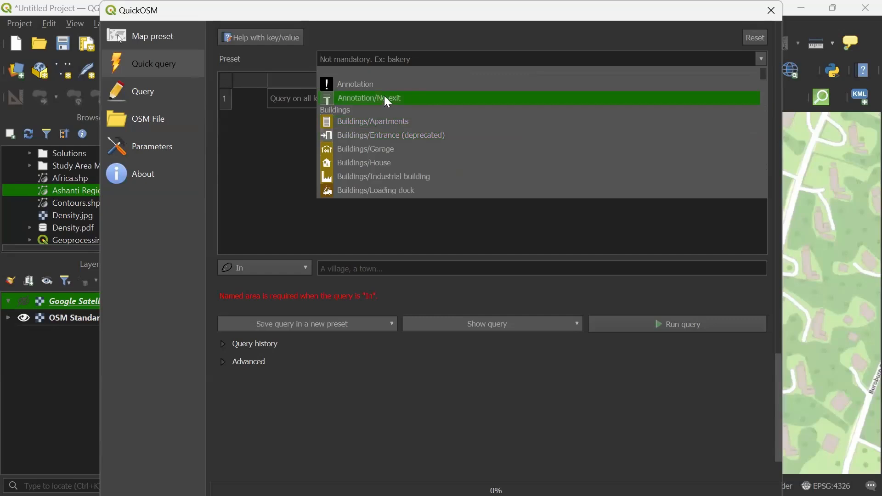
- Search the presets for "buil" and choose Buildings/House for the quick query
{"action": "left_click", "coordinate": [389, 60]}
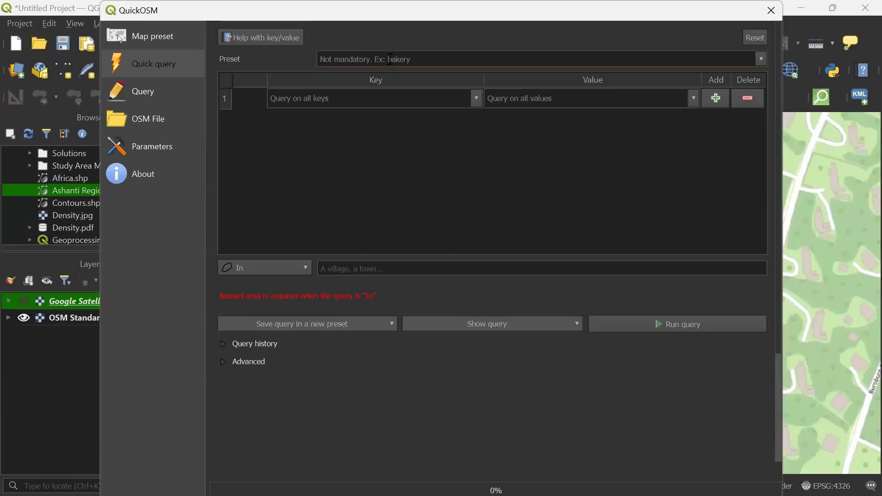
{"action": "type", "text": "buil"}
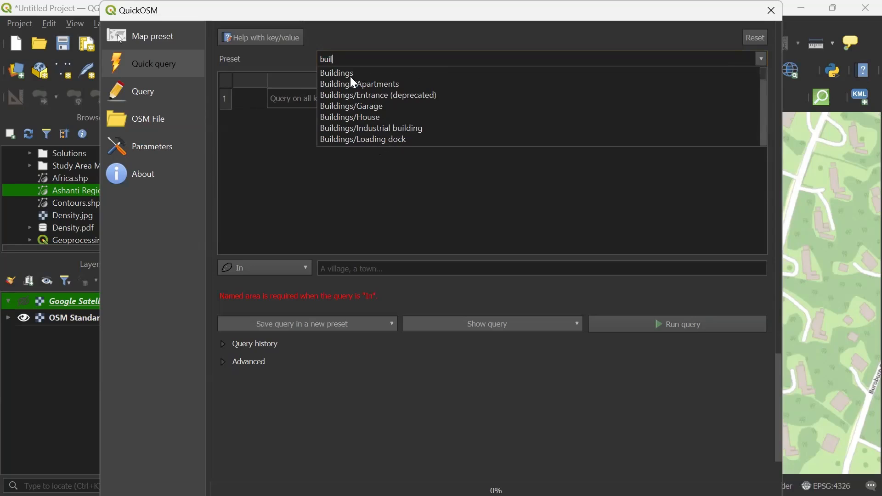
{"action": "left_click", "coordinate": [347, 118]}
{"action": "left_click", "coordinate": [350, 119]}
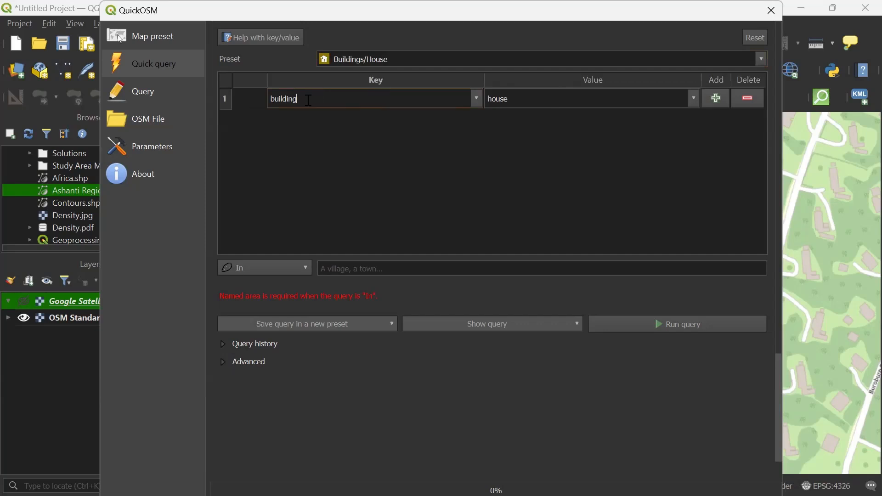
- Look through the presets again and review the values offered for the building key, such as apartments, church and hotel
{"action": "left_click", "coordinate": [622, 60]}
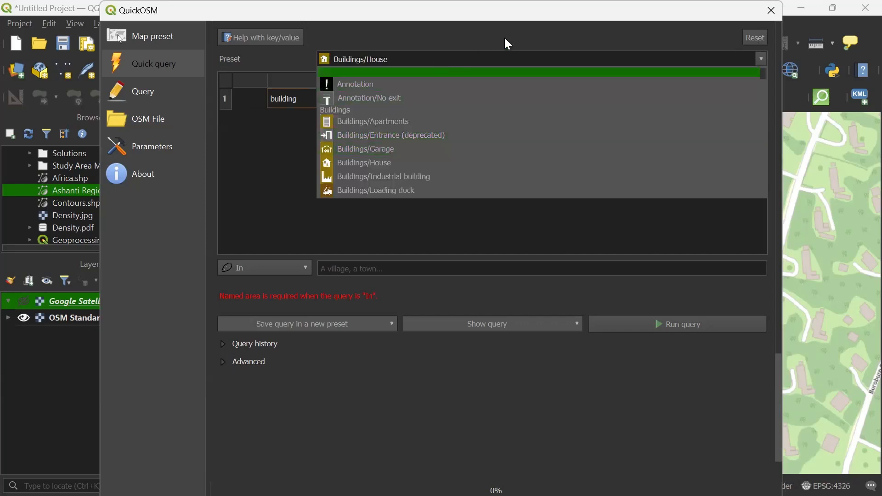
{"action": "left_click", "coordinate": [269, 161]}
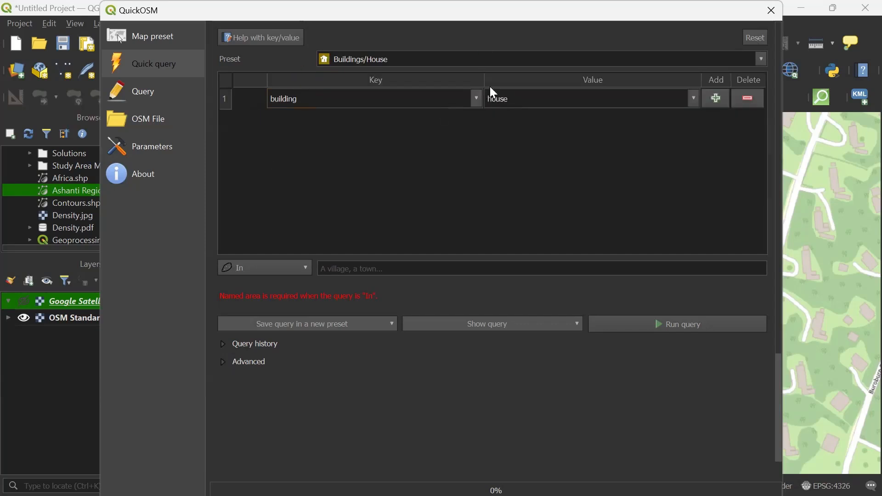
{"action": "left_click", "coordinate": [514, 97]}
{"action": "left_click", "coordinate": [694, 99]}
{"action": "scroll", "coordinate": [543, 154], "scroll_direction": "up", "scroll_amount": 1}
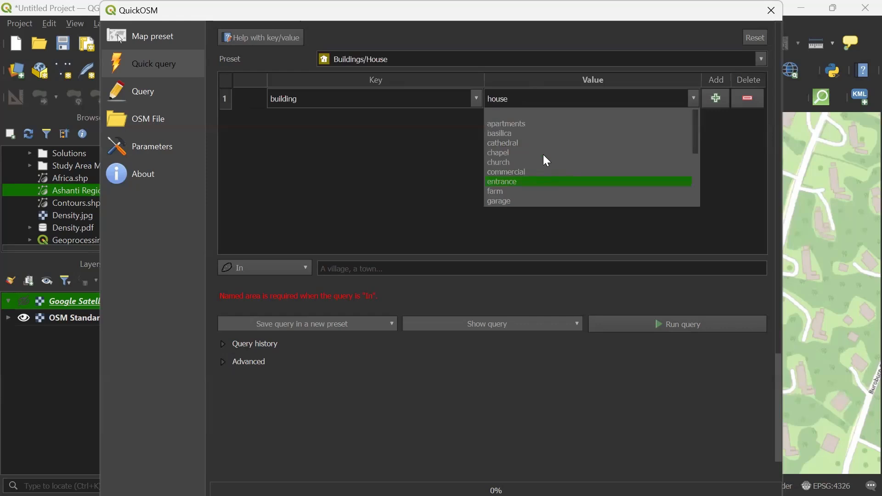
{"action": "scroll", "coordinate": [526, 177], "scroll_direction": "down", "scroll_amount": 4}
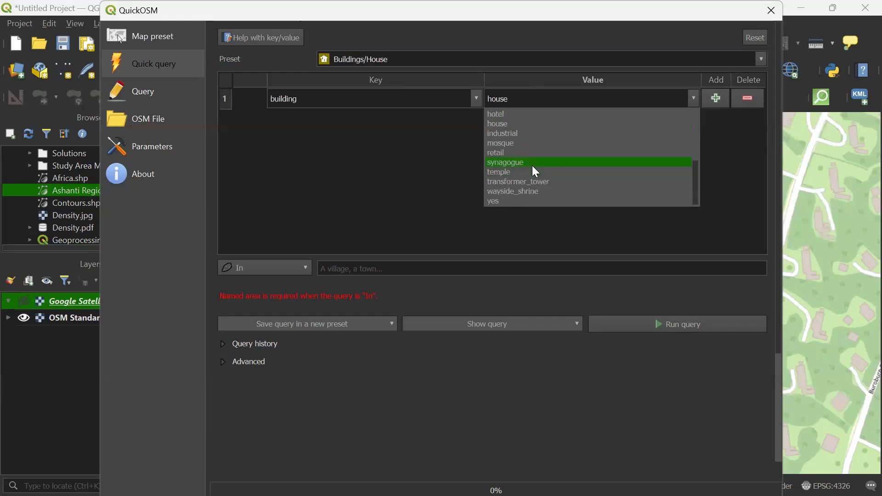
{"action": "scroll", "coordinate": [532, 165], "scroll_direction": "up", "scroll_amount": 5}
{"action": "left_click", "coordinate": [437, 153]}
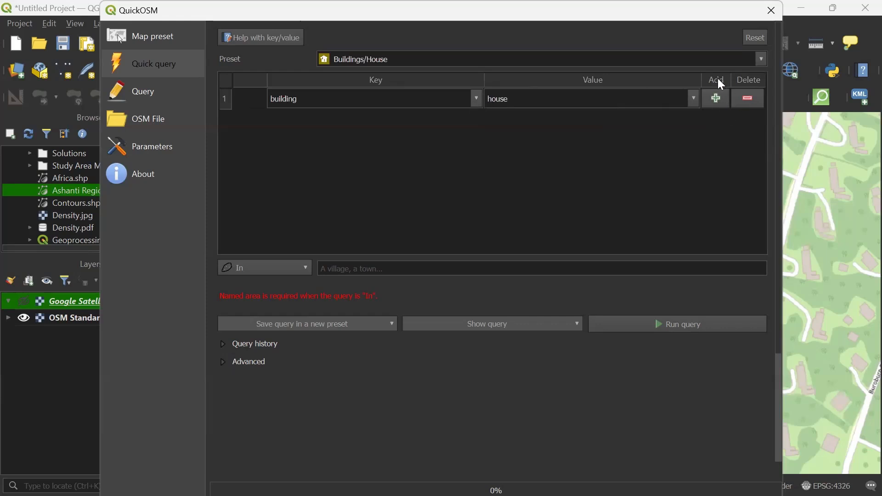
- Add a second key/value condition to the query, view its available keys, and remove the condition
{"action": "left_click", "coordinate": [715, 105]}
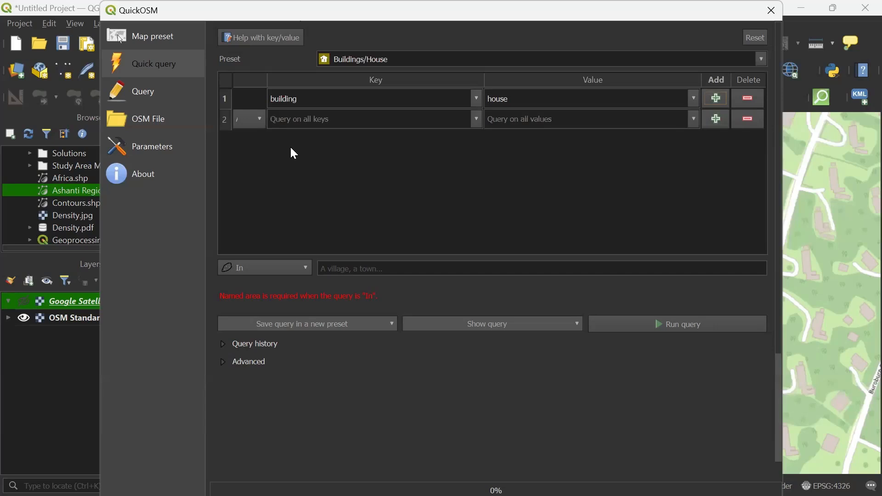
{"action": "left_click", "coordinate": [476, 121]}
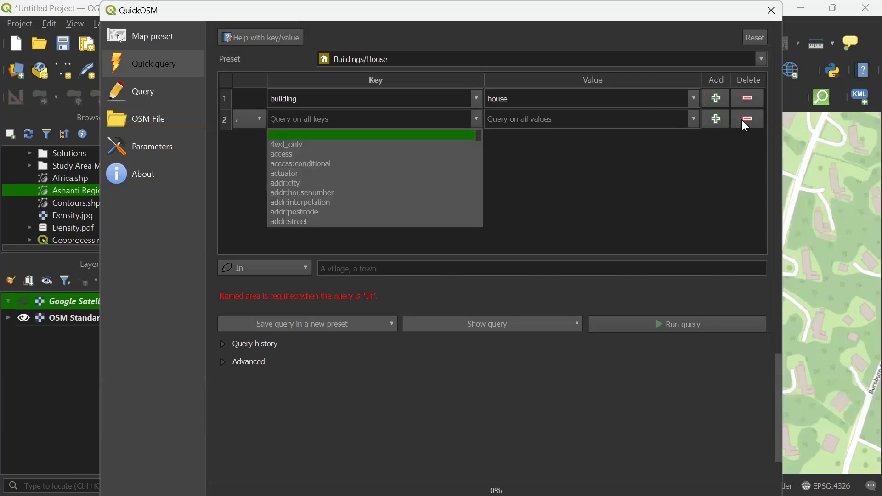
{"action": "left_click", "coordinate": [668, 139]}
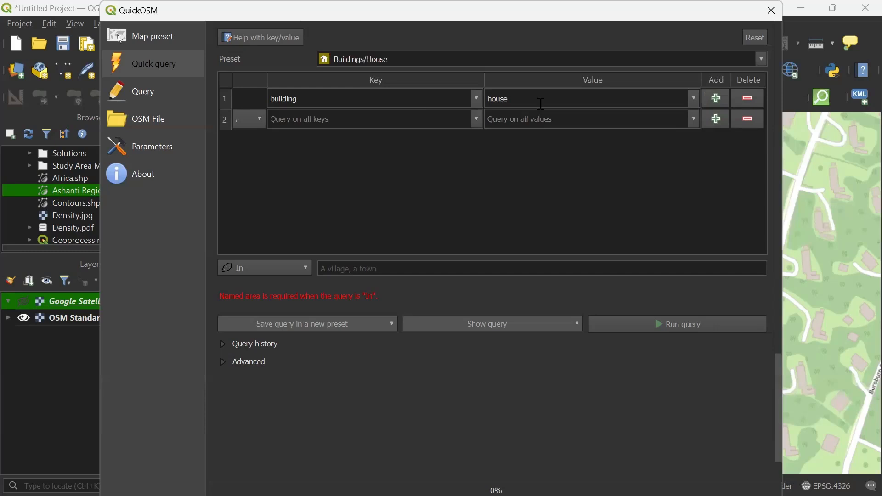
{"action": "left_click", "coordinate": [748, 118]}
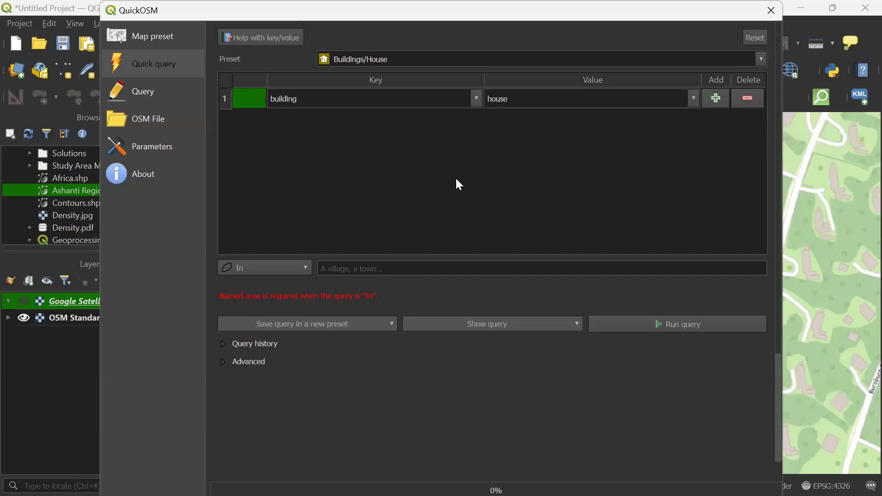
- Set the spatial extent of the house query to Canvas Extent
{"action": "scroll", "coordinate": [456, 179], "scroll_direction": "down", "scroll_amount": 2}
{"action": "scroll", "coordinate": [456, 179], "scroll_direction": "up", "scroll_amount": 2}
{"action": "left_click_drag", "start_coordinate": [389, 28], "coordinate": [154, 47]}
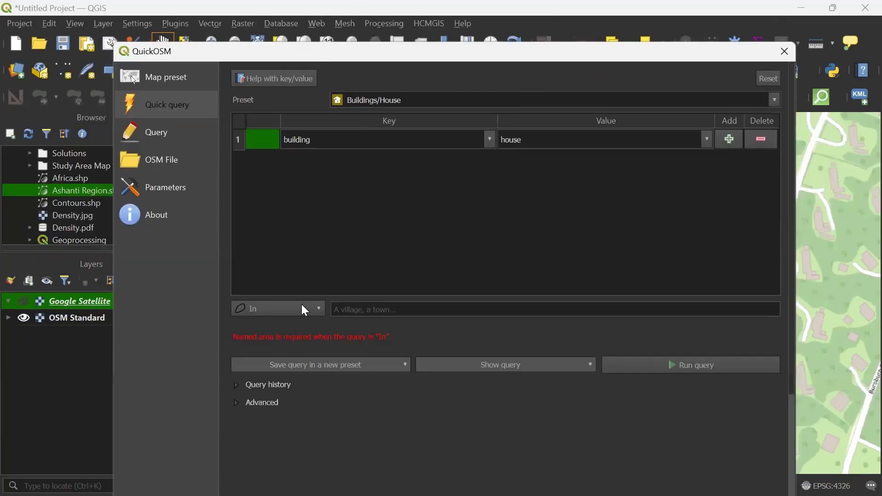
{"action": "left_click", "coordinate": [302, 305]}
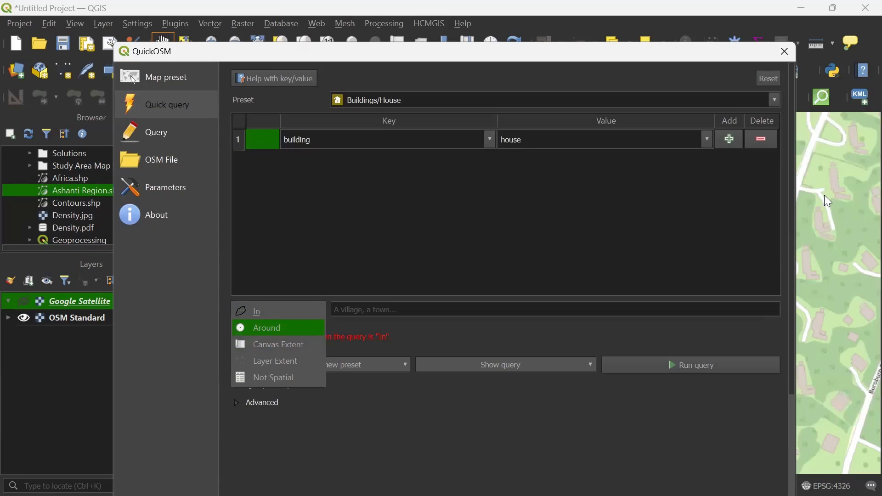
{"action": "left_click", "coordinate": [276, 350]}
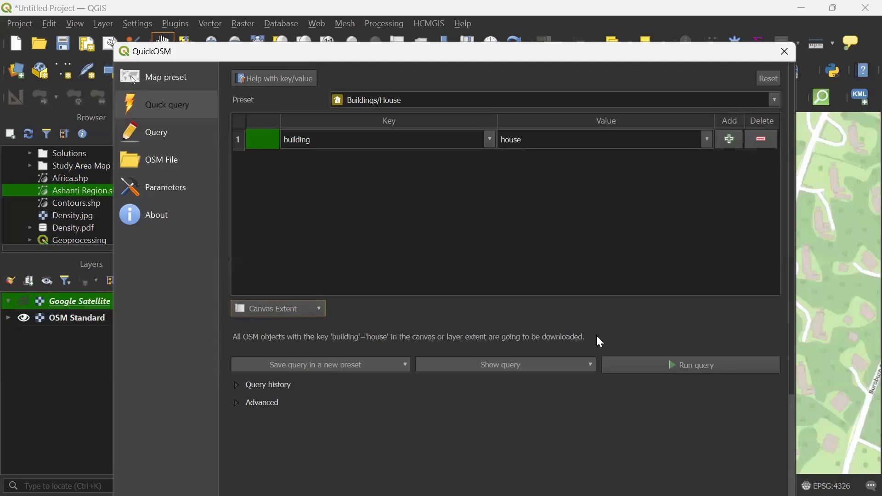
- Show the Overpass query generated for the house search and examine its code
{"action": "left_click", "coordinate": [547, 364]}
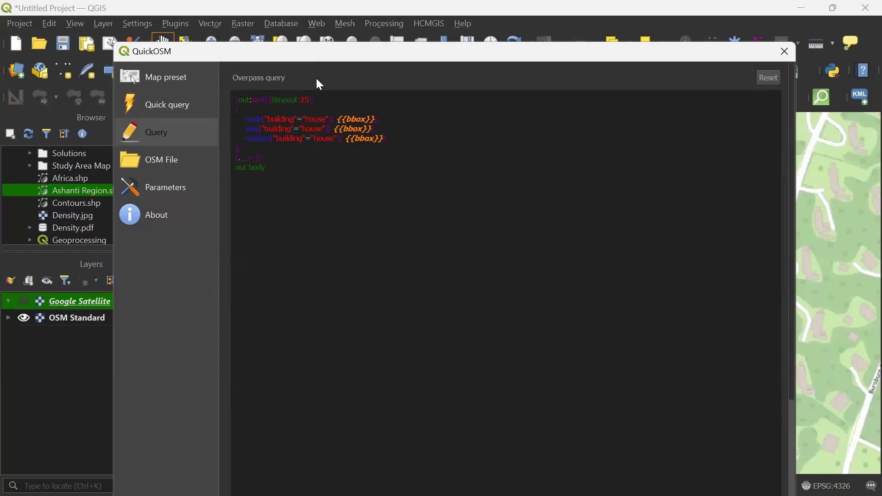
{"action": "left_click", "coordinate": [283, 167]}
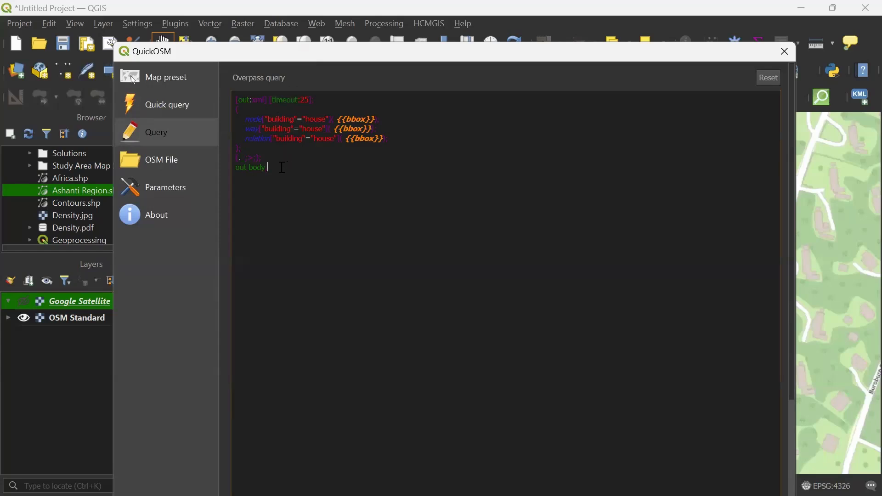
{"action": "left_click_drag", "start_coordinate": [283, 168], "coordinate": [236, 98]}
{"action": "left_click", "coordinate": [369, 181]}
{"action": "left_click_drag", "start_coordinate": [501, 52], "coordinate": [496, 30]}
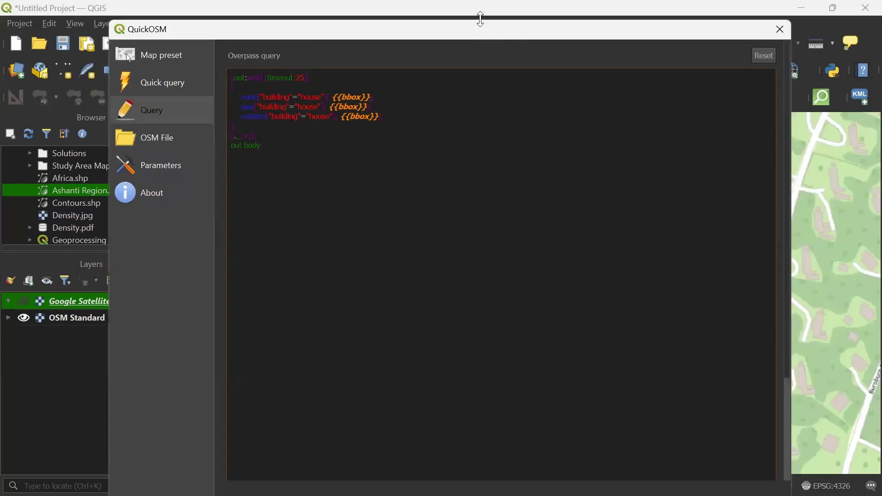
{"action": "left_click_drag", "start_coordinate": [480, 18], "coordinate": [496, 34]}
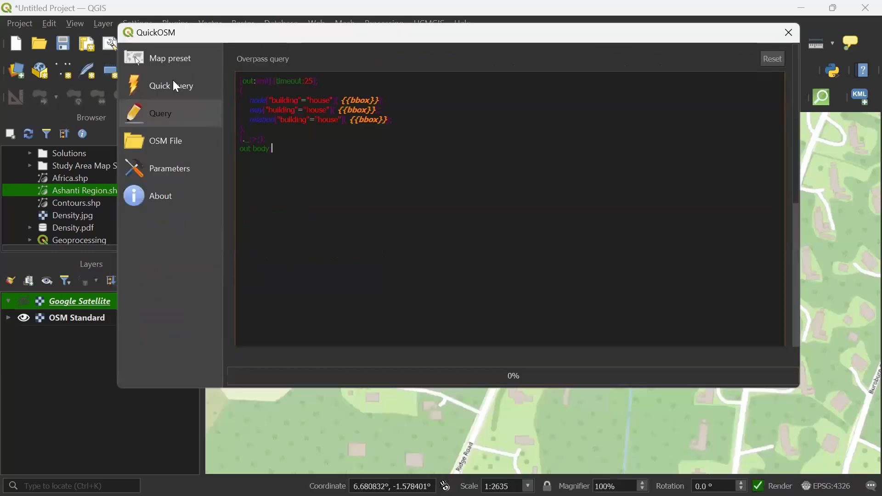
- Return to the quick query form and run the building=house query for the canvas extent
{"action": "left_click", "coordinate": [173, 91]}
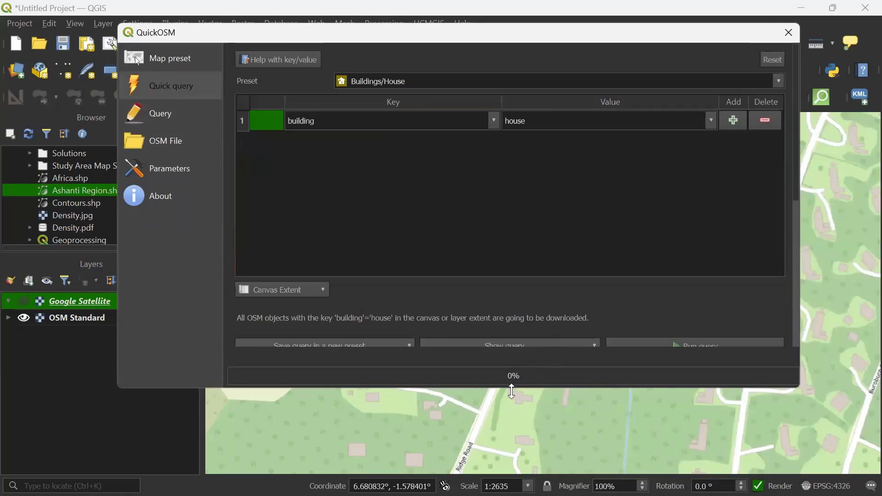
{"action": "left_click_drag", "start_coordinate": [512, 392], "coordinate": [512, 492]}
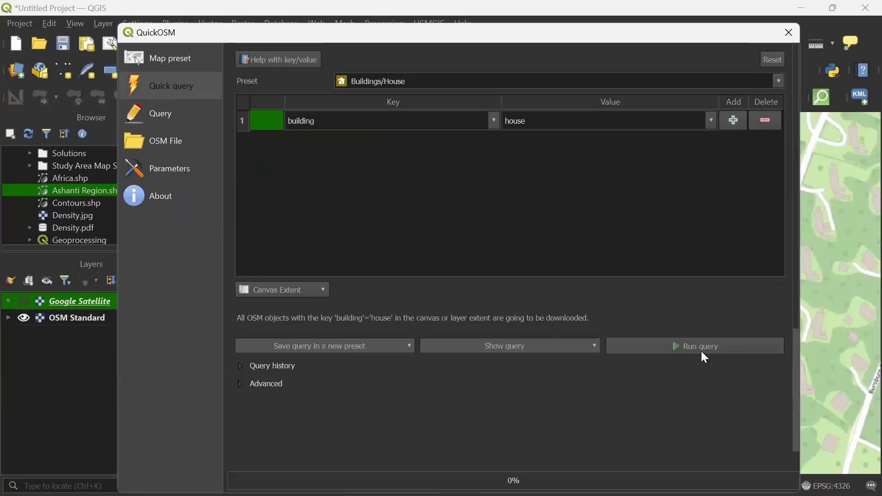
{"action": "left_click", "coordinate": [696, 350]}
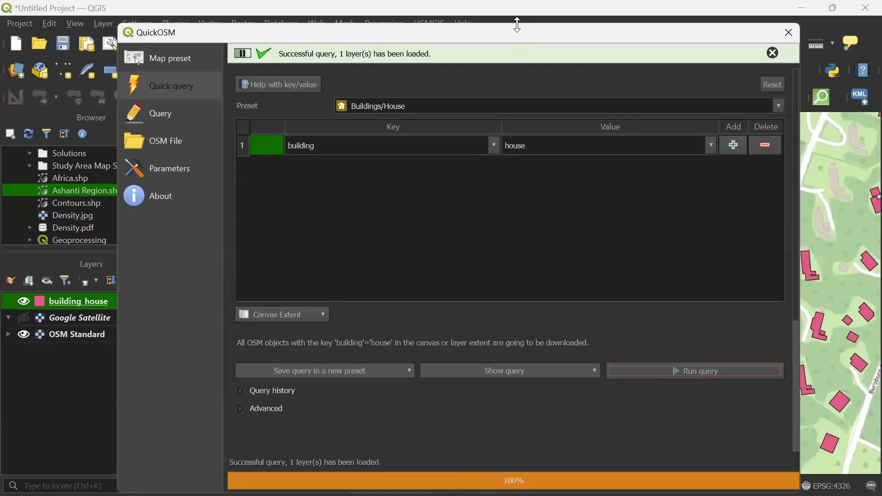
- Close the QuickOSM window and examine the downloaded houses on the map
{"action": "left_click_drag", "start_coordinate": [505, 144], "coordinate": [506, 138]}
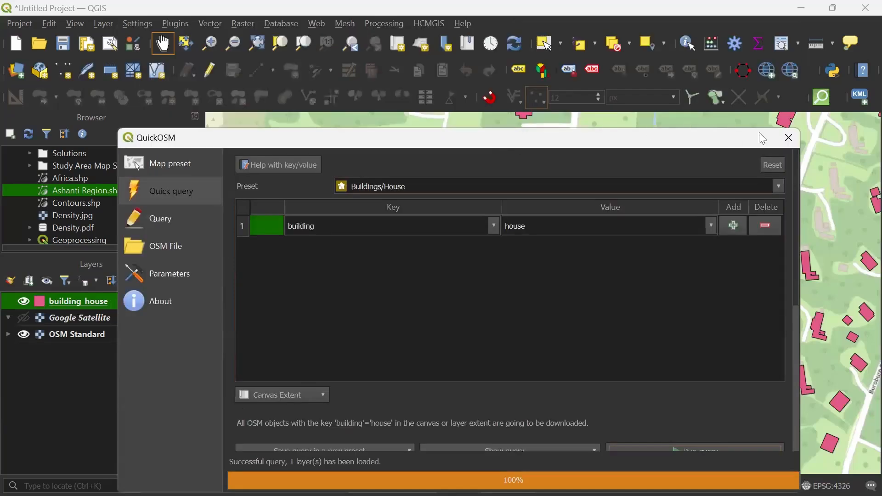
{"action": "left_click", "coordinate": [787, 135]}
{"action": "scroll", "coordinate": [441, 205], "scroll_direction": "down", "scroll_amount": 1}
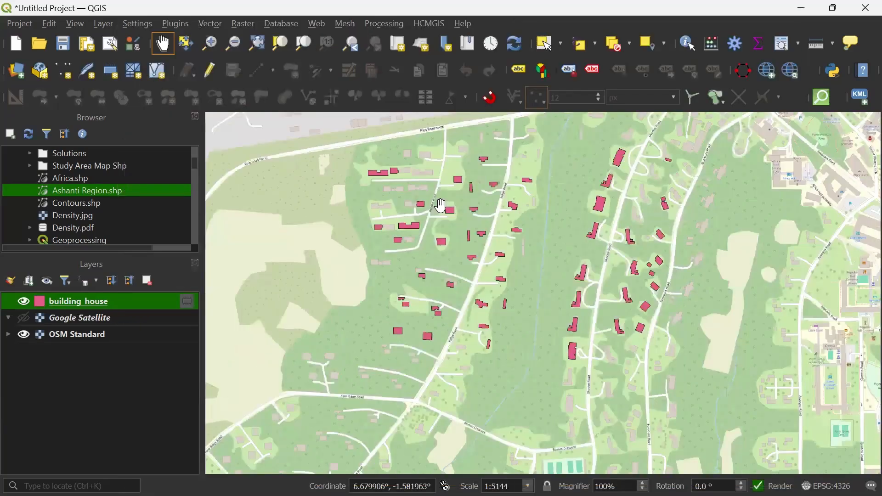
{"action": "scroll", "coordinate": [546, 283], "scroll_direction": "up", "scroll_amount": 1}
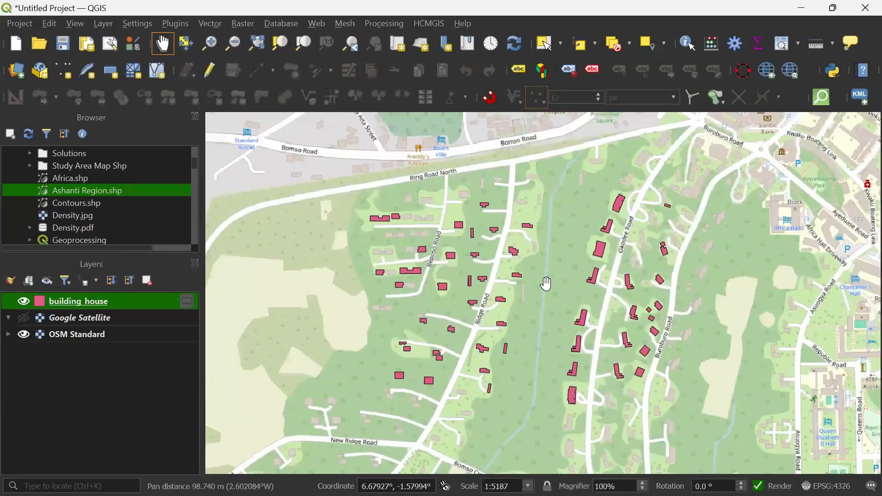
{"action": "left_click_drag", "start_coordinate": [545, 282], "coordinate": [485, 276]}
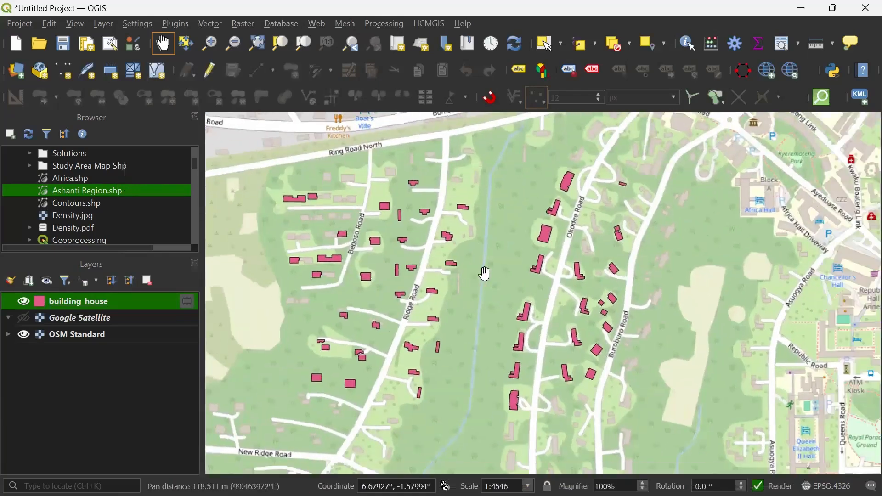
{"action": "scroll", "coordinate": [485, 274], "scroll_direction": "up", "scroll_amount": 1}
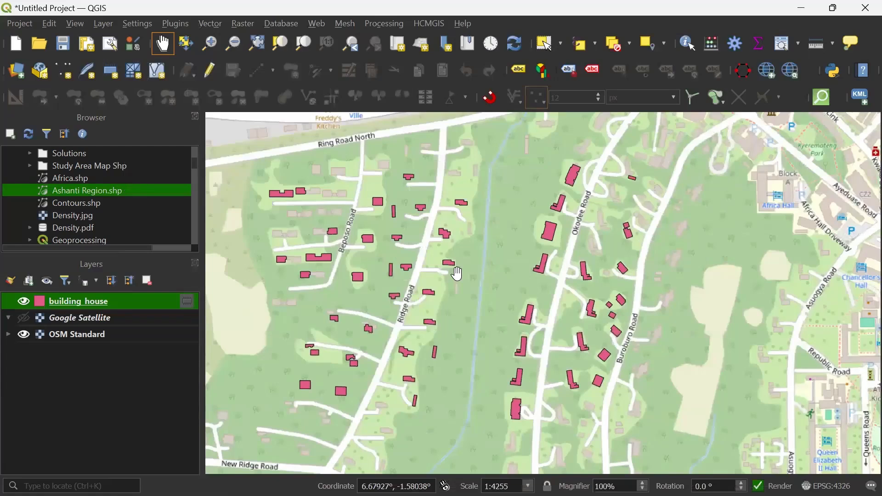
{"action": "left_click_drag", "start_coordinate": [459, 274], "coordinate": [437, 268]}
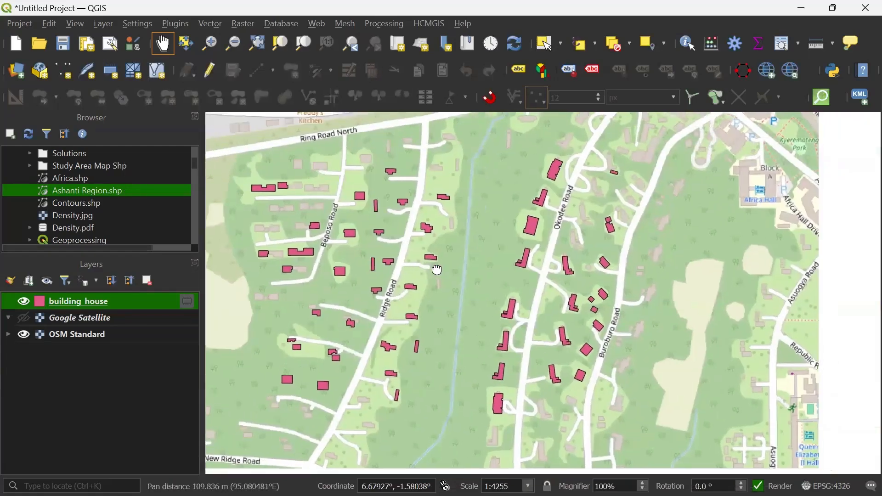
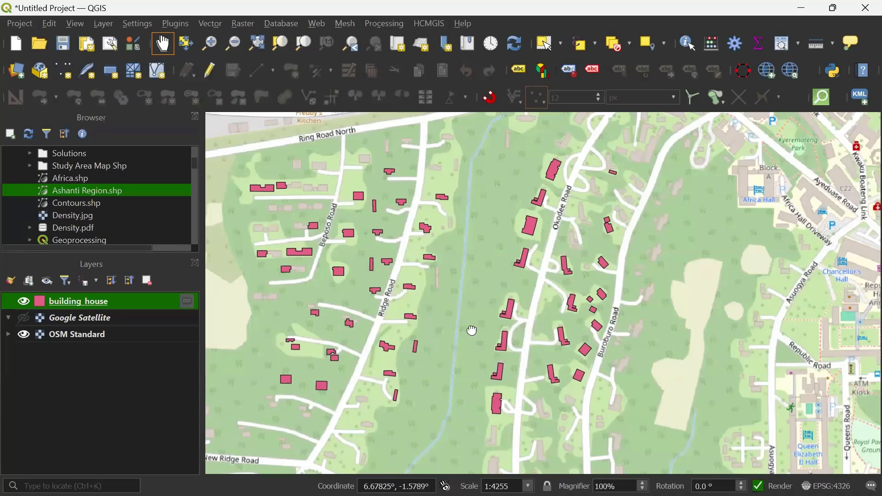
{"action": "left_click_drag", "start_coordinate": [566, 338], "coordinate": [551, 327]}
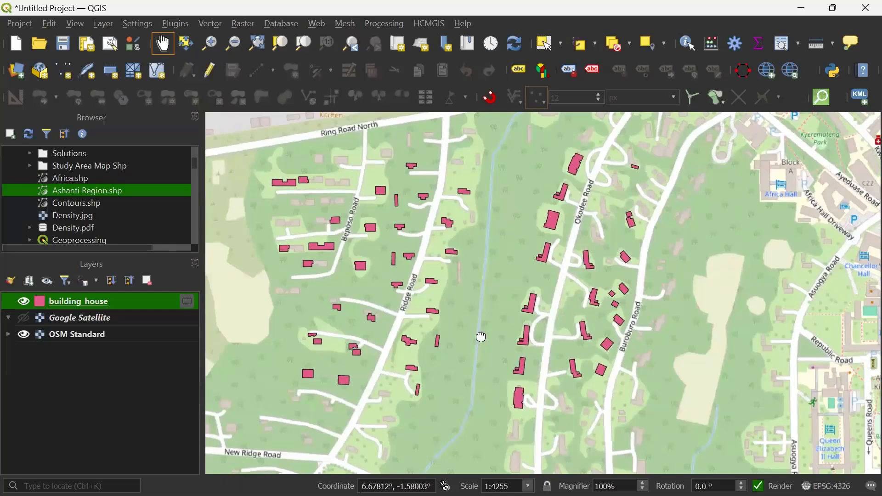
{"action": "left_click_drag", "start_coordinate": [479, 335], "coordinate": [481, 326]}
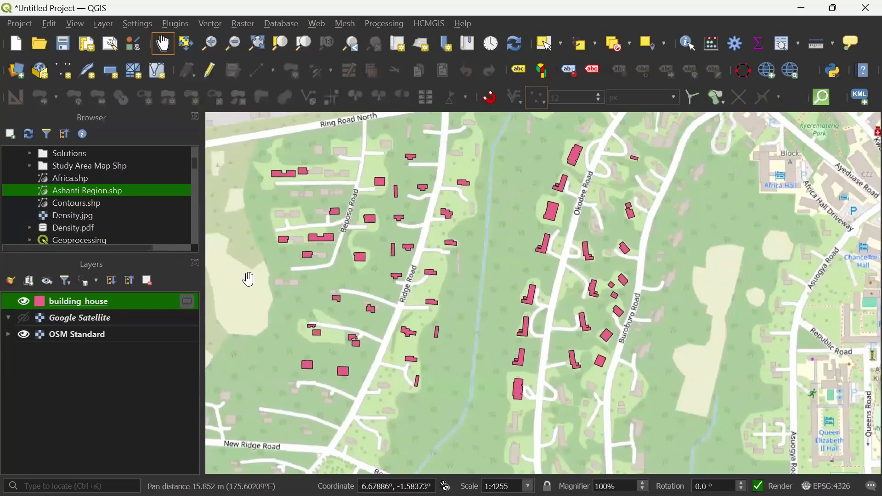
- Toggle the visibility of the building_house layer off and on to compare the houses with the basemap
{"action": "left_click", "coordinate": [27, 302]}
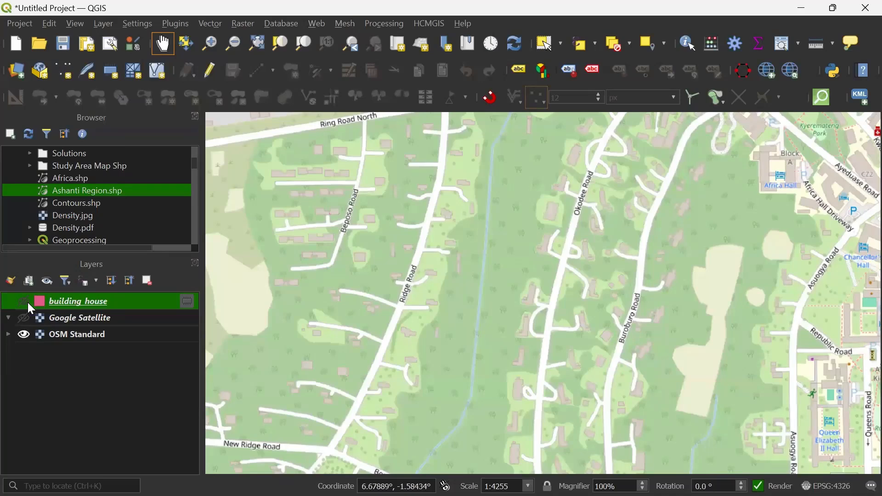
{"action": "left_click", "coordinate": [27, 303]}
{"action": "left_click", "coordinate": [28, 302]}
{"action": "left_click", "coordinate": [28, 302]}
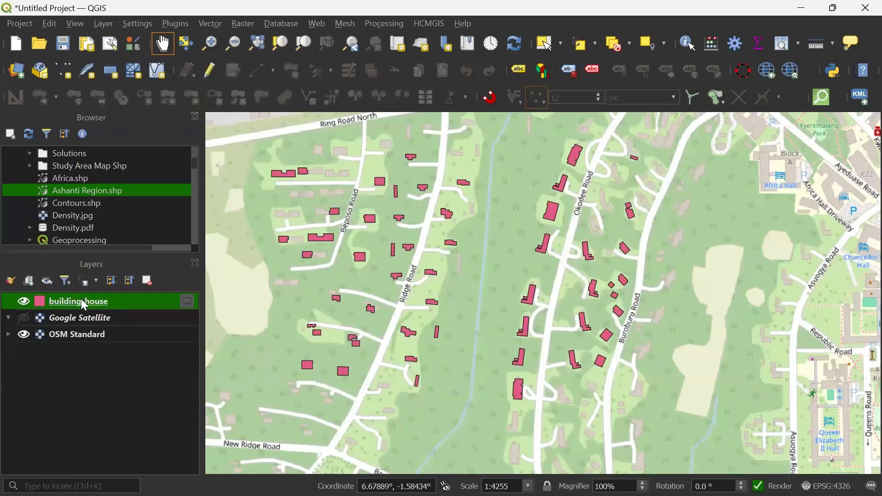
- Set the fill symbol opacity of the building_house layer to 34.6 % and close the layer styling
{"action": "left_click", "coordinate": [10, 281]}
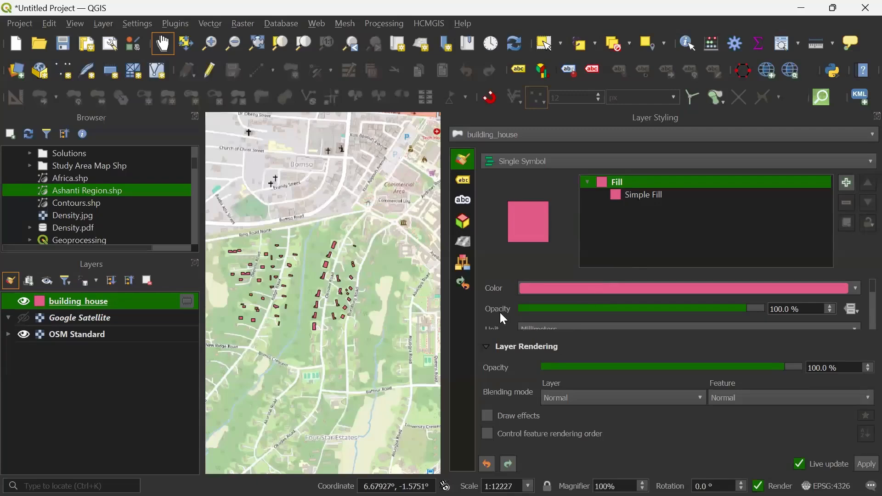
{"action": "scroll", "coordinate": [497, 312], "scroll_direction": "down", "scroll_amount": 1}
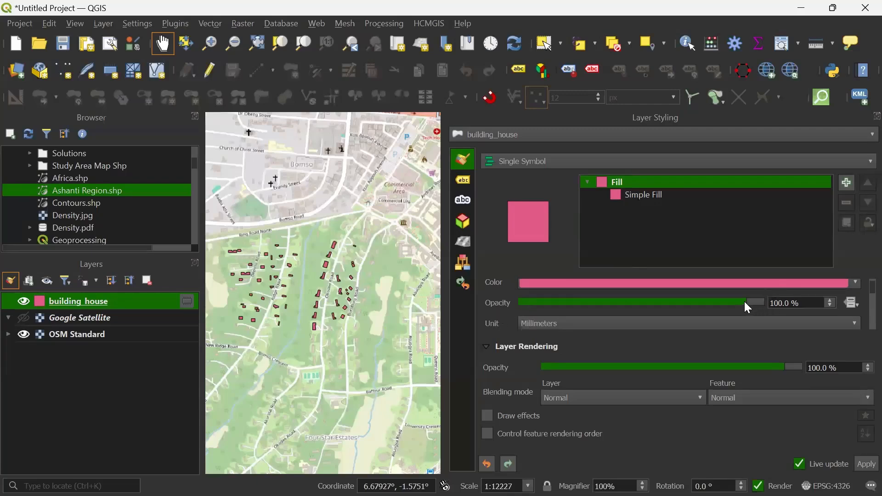
{"action": "mouse_move", "coordinate": [747, 306]}
{"action": "left_mouse_down"}
{"action": "mouse_move", "coordinate": [730, 305]}
{"action": "mouse_move", "coordinate": [745, 303]}
{"action": "left_mouse_up"}
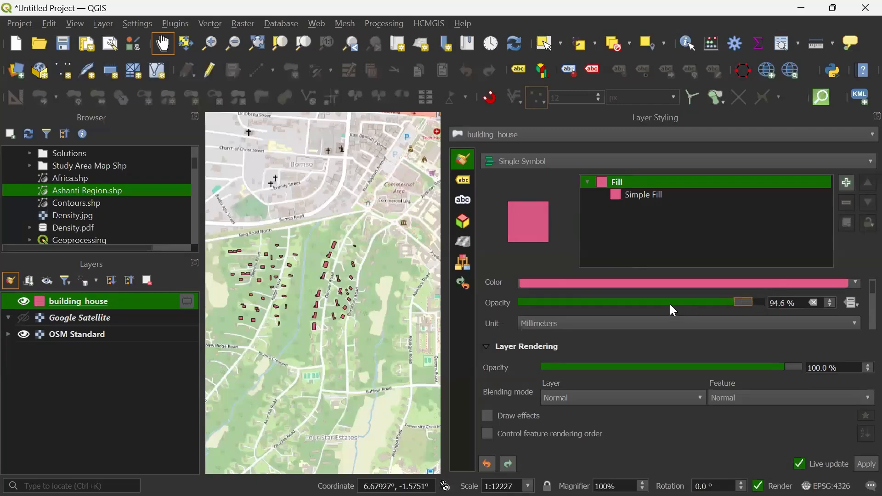
{"action": "left_click", "coordinate": [611, 305]}
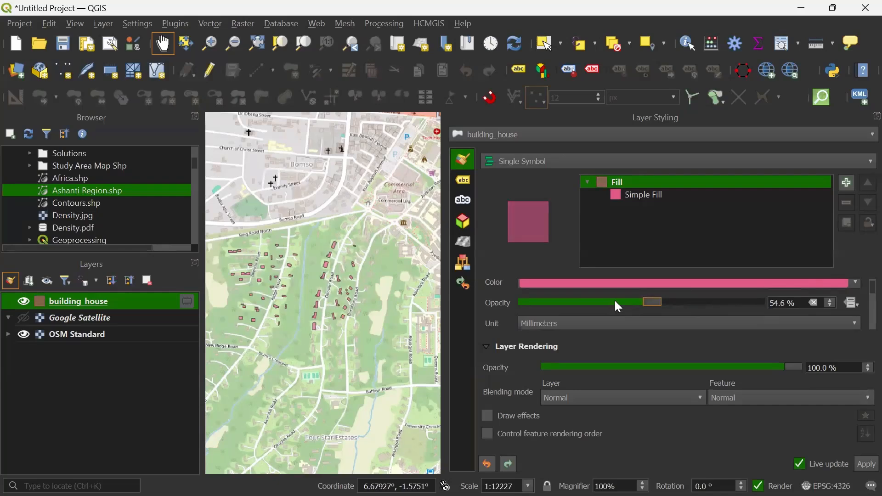
{"action": "left_click", "coordinate": [616, 302]}
{"action": "left_click", "coordinate": [572, 304]}
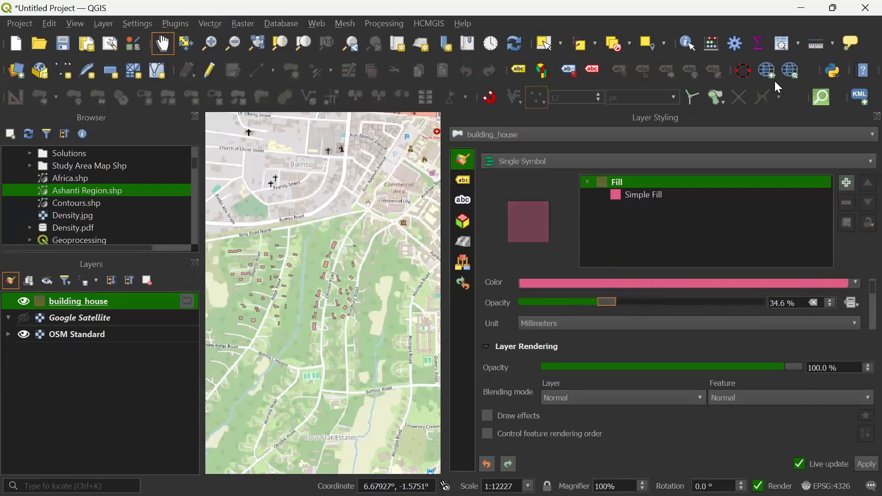
{"action": "left_click", "coordinate": [876, 117]}
- Examine how the semi-transparent house polygons line up with the buildings drawn on the OSM Standard basemap
{"action": "scroll", "coordinate": [304, 301], "scroll_direction": "up", "scroll_amount": 2}
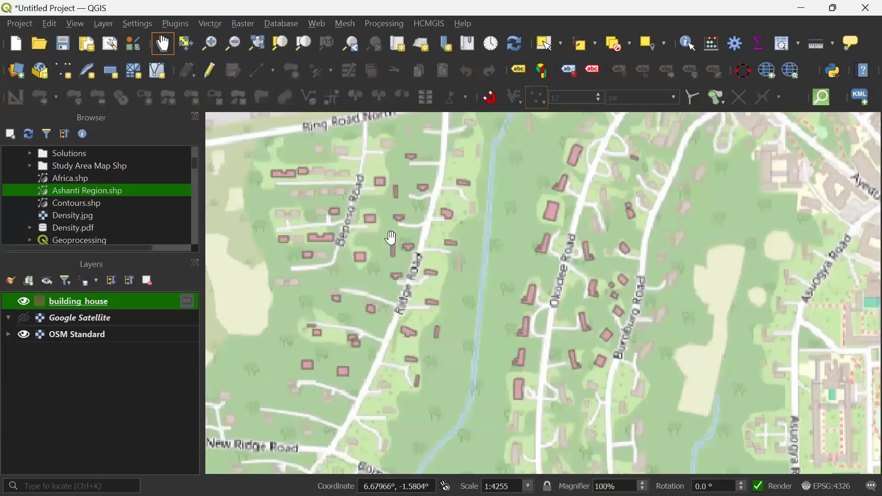
{"action": "scroll", "coordinate": [359, 242], "scroll_direction": "up", "scroll_amount": 2}
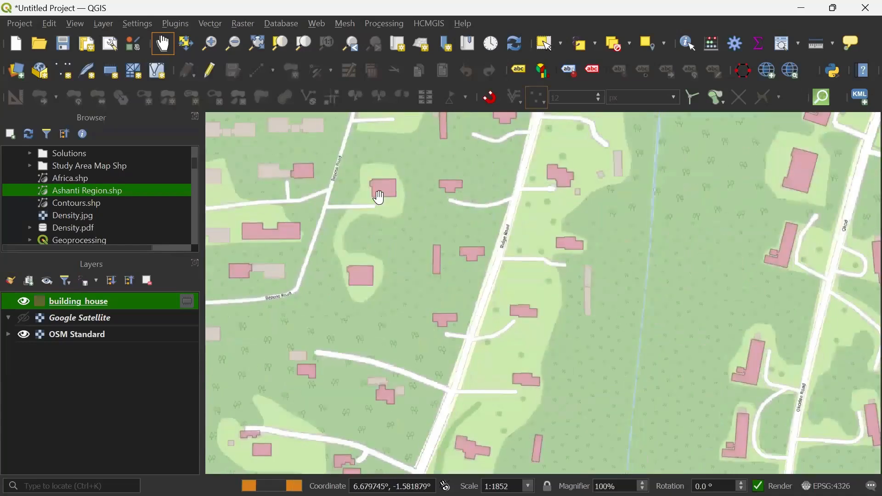
{"action": "left_click_drag", "start_coordinate": [403, 266], "coordinate": [473, 261]}
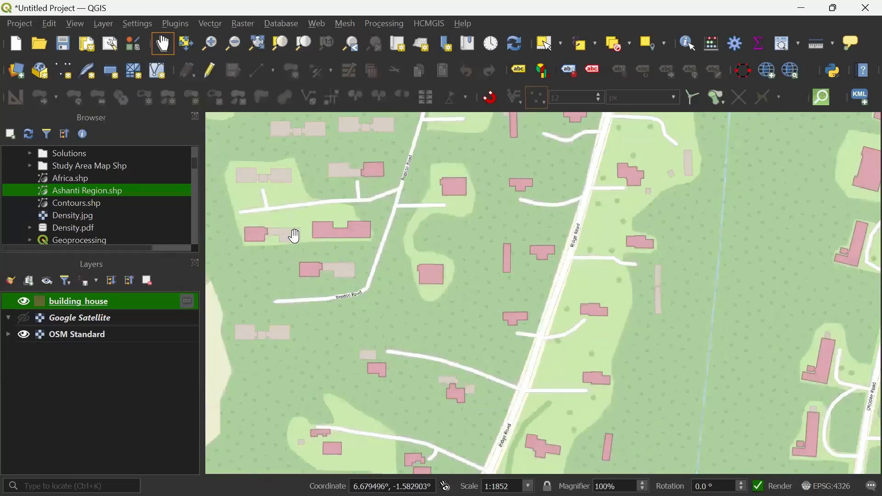
{"action": "scroll", "coordinate": [494, 254], "scroll_direction": "down", "scroll_amount": 1}
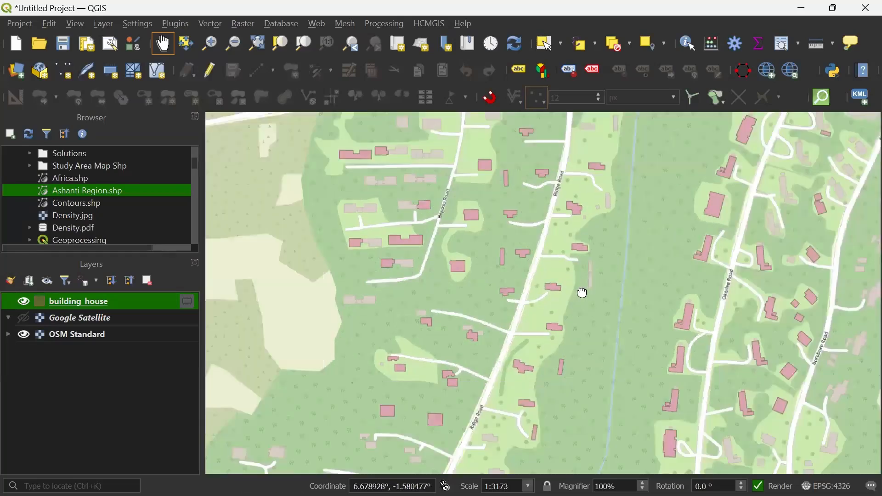
{"action": "left_click_drag", "start_coordinate": [580, 291], "coordinate": [439, 305]}
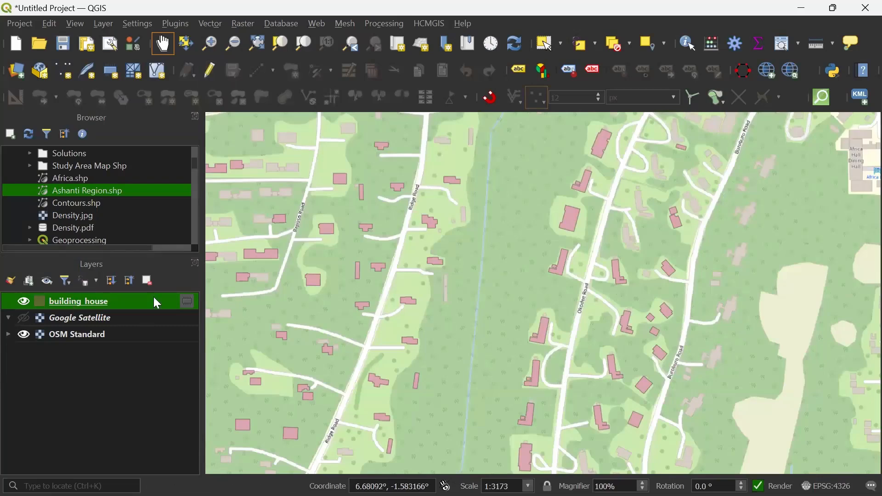
{"action": "left_click_drag", "start_coordinate": [553, 301], "coordinate": [616, 296]}
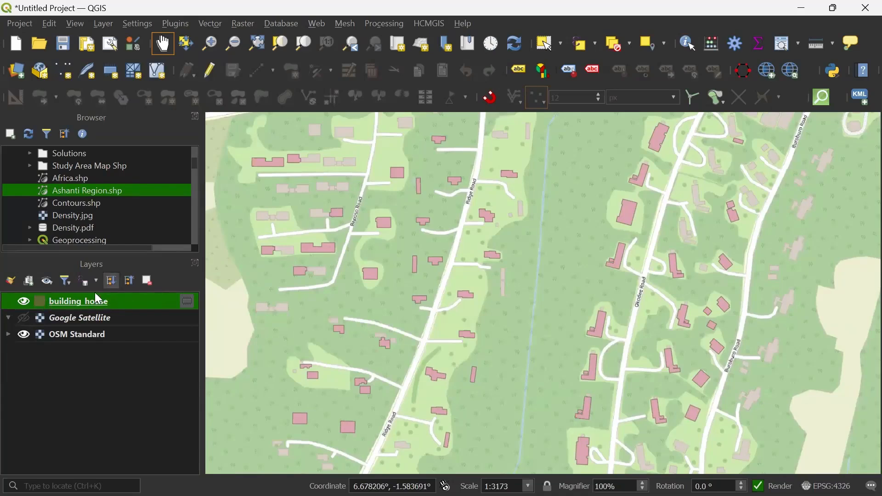
- Open the attribute table of the building_house layer, look through its records, and close the table
{"action": "right_click", "coordinate": [79, 312]}
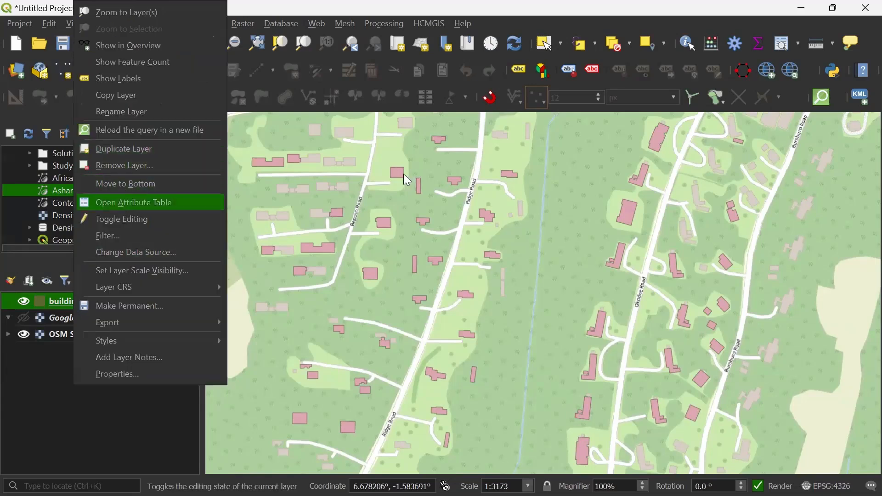
{"action": "left_click", "coordinate": [115, 204]}
{"action": "scroll", "coordinate": [433, 367], "scroll_direction": "down", "scroll_amount": 1}
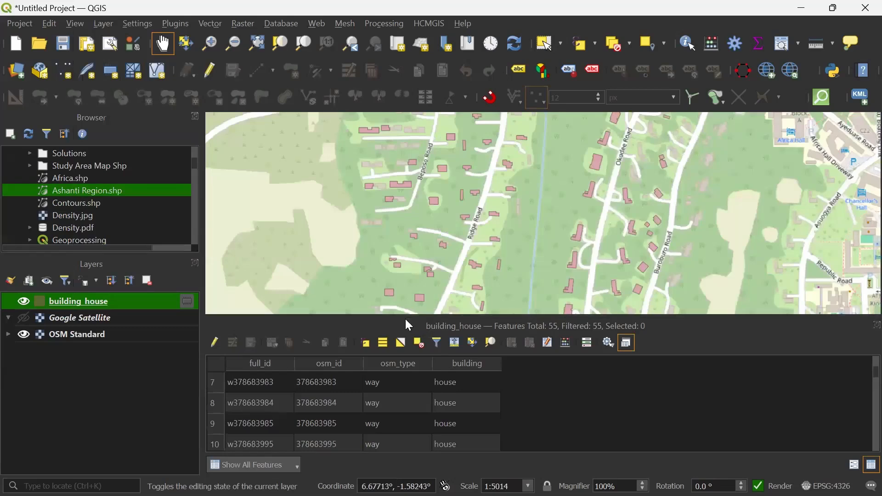
{"action": "left_click_drag", "start_coordinate": [404, 318], "coordinate": [404, 259]}
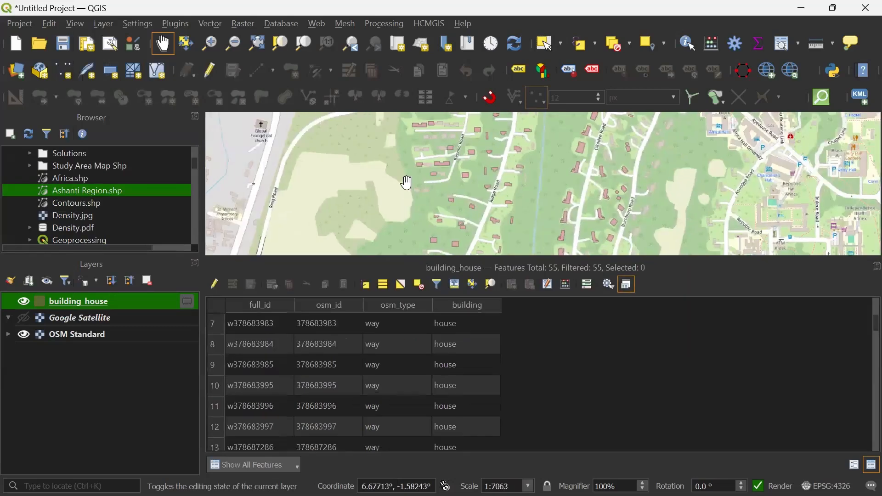
{"action": "scroll", "coordinate": [259, 375], "scroll_direction": "down", "scroll_amount": 2}
{"action": "scroll", "coordinate": [259, 376], "scroll_direction": "up", "scroll_amount": 4}
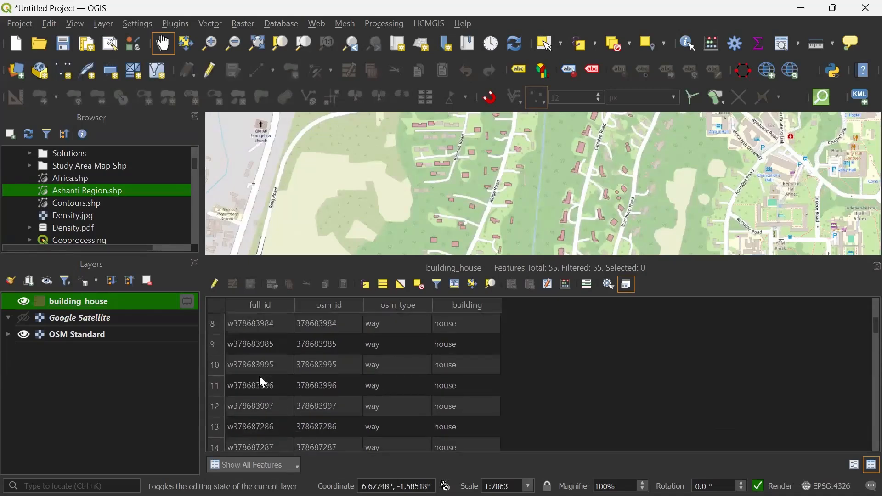
{"action": "scroll", "coordinate": [274, 414], "scroll_direction": "down", "scroll_amount": 2}
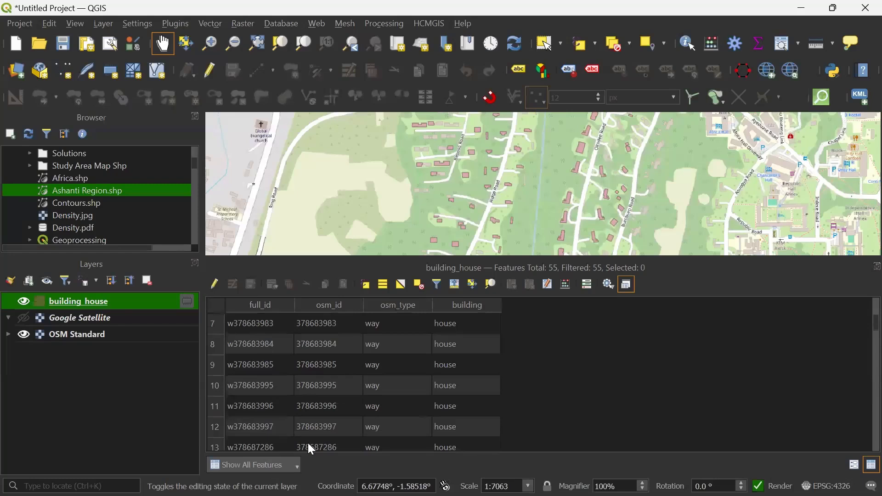
{"action": "scroll", "coordinate": [310, 447], "scroll_direction": "down", "scroll_amount": 2}
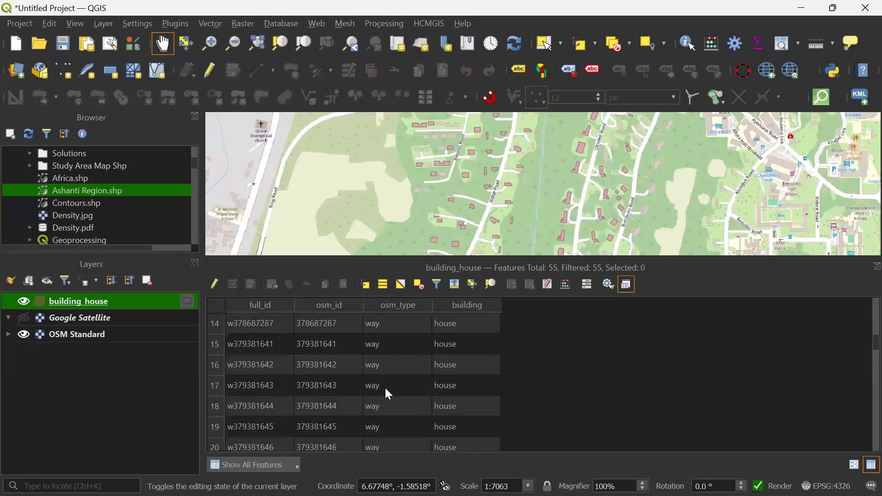
{"action": "scroll", "coordinate": [384, 387], "scroll_direction": "down", "scroll_amount": 10}
{"action": "scroll", "coordinate": [473, 398], "scroll_direction": "down", "scroll_amount": 1}
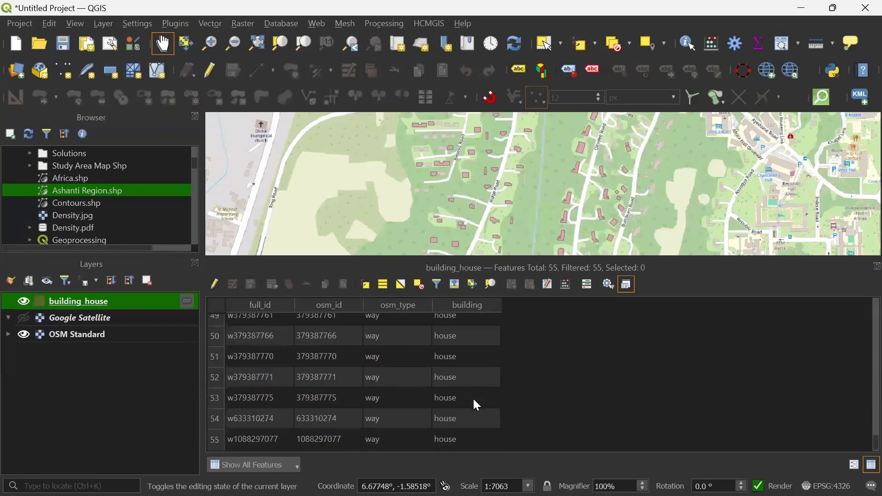
{"action": "scroll", "coordinate": [473, 399], "scroll_direction": "up", "scroll_amount": 15}
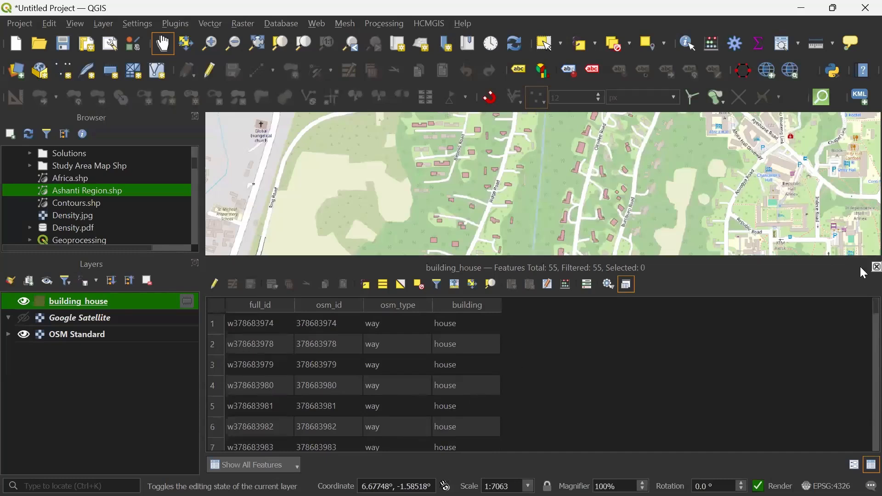
{"action": "left_click", "coordinate": [876, 267]}
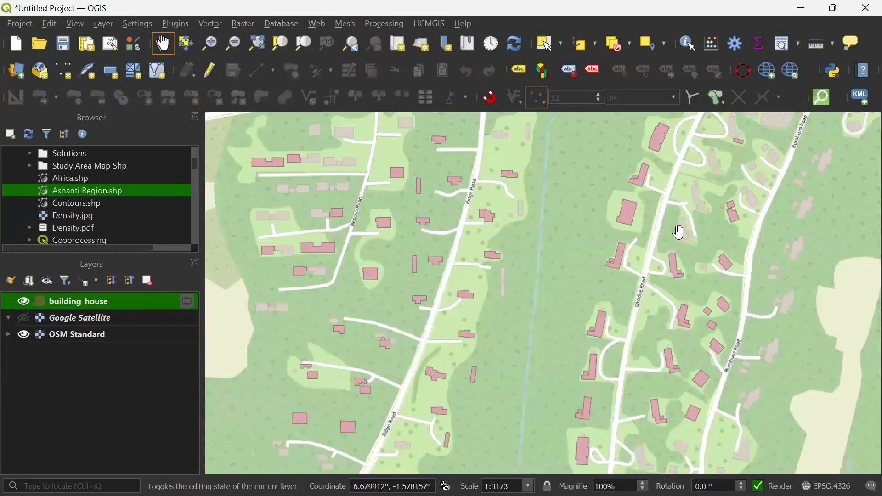
- Open the save settings for making the temporary building_house layer permanent, and close them without saving
{"action": "left_click_drag", "start_coordinate": [640, 197], "coordinate": [677, 254]}
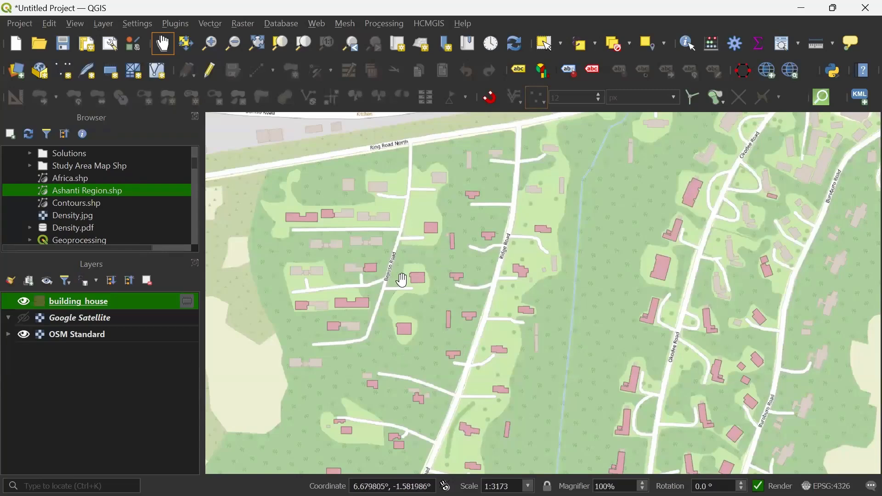
{"action": "scroll", "coordinate": [402, 280], "scroll_direction": "down", "scroll_amount": 1}
{"action": "scroll", "coordinate": [402, 280], "scroll_direction": "up", "scroll_amount": 1}
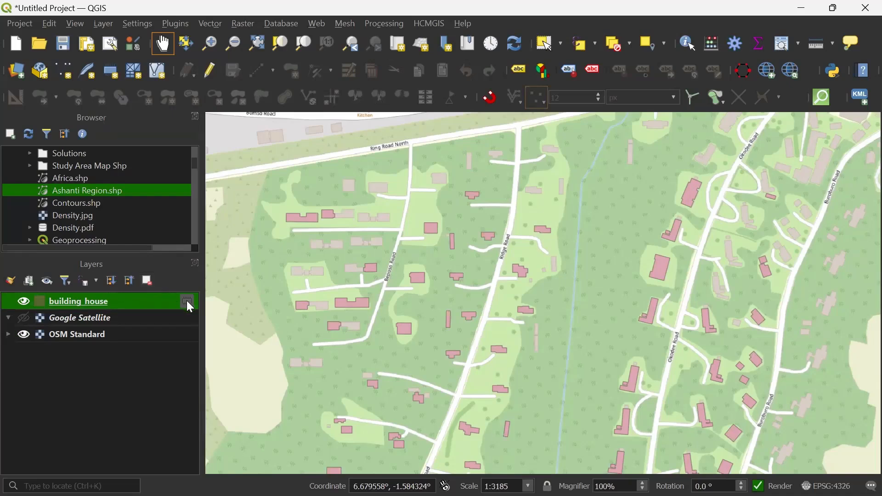
{"action": "mouse_move", "coordinate": [186, 303]}
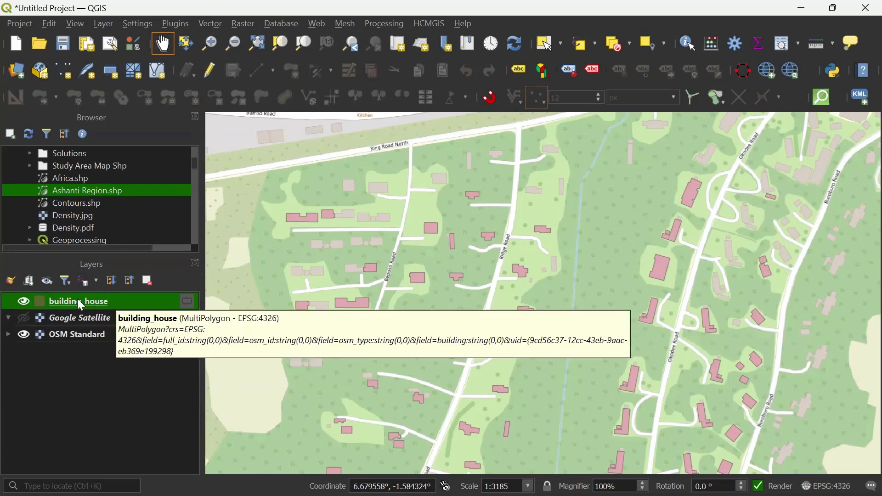
{"action": "right_click", "coordinate": [96, 305]}
{"action": "mouse_move", "coordinate": [96, 290]}
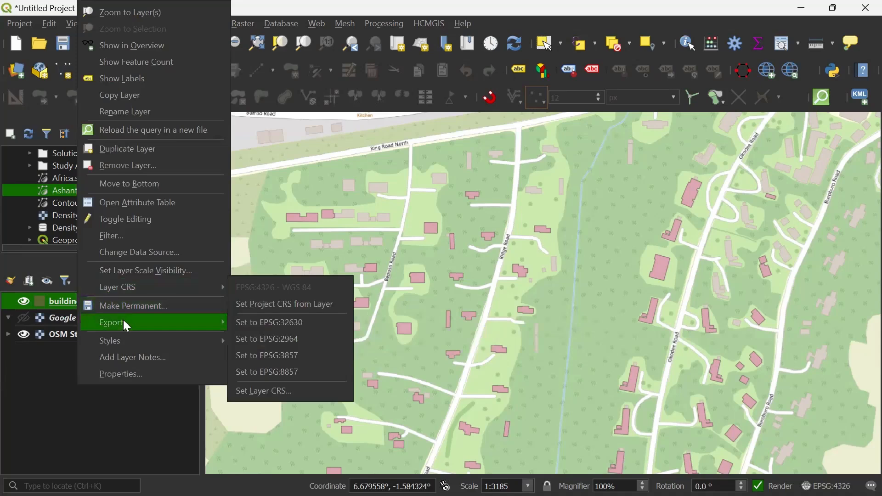
{"action": "left_click", "coordinate": [58, 301]}
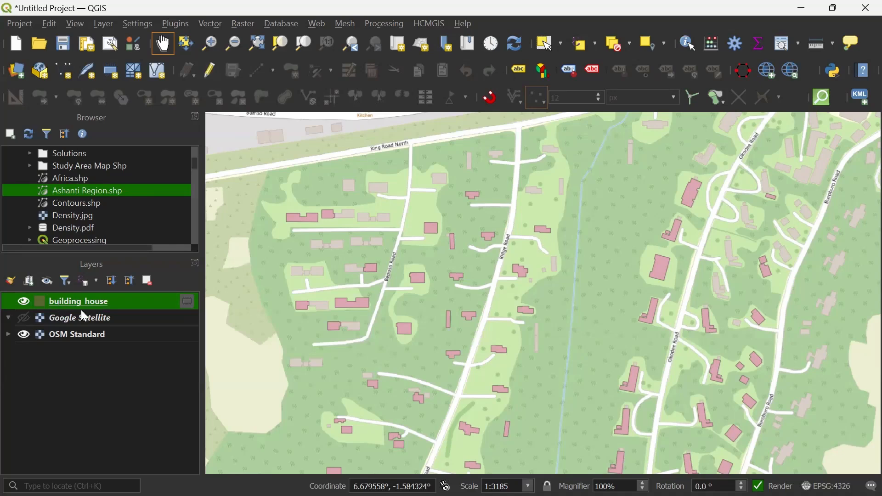
{"action": "right_click", "coordinate": [112, 300]}
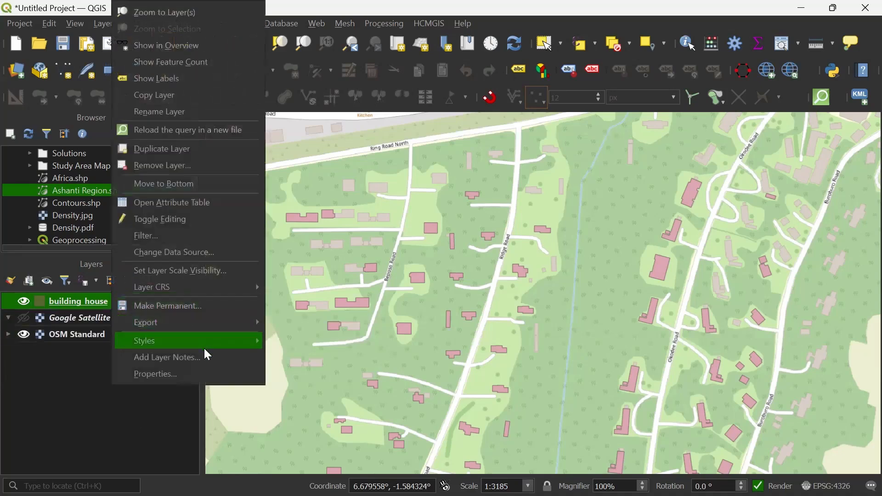
{"action": "left_click", "coordinate": [149, 307]}
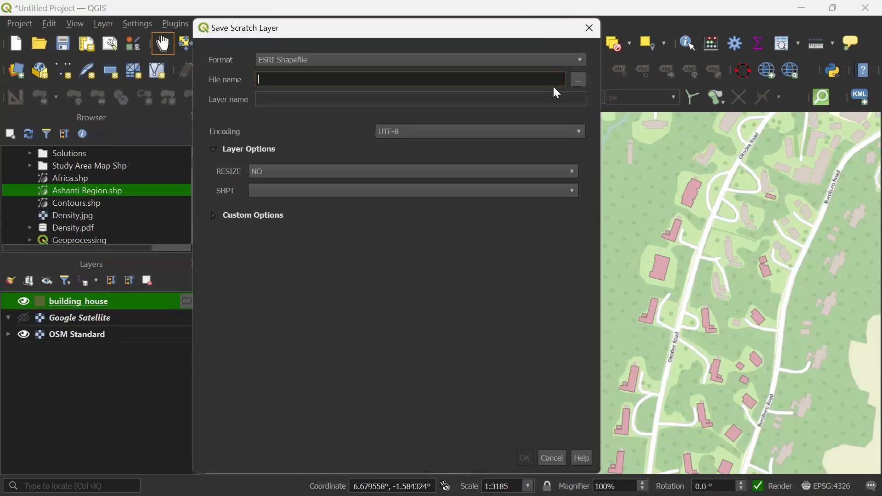
{"action": "left_click", "coordinate": [590, 28]}
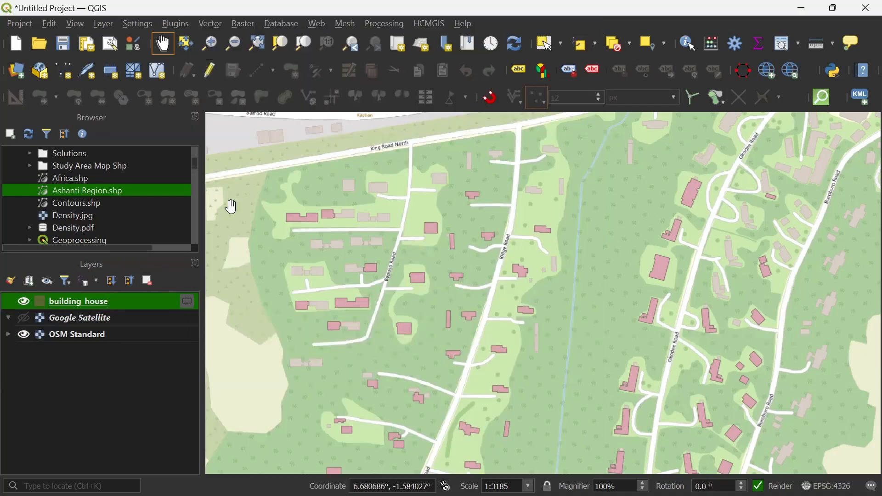
- Remove the building_house, Google Satellite and OSM Standard layers from the project
{"action": "left_click", "coordinate": [77, 335]}
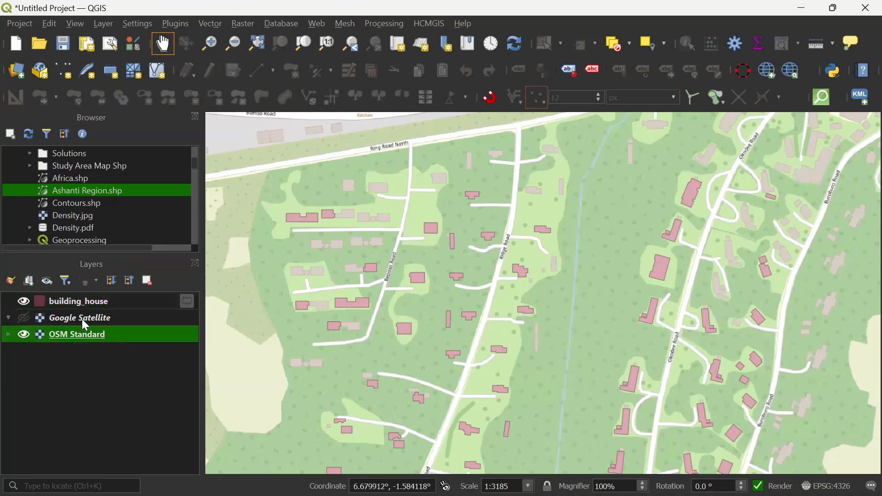
{"action": "left_click", "coordinate": [88, 303]}
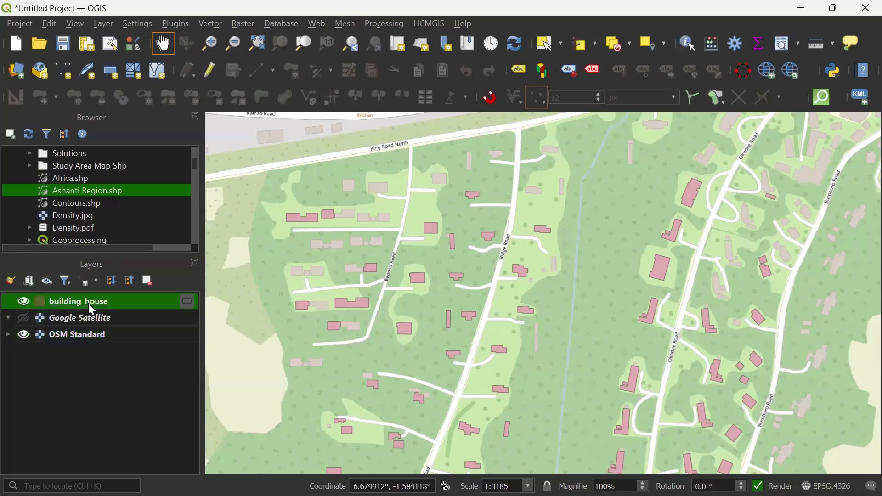
{"action": "left_click", "coordinate": [85, 331], "text": "shift"}
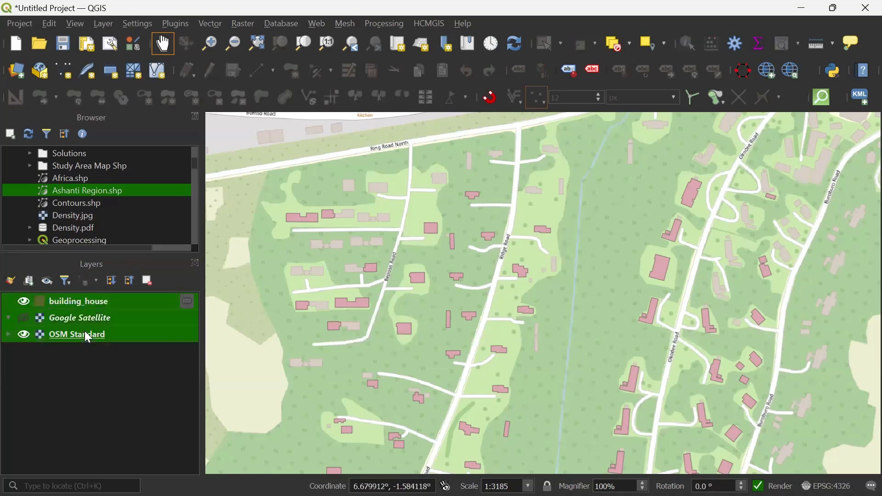
{"action": "left_click", "coordinate": [147, 279]}
{"action": "left_click", "coordinate": [473, 276]}
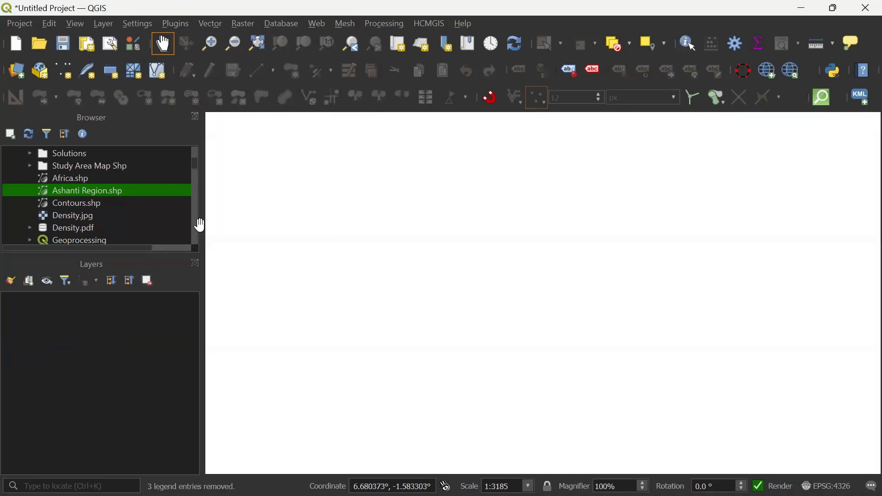
- Enlarge the browser area and add the OpenStreetMap basemap from the XYZ Tiles to the map
{"action": "scroll", "coordinate": [164, 230], "scroll_direction": "down", "scroll_amount": 5}
{"action": "scroll", "coordinate": [163, 227], "scroll_direction": "up", "scroll_amount": 3}
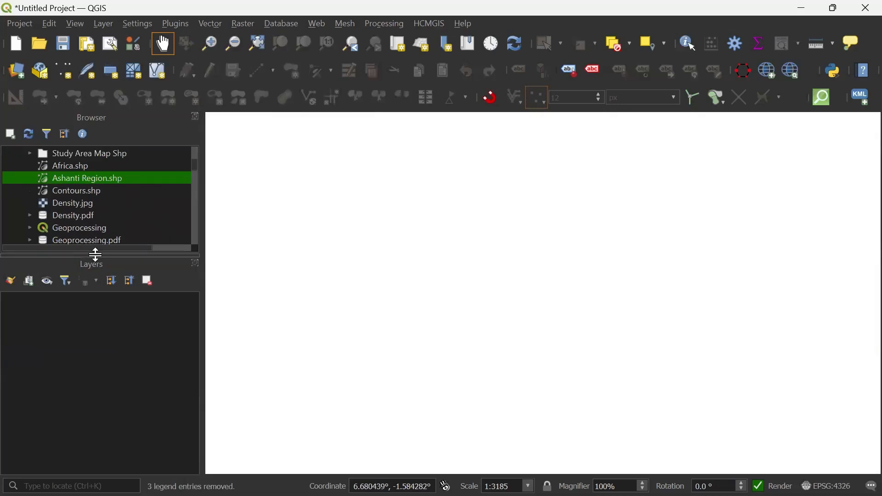
{"action": "left_click_drag", "start_coordinate": [94, 255], "coordinate": [100, 359]}
{"action": "scroll", "coordinate": [98, 269], "scroll_direction": "up", "scroll_amount": 10}
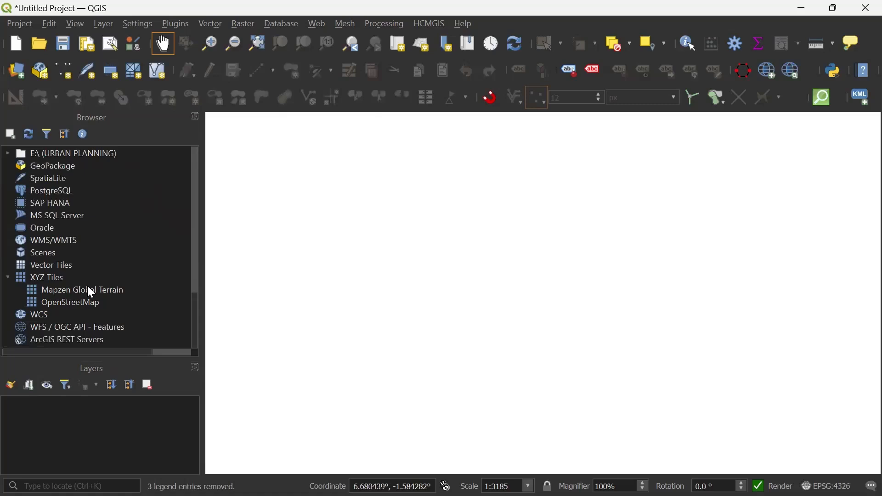
{"action": "left_click", "coordinate": [33, 301]}
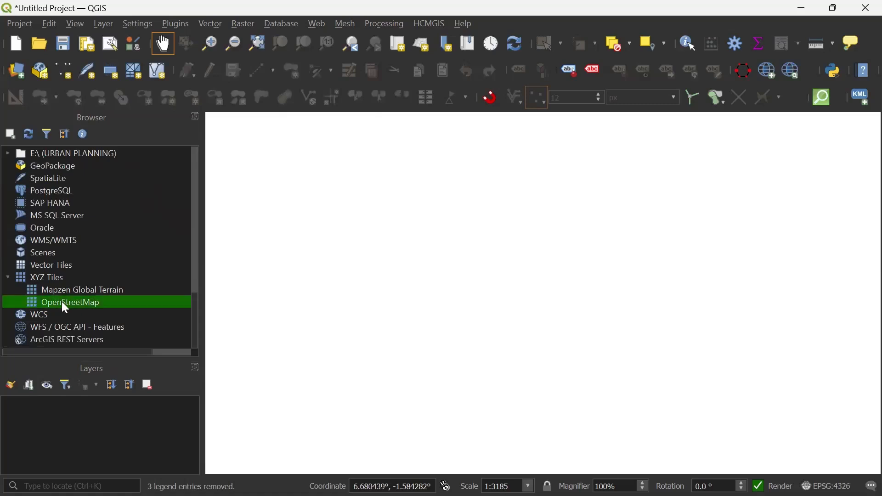
{"action": "left_click_drag", "start_coordinate": [61, 302], "coordinate": [439, 358]}
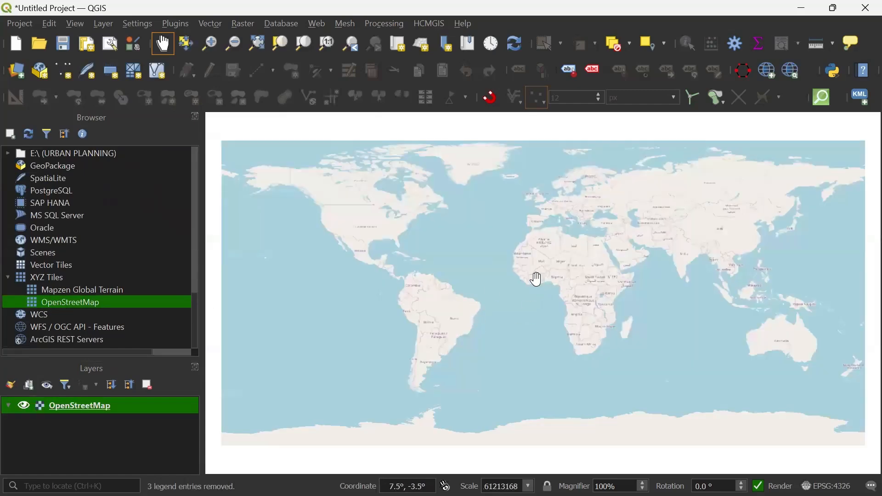
{"action": "scroll", "coordinate": [537, 279], "scroll_direction": "up", "scroll_amount": 3}
{"action": "scroll", "coordinate": [537, 279], "scroll_direction": "up", "scroll_amount": 3}
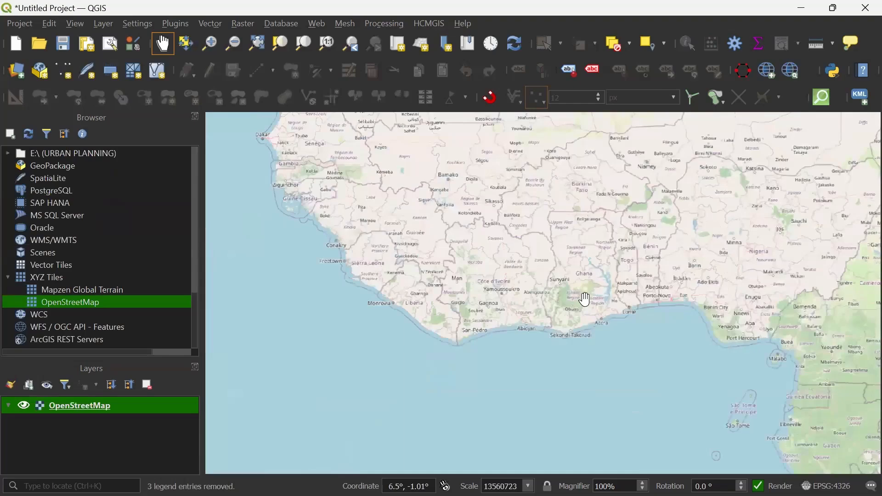
{"action": "scroll", "coordinate": [583, 297], "scroll_direction": "up", "scroll_amount": 1}
{"action": "scroll", "coordinate": [584, 299], "scroll_direction": "up", "scroll_amount": 2}
{"action": "scroll", "coordinate": [483, 257], "scroll_direction": "down", "scroll_amount": 3}
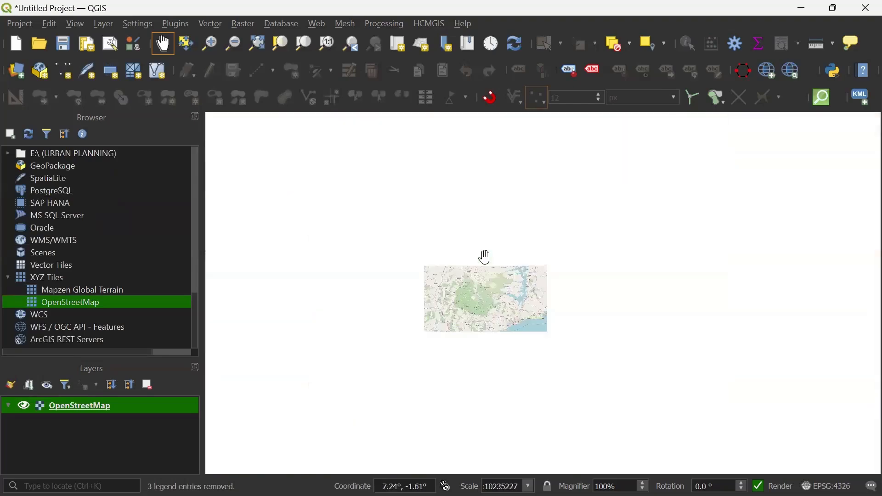
{"action": "scroll", "coordinate": [473, 214], "scroll_direction": "up", "scroll_amount": 2}
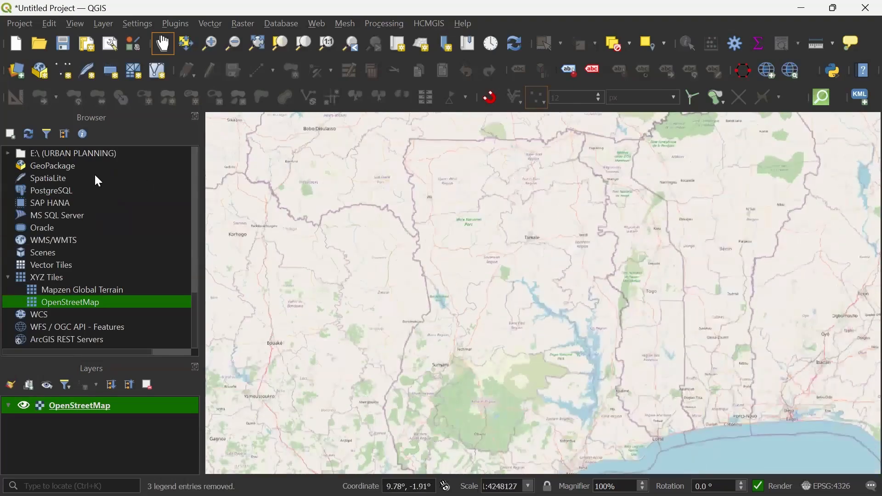
- Add Ghana_Districts.shp from the Training Data folder to the map above the OpenStreetMap basemap
{"action": "scroll", "coordinate": [95, 174], "scroll_direction": "down", "scroll_amount": 5}
{"action": "scroll", "coordinate": [96, 179], "scroll_direction": "up", "scroll_amount": 2}
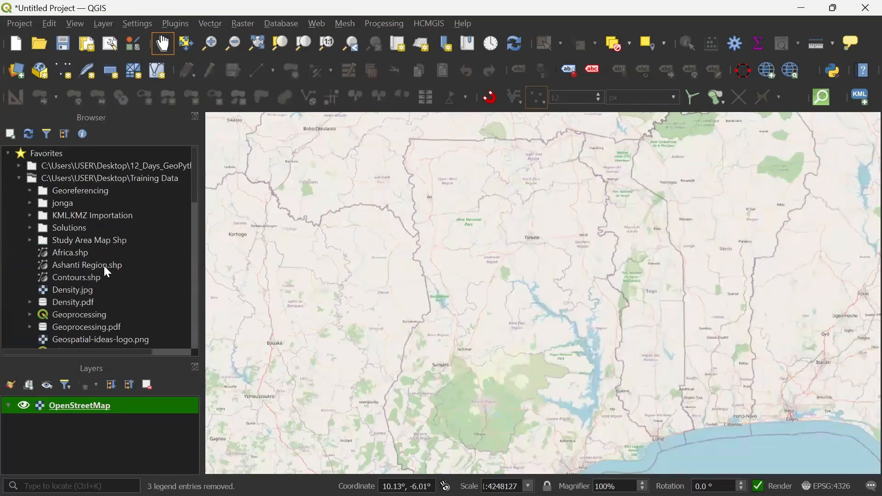
{"action": "scroll", "coordinate": [105, 267], "scroll_direction": "down", "scroll_amount": 6}
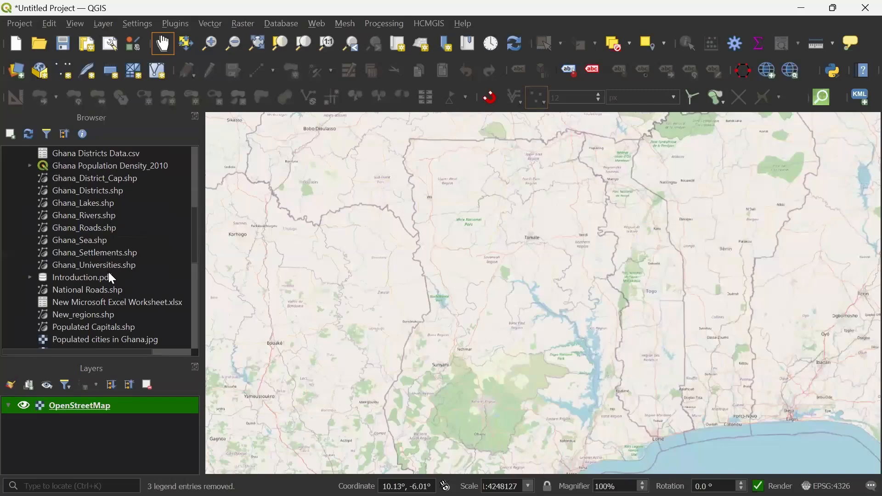
{"action": "scroll", "coordinate": [111, 278], "scroll_direction": "down", "scroll_amount": 1}
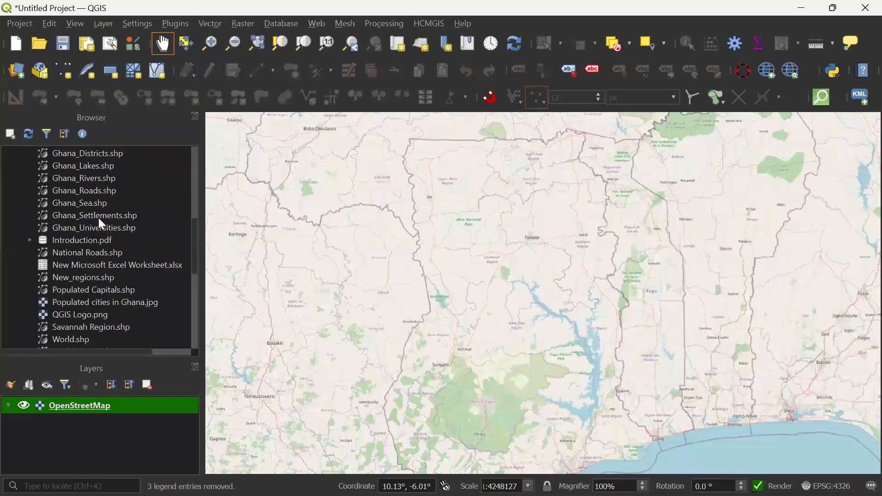
{"action": "scroll", "coordinate": [99, 220], "scroll_direction": "up", "scroll_amount": 2}
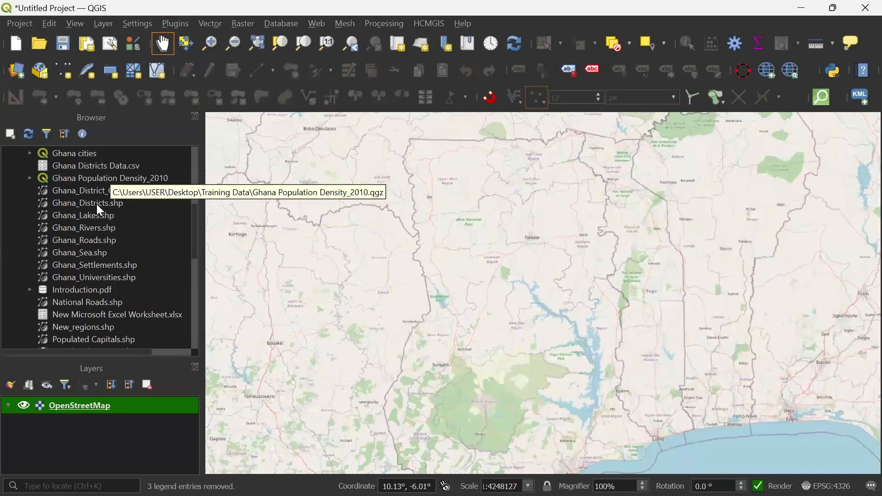
{"action": "left_click_drag", "start_coordinate": [519, 285], "coordinate": [517, 217]}
{"action": "scroll", "coordinate": [517, 216], "scroll_direction": "down", "scroll_amount": 1}
{"action": "scroll", "coordinate": [516, 216], "scroll_direction": "down", "scroll_amount": 1}
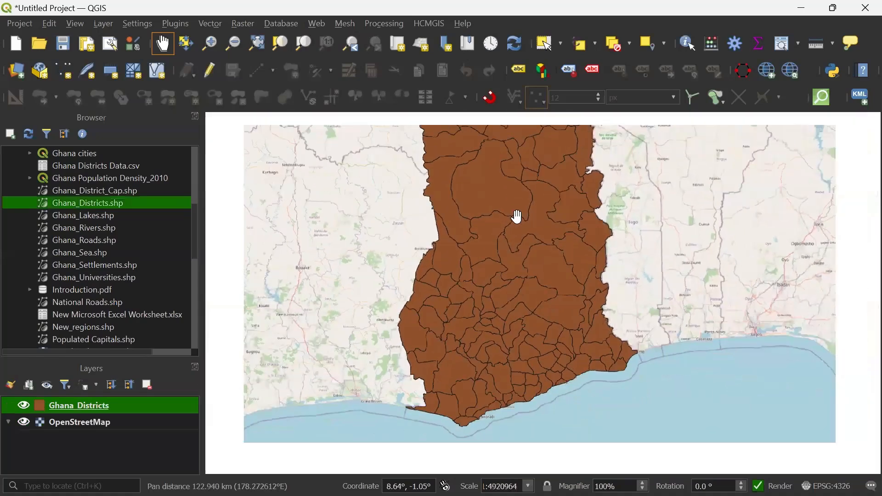
{"action": "scroll", "coordinate": [516, 220], "scroll_direction": "up", "scroll_amount": 4}
{"action": "scroll", "coordinate": [506, 262], "scroll_direction": "down", "scroll_amount": 8}
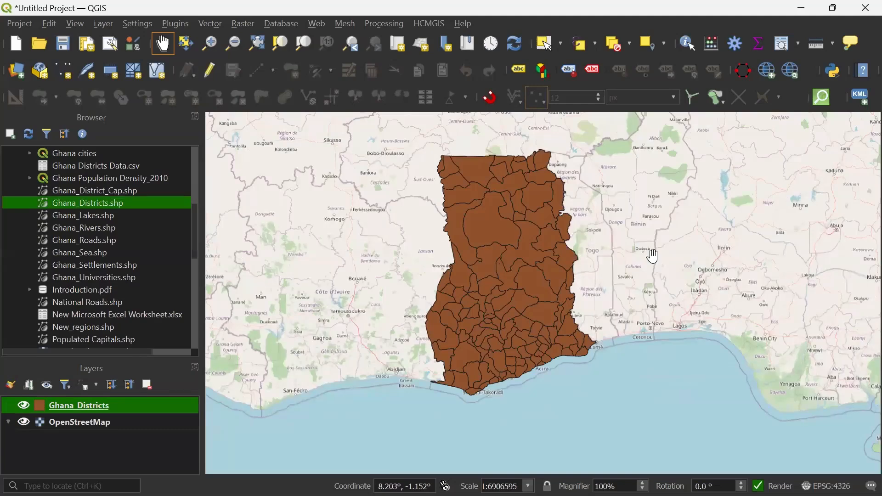
{"action": "scroll", "coordinate": [517, 330], "scroll_direction": "up", "scroll_amount": 1}
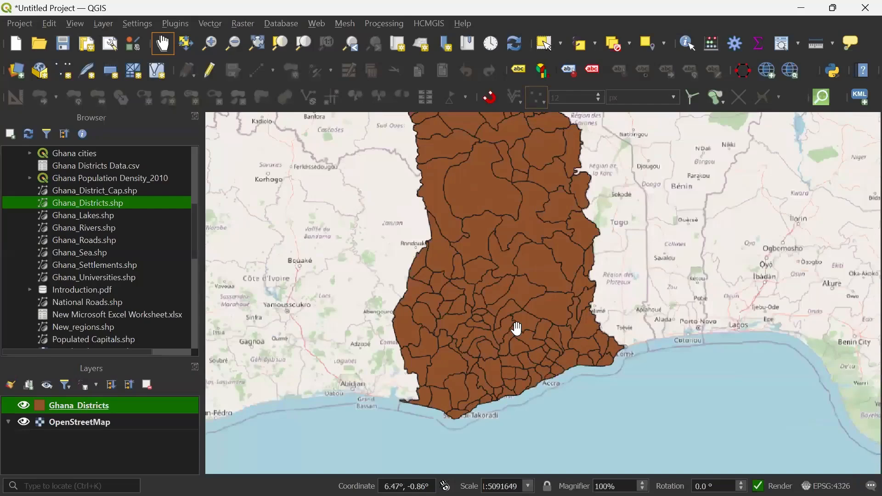
{"action": "scroll", "coordinate": [517, 329], "scroll_direction": "down", "scroll_amount": 1}
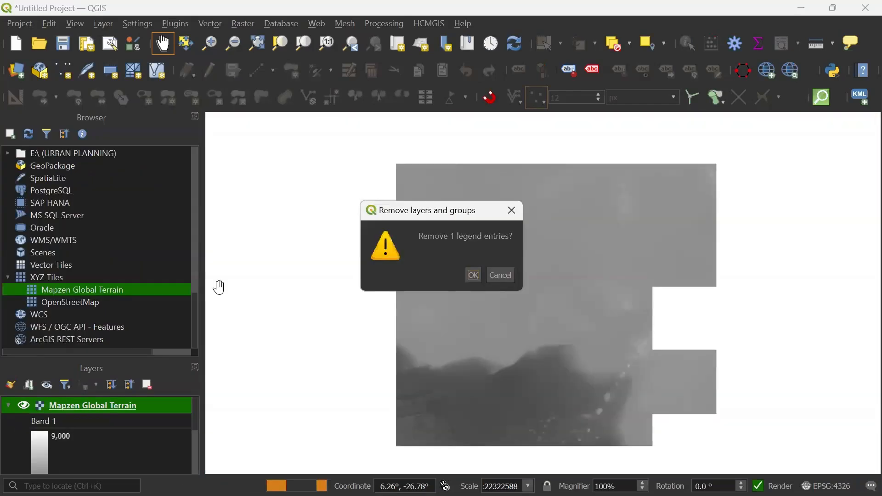
- Remove the Mapzen Global Terrain layer and add the Carto Dark basemap from HCMGIS
{"action": "left_click", "coordinate": [473, 274]}
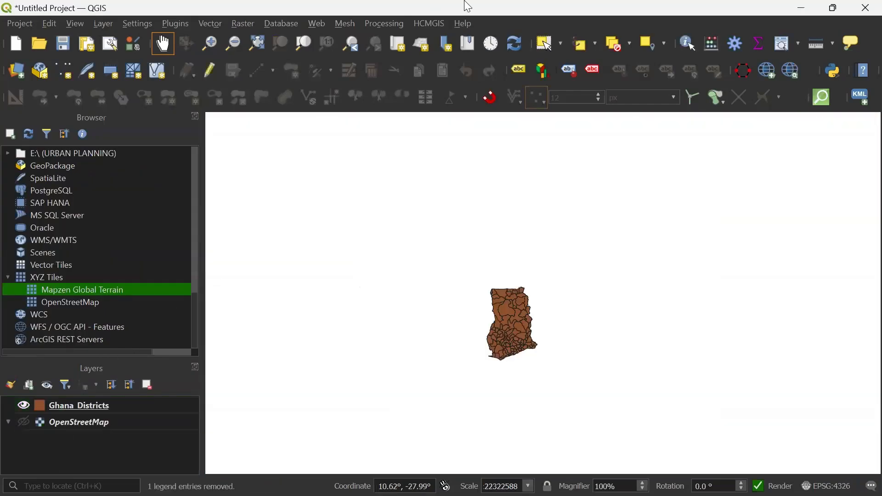
{"action": "left_click", "coordinate": [430, 26]}
{"action": "mouse_move", "coordinate": [436, 41]}
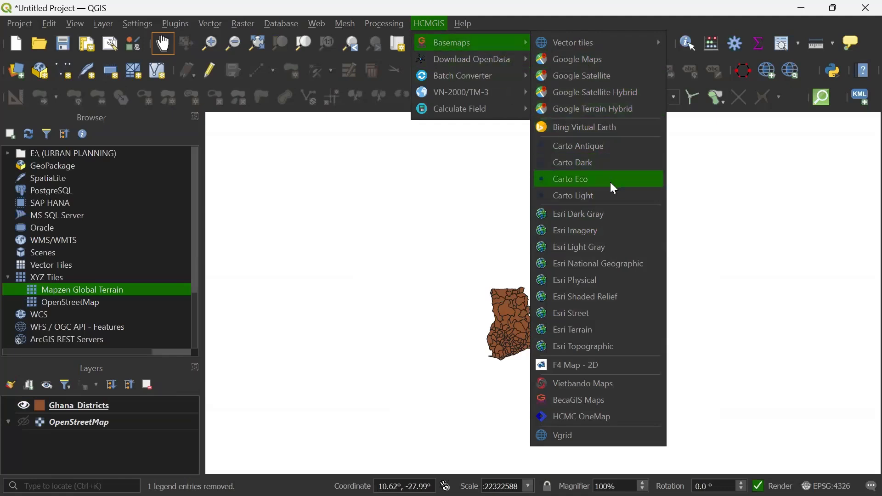
{"action": "left_click", "coordinate": [590, 168]}
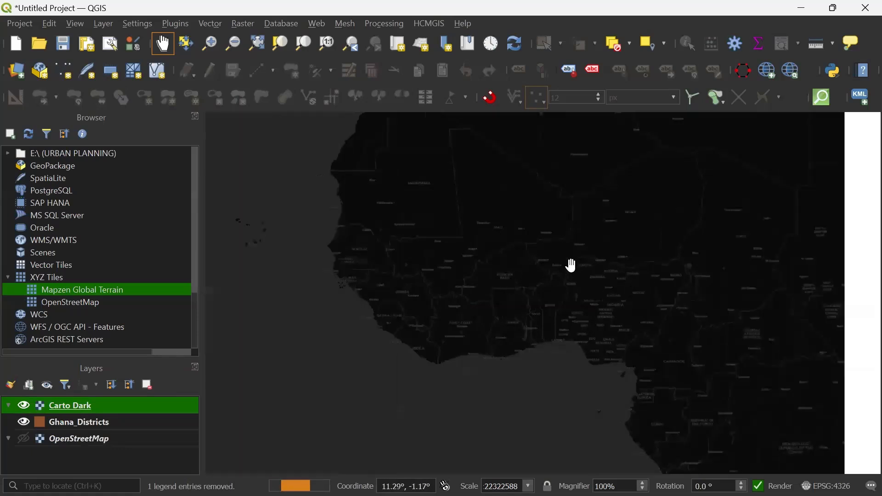
{"action": "left_click_drag", "start_coordinate": [627, 277], "coordinate": [542, 327]}
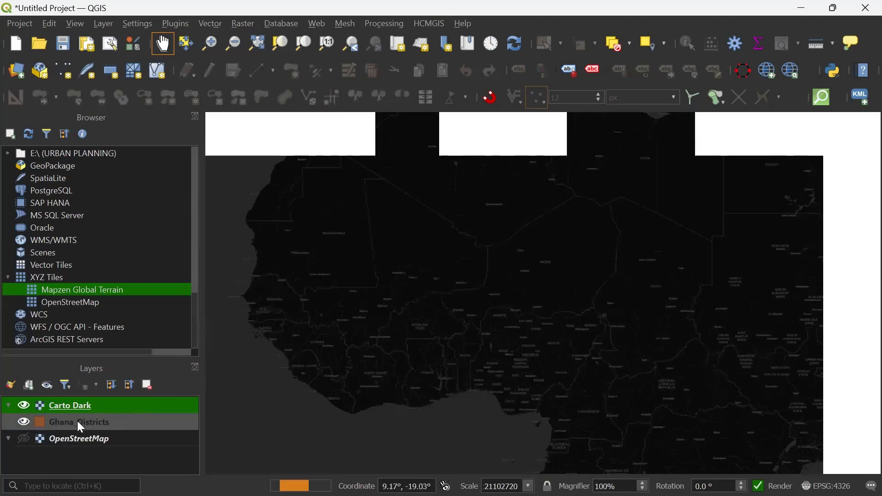
- Reorder the layers so that Carto Dark lies directly below Ghana_Districts
{"action": "left_click_drag", "start_coordinate": [74, 420], "coordinate": [80, 390]}
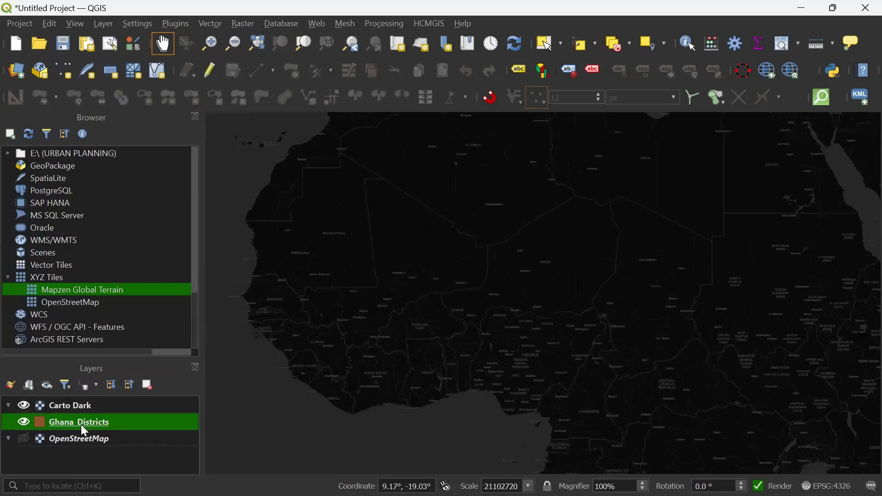
{"action": "left_click", "coordinate": [85, 406]}
{"action": "left_click_drag", "start_coordinate": [83, 404], "coordinate": [81, 425]}
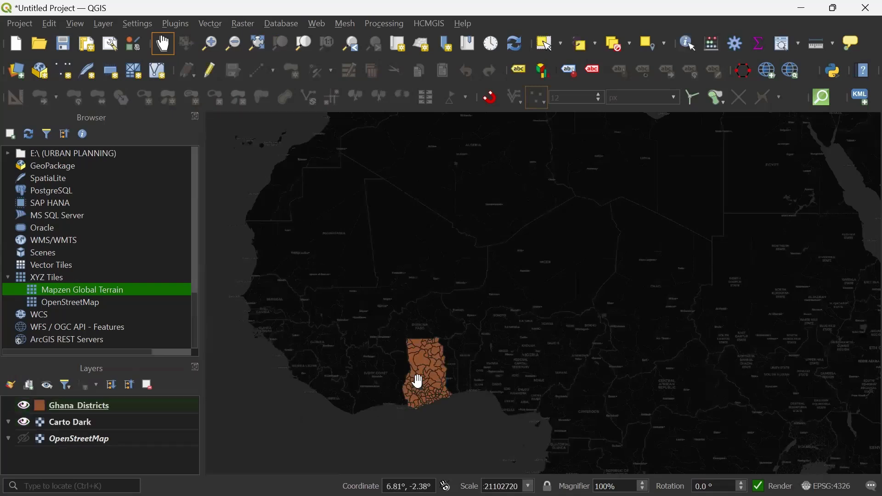
{"action": "left_click_drag", "start_coordinate": [524, 263], "coordinate": [485, 302]}
{"action": "scroll", "coordinate": [486, 301], "scroll_direction": "down", "scroll_amount": 3}
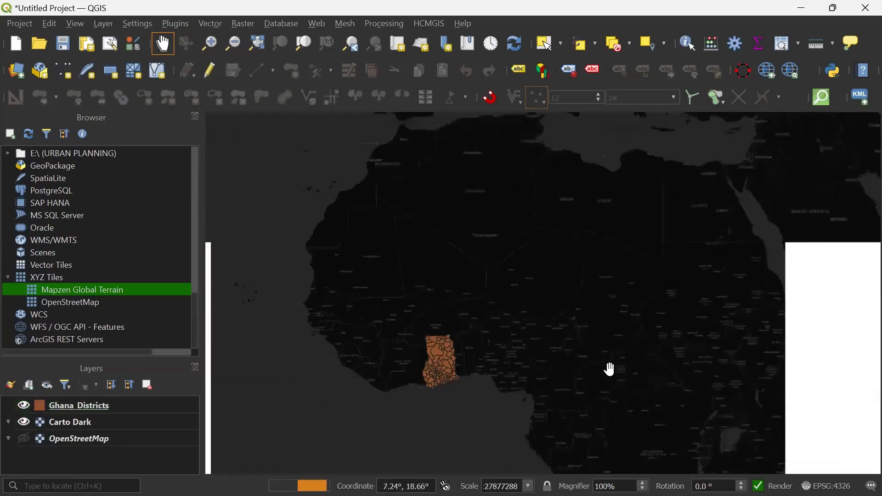
{"action": "left_click_drag", "start_coordinate": [608, 368], "coordinate": [514, 232]}
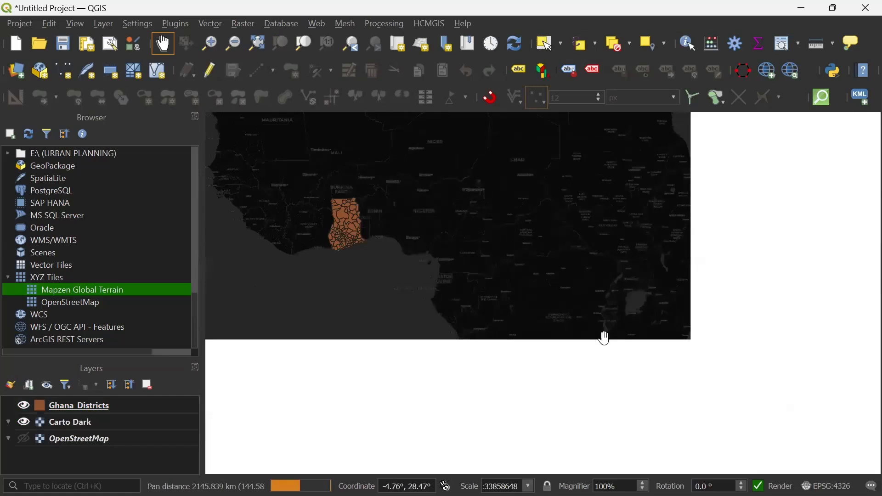
- Remove the Carto Dark layer from the project and look over the HCMGIS basemap list
{"action": "scroll", "coordinate": [606, 341], "scroll_direction": "down", "scroll_amount": 3}
{"action": "scroll", "coordinate": [607, 341], "scroll_direction": "down", "scroll_amount": 1}
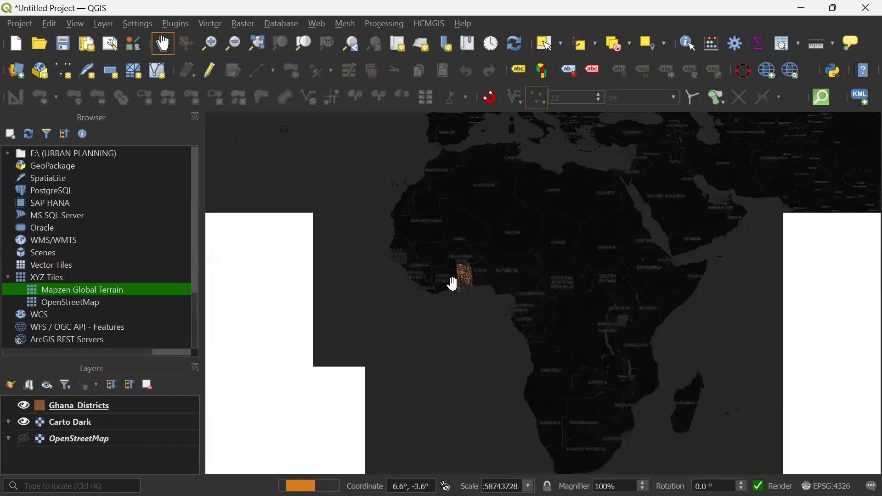
{"action": "scroll", "coordinate": [478, 271], "scroll_direction": "up", "scroll_amount": 3}
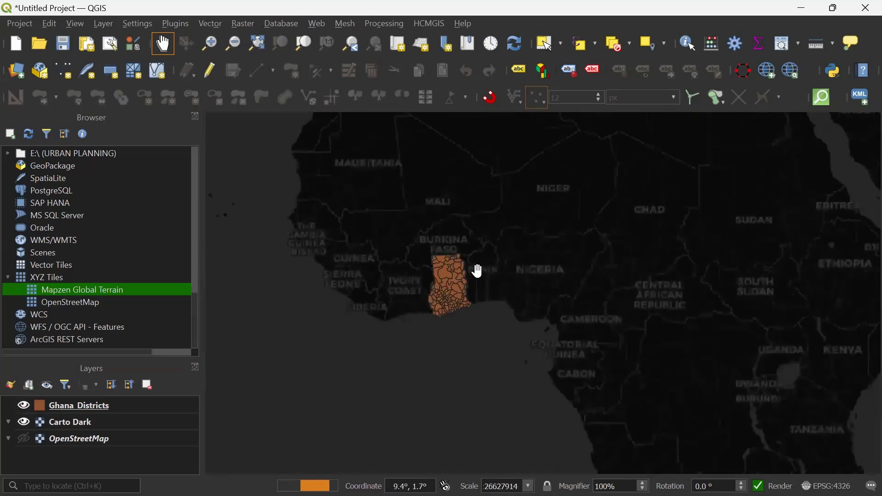
{"action": "scroll", "coordinate": [477, 271], "scroll_direction": "up", "scroll_amount": 1}
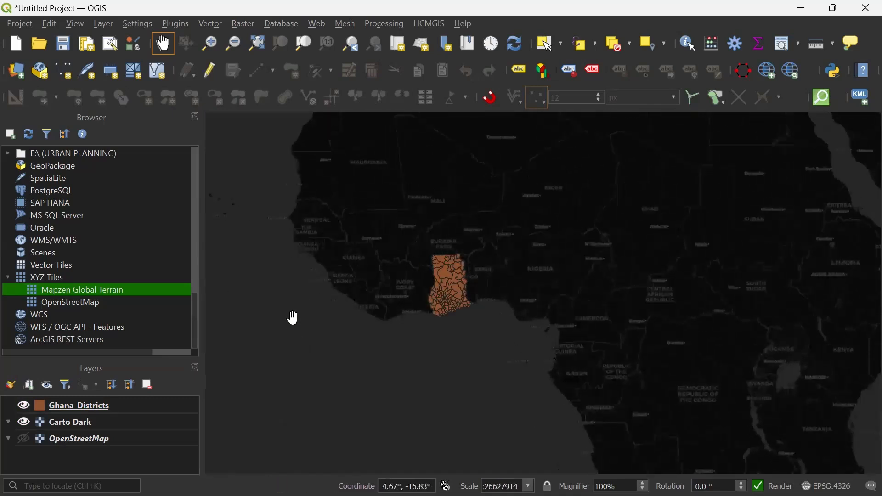
{"action": "left_click", "coordinate": [80, 420]}
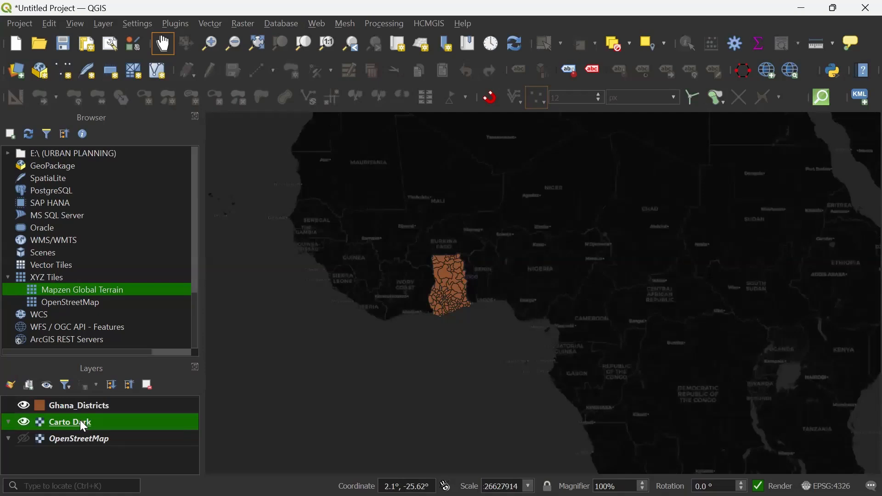
{"action": "left_click", "coordinate": [148, 386]}
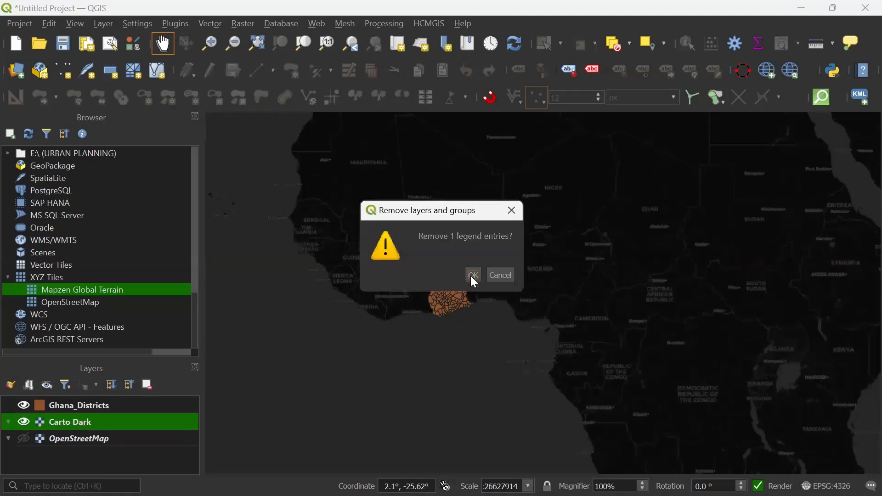
{"action": "left_click", "coordinate": [473, 275]}
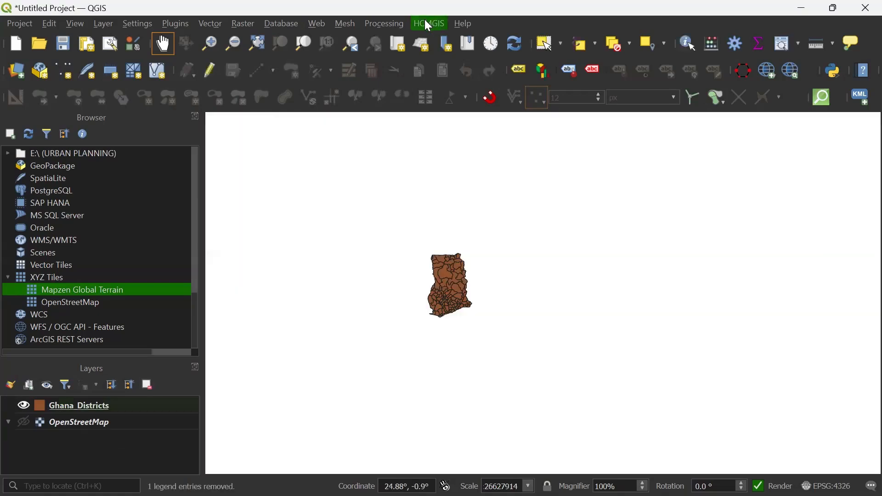
{"action": "left_click", "coordinate": [425, 21]}
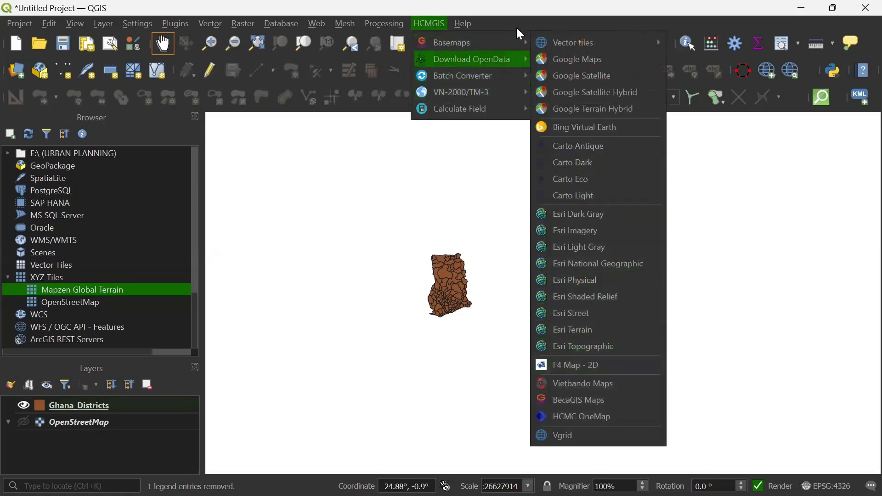
{"action": "left_click", "coordinate": [541, 6]}
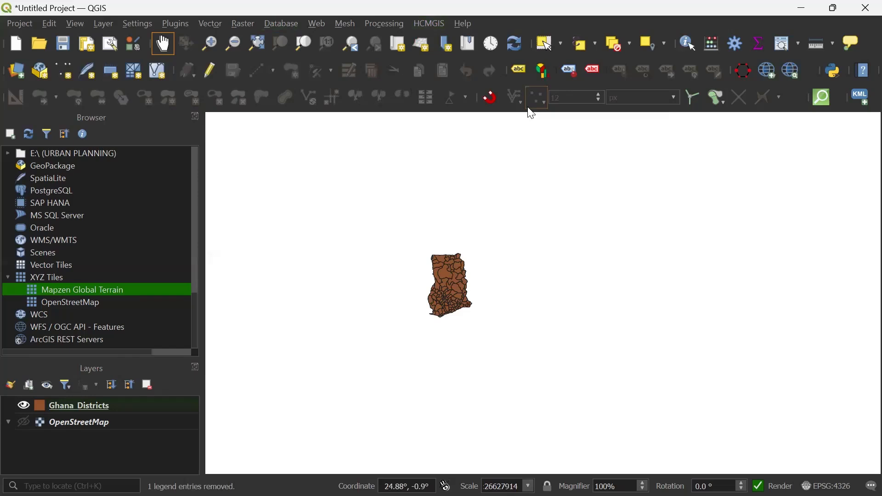
- List all installed plugins in the plugin manager by clearing the "quickmap" search filter
{"action": "left_click", "coordinate": [178, 25]}
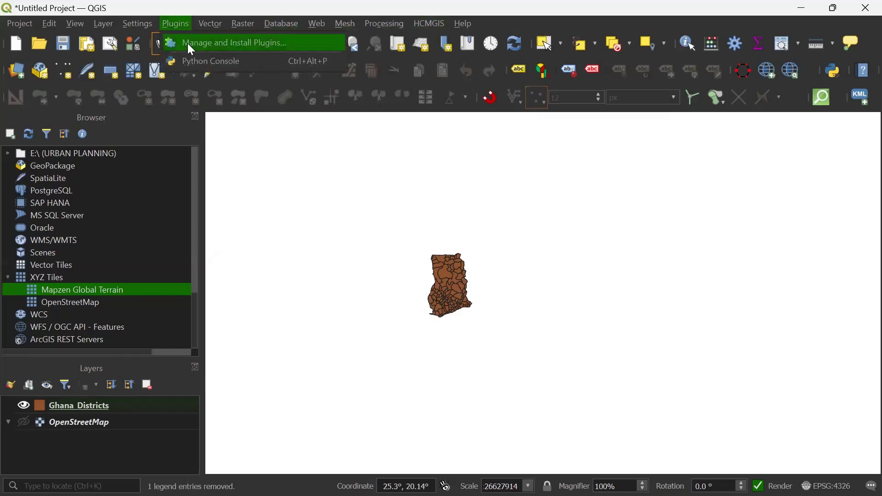
{"action": "left_click", "coordinate": [188, 44]}
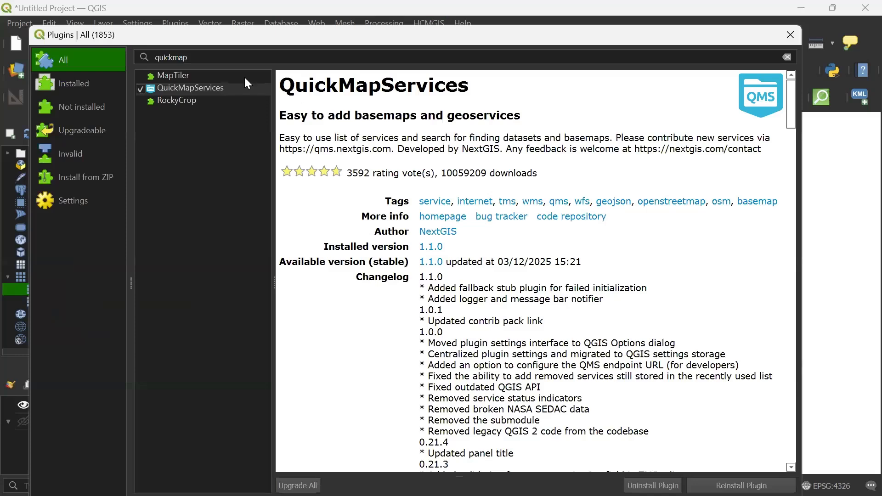
{"action": "left_click", "coordinate": [99, 92]}
{"action": "left_click", "coordinate": [74, 60]}
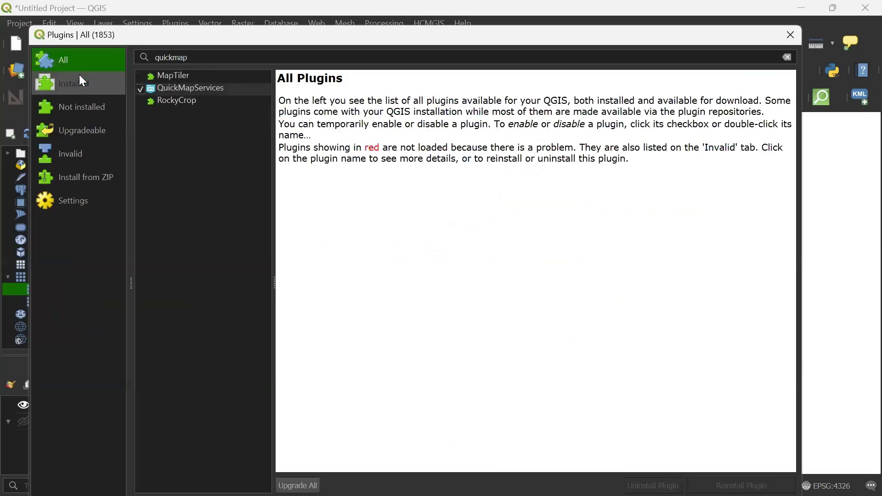
{"action": "left_click", "coordinate": [87, 88]}
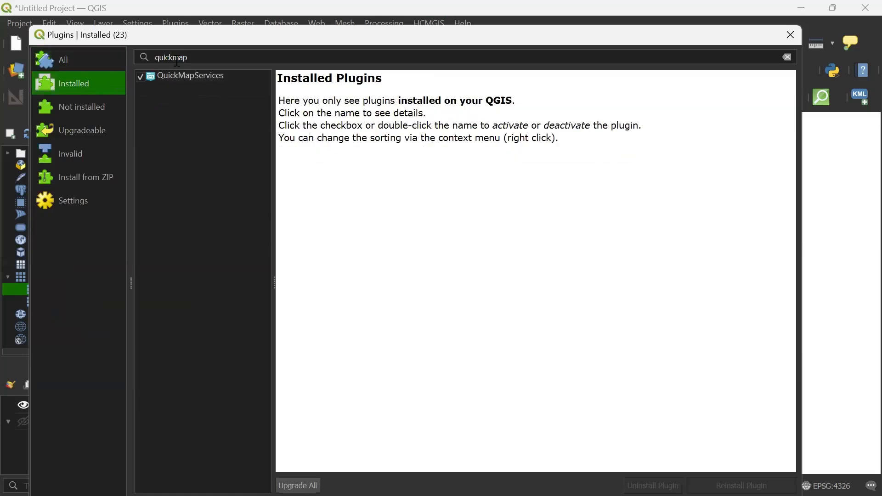
{"action": "left_click_drag", "start_coordinate": [201, 59], "coordinate": [128, 59]}
{"action": "key", "text": "BackSpace"}
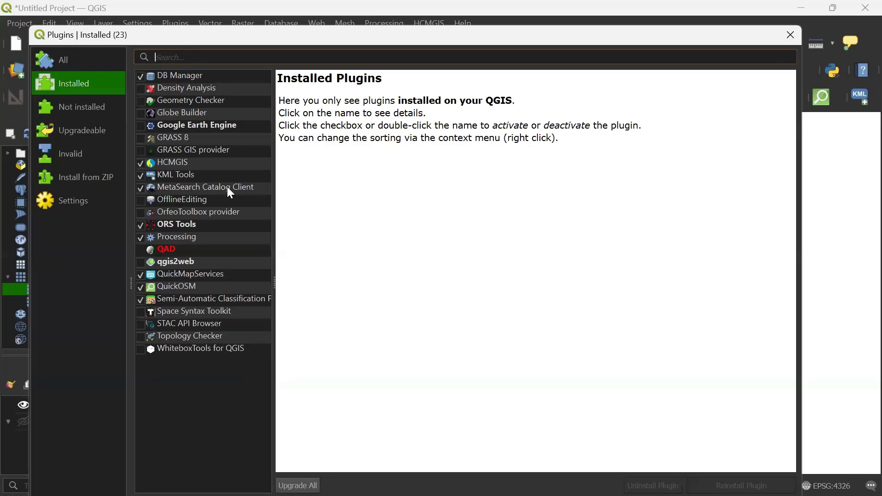
- Enable the installed Google Earth Engine plugin, skip setting a Google Cloud Project, and close the plugin manager
{"action": "left_click", "coordinate": [196, 125]}
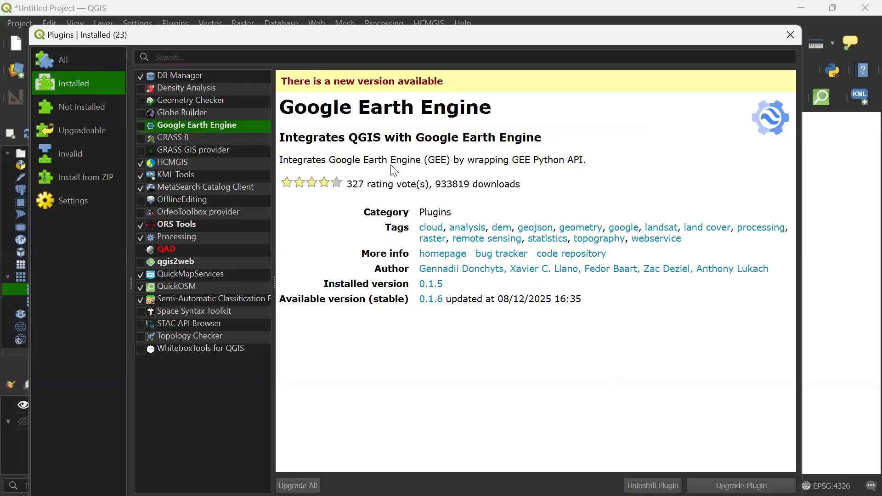
{"action": "left_click", "coordinate": [141, 126]}
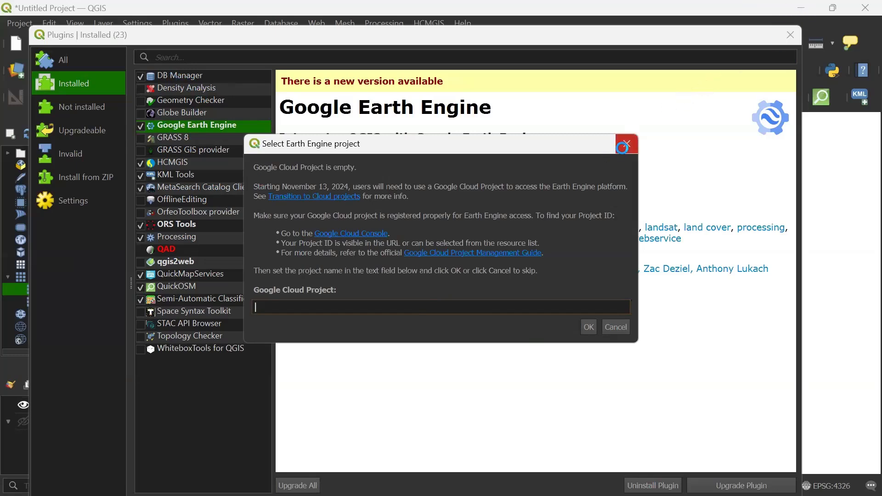
{"action": "left_click", "coordinate": [626, 145]}
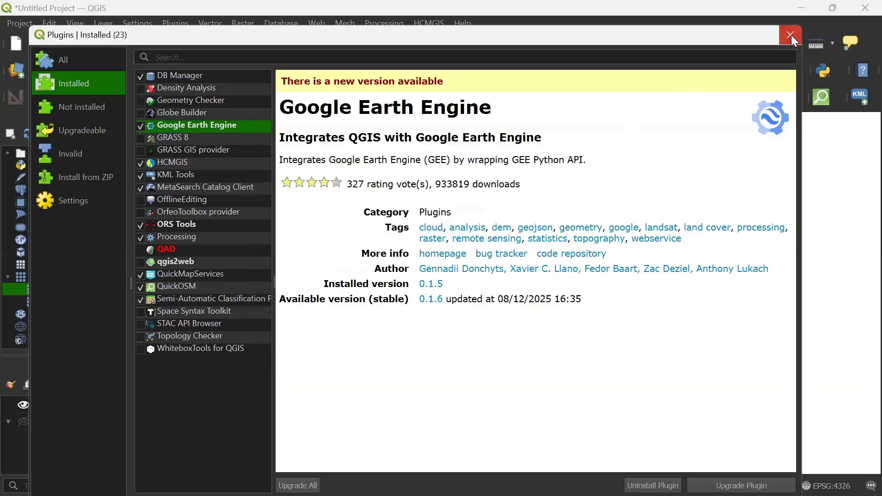
{"action": "left_click", "coordinate": [791, 35]}
- Reopen the plugin manager to review the installed plugins, and close it
{"action": "scroll", "coordinate": [408, 314], "scroll_direction": "up", "scroll_amount": 2}
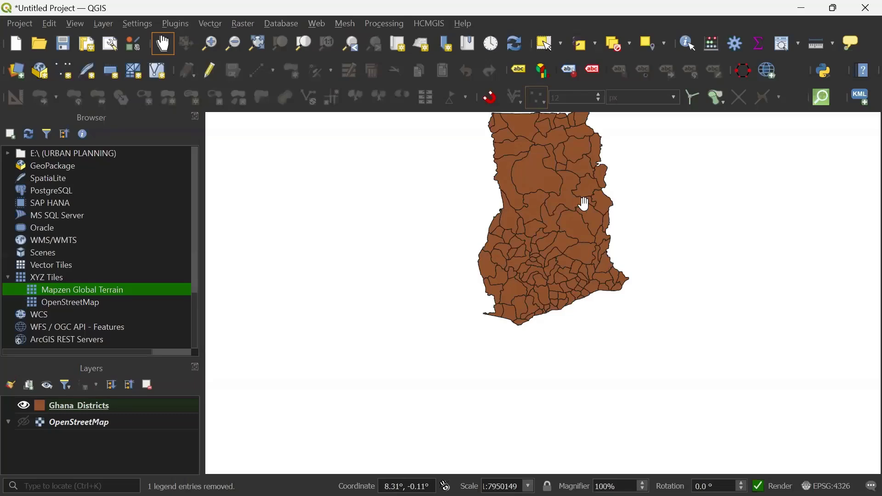
{"action": "left_click_drag", "start_coordinate": [583, 204], "coordinate": [510, 310]}
{"action": "scroll", "coordinate": [510, 310], "scroll_direction": "up", "scroll_amount": 2}
{"action": "scroll", "coordinate": [510, 310], "scroll_direction": "down", "scroll_amount": 1}
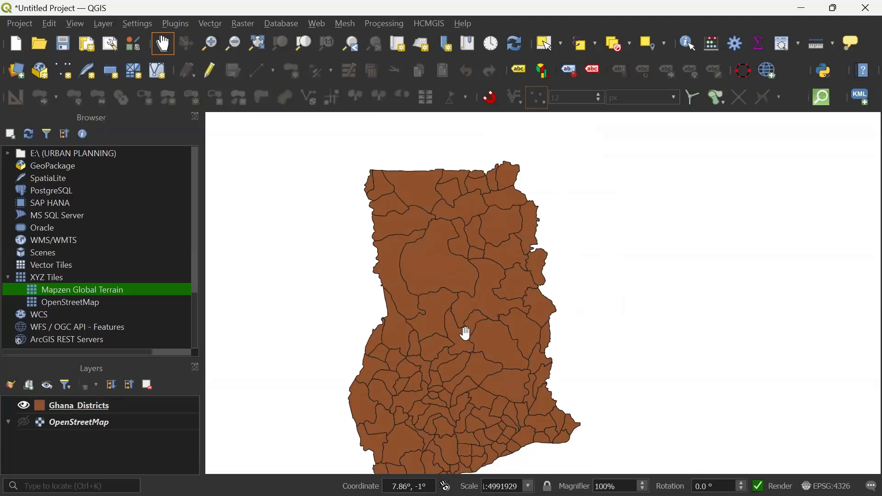
{"action": "left_click_drag", "start_coordinate": [464, 330], "coordinate": [492, 309]}
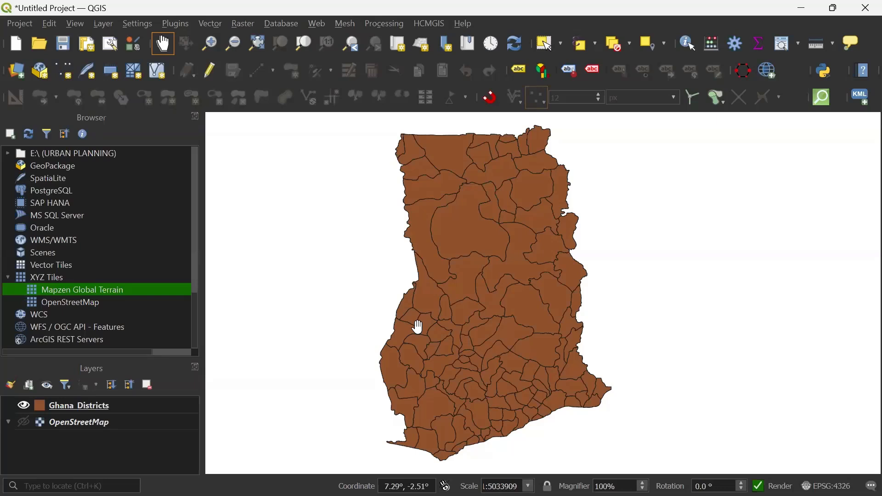
{"action": "left_click", "coordinate": [178, 23]}
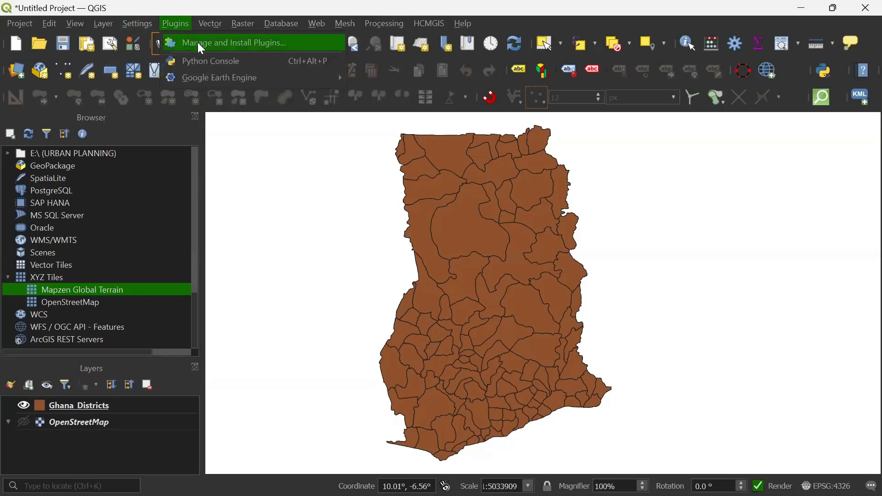
{"action": "left_click", "coordinate": [198, 43]}
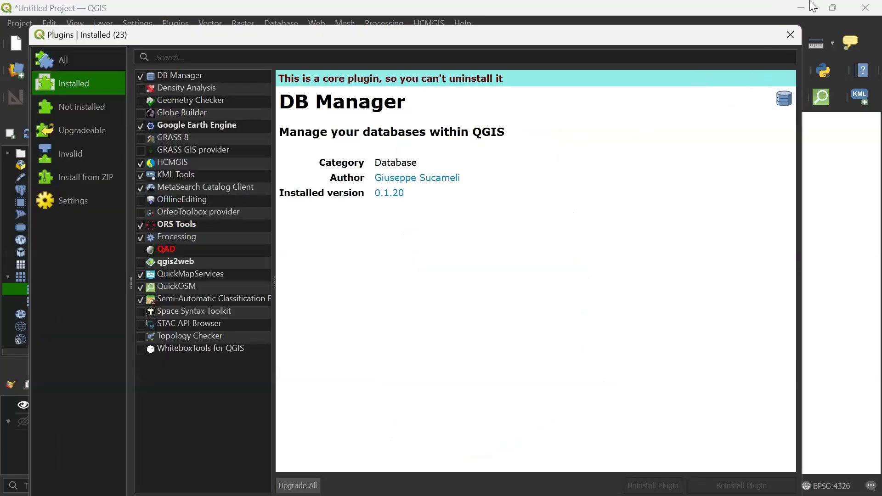
{"action": "left_click", "coordinate": [791, 36]}
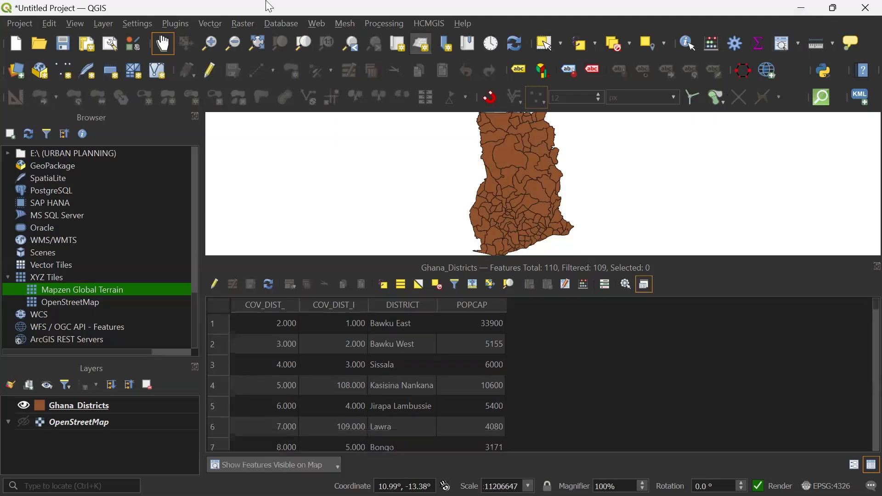
- Search all plugins for "ORS TO", read the ORS Tools details, and close the Ghana_Districts attribute table
{"action": "left_click", "coordinate": [164, 23]}
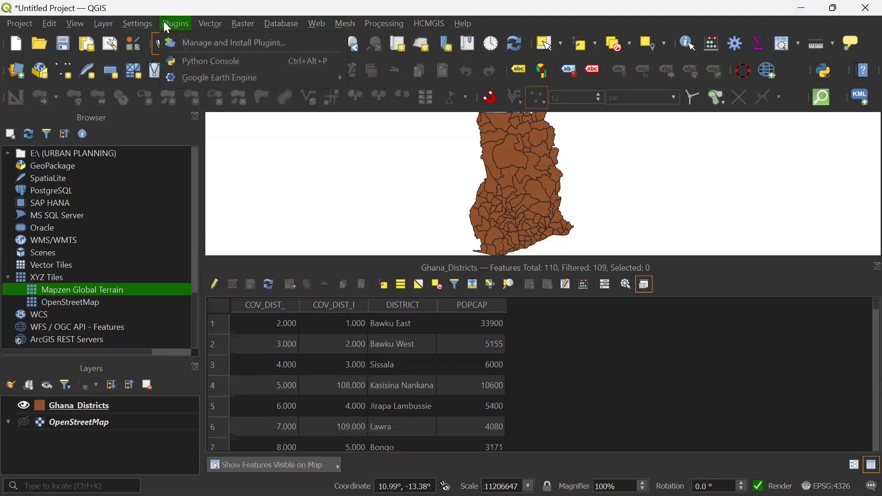
{"action": "left_click", "coordinate": [194, 45]}
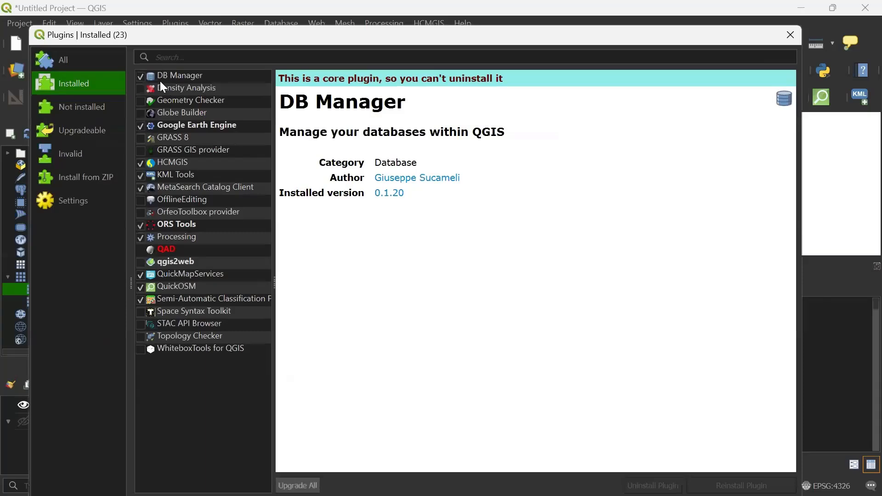
{"action": "left_click", "coordinate": [112, 68]}
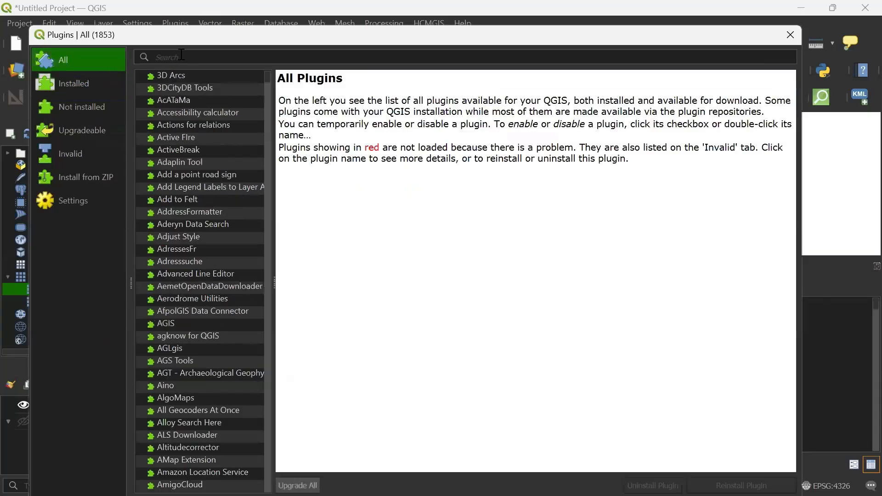
{"action": "type", "text": "OR"}
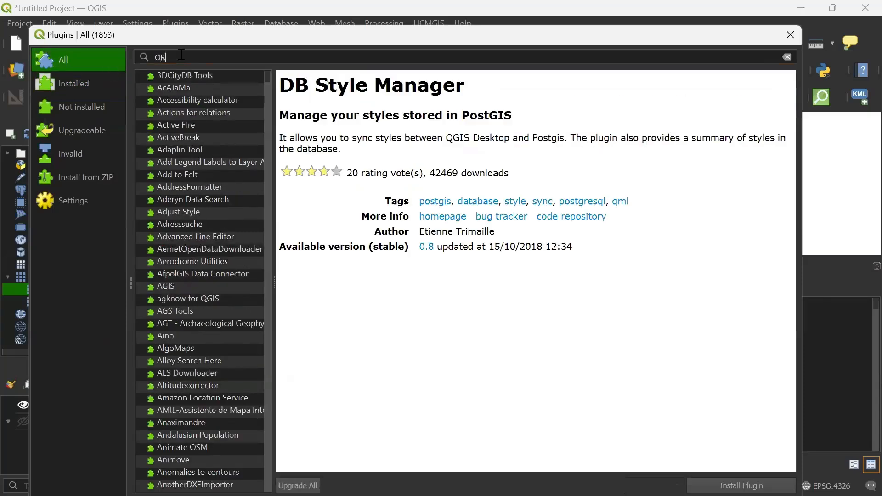
{"action": "type", "text": "S TO"}
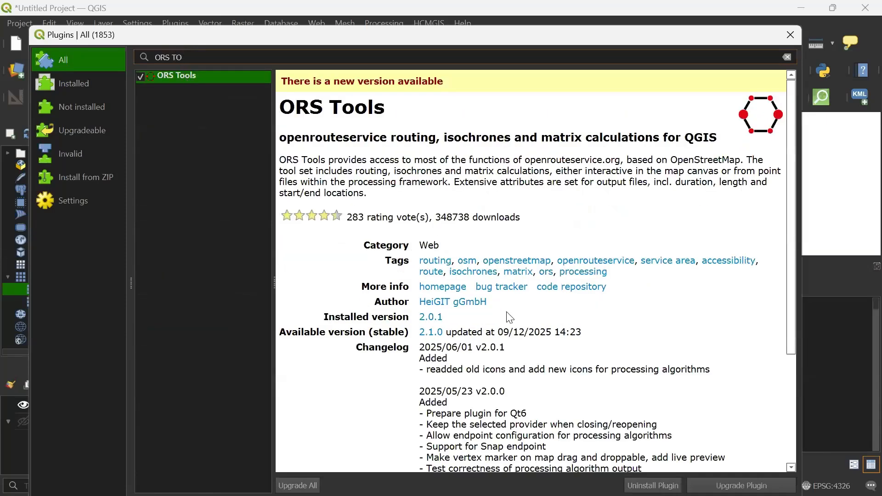
{"action": "scroll", "coordinate": [509, 317], "scroll_direction": "down", "scroll_amount": 5}
{"action": "scroll", "coordinate": [500, 388], "scroll_direction": "up", "scroll_amount": 3}
{"action": "scroll", "coordinate": [390, 216], "scroll_direction": "down", "scroll_amount": 3}
{"action": "scroll", "coordinate": [483, 400], "scroll_direction": "up", "scroll_amount": 3}
{"action": "left_click", "coordinate": [791, 37]}
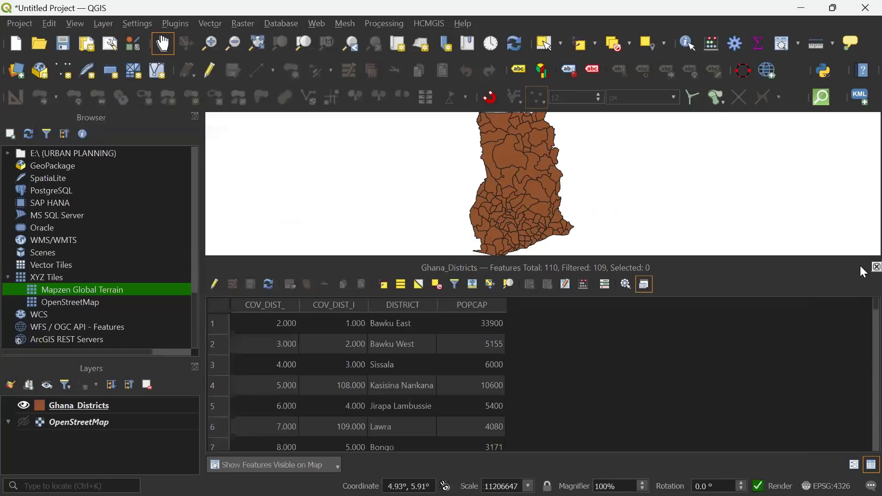
{"action": "left_click", "coordinate": [877, 267]}
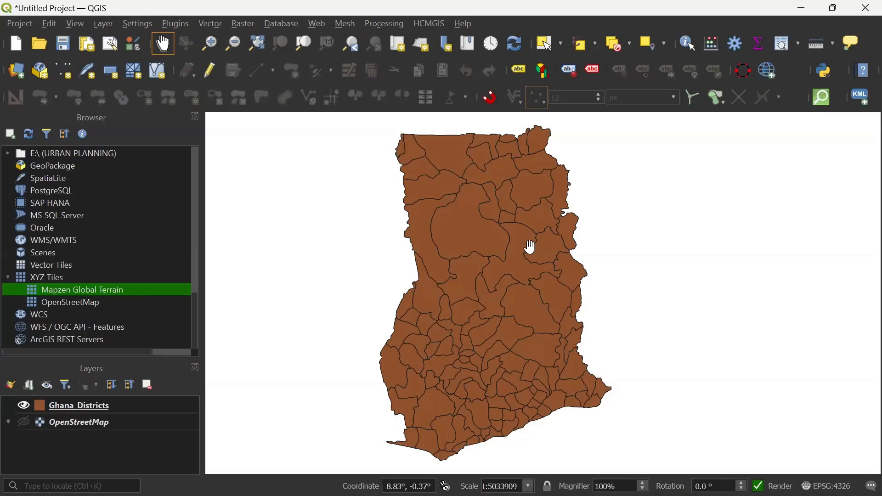
- Open ORS Tools and set the advanced directions to foot-walking with the recommended route preference
{"action": "scroll", "coordinate": [495, 221], "scroll_direction": "up", "scroll_amount": 1}
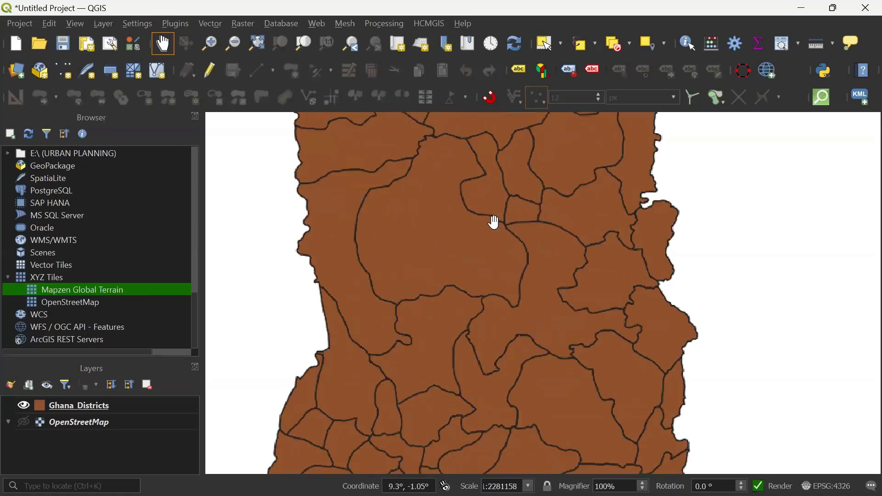
{"action": "scroll", "coordinate": [494, 221], "scroll_direction": "down", "scroll_amount": 1}
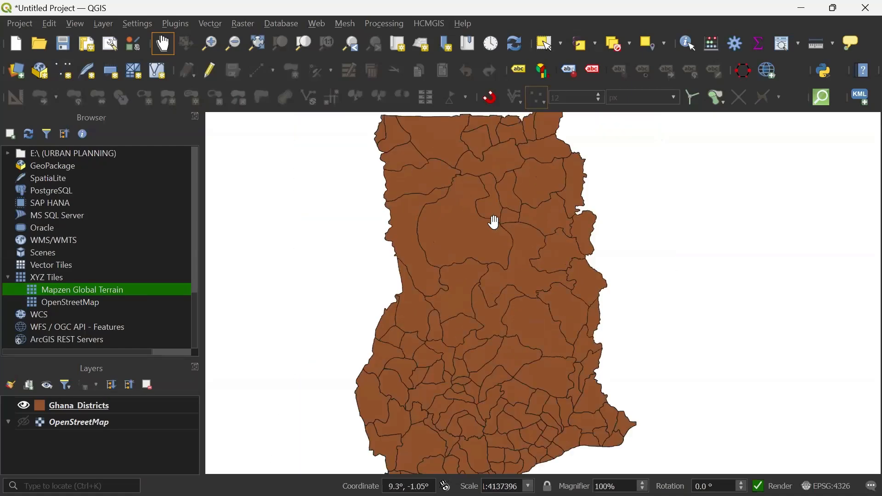
{"action": "left_click", "coordinate": [744, 73]}
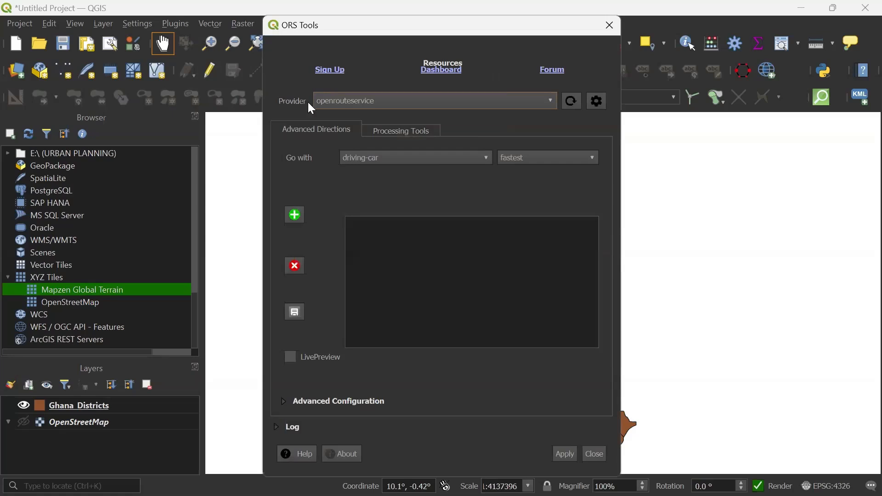
{"action": "left_click", "coordinate": [424, 158]}
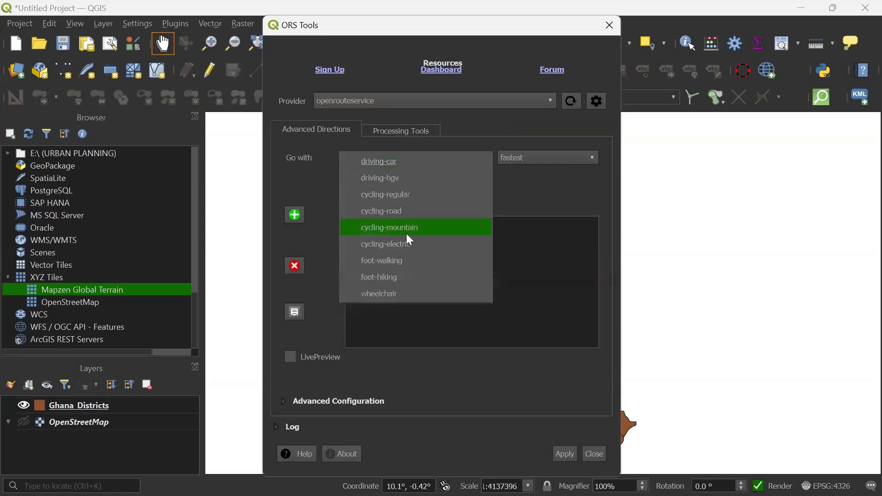
{"action": "left_click", "coordinate": [409, 261]}
{"action": "left_click", "coordinate": [523, 161]}
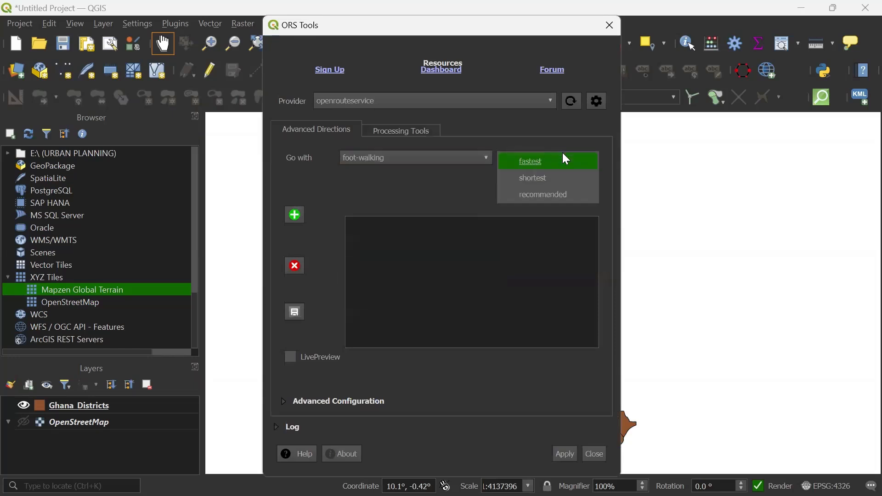
{"action": "left_click", "coordinate": [541, 202]}
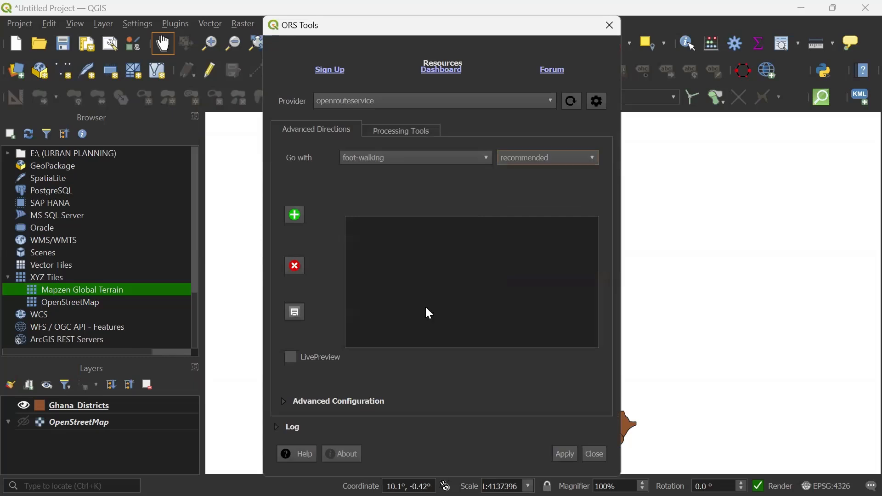
- Examine the ORS Tools processing tools and provider choices, keep openrouteservice as provider, and close the dialog
{"action": "left_click", "coordinate": [410, 138]}
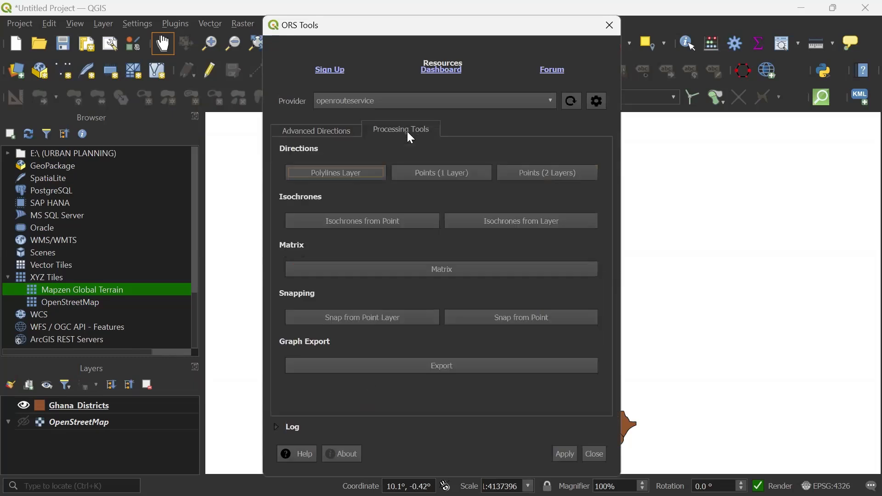
{"action": "left_click", "coordinate": [324, 131]}
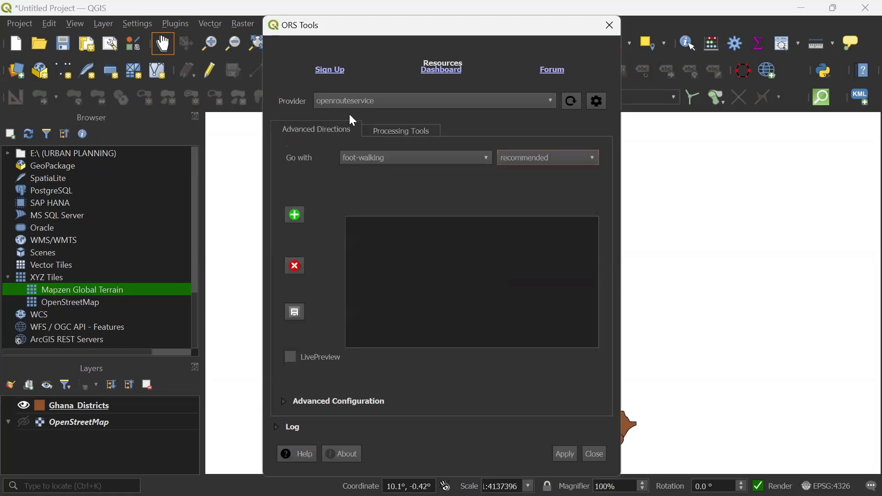
{"action": "left_click", "coordinate": [379, 106]}
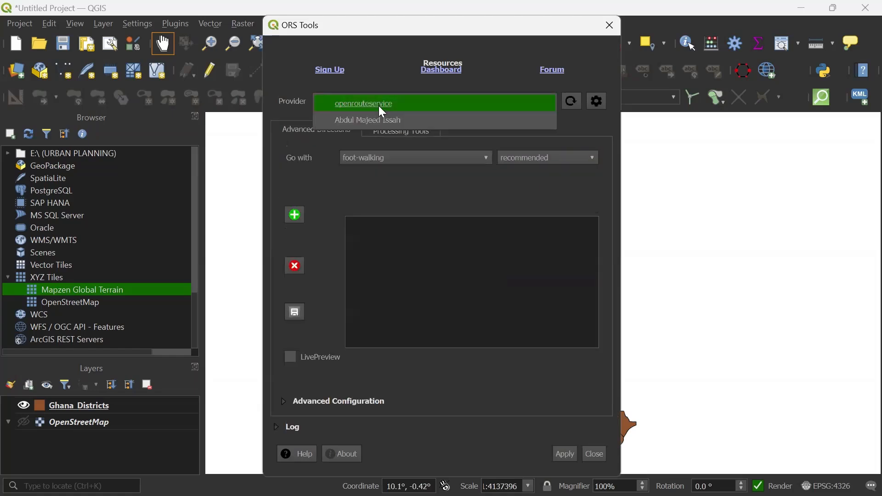
{"action": "left_click", "coordinate": [379, 106]}
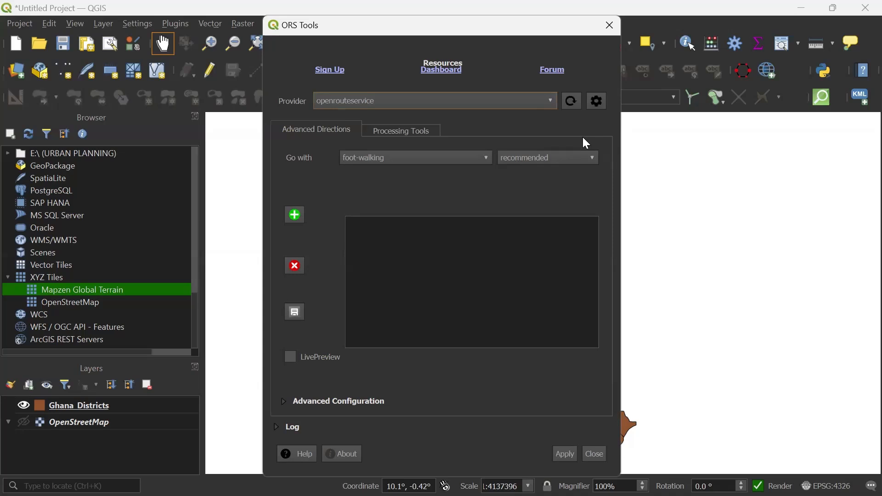
{"action": "left_click", "coordinate": [608, 35]}
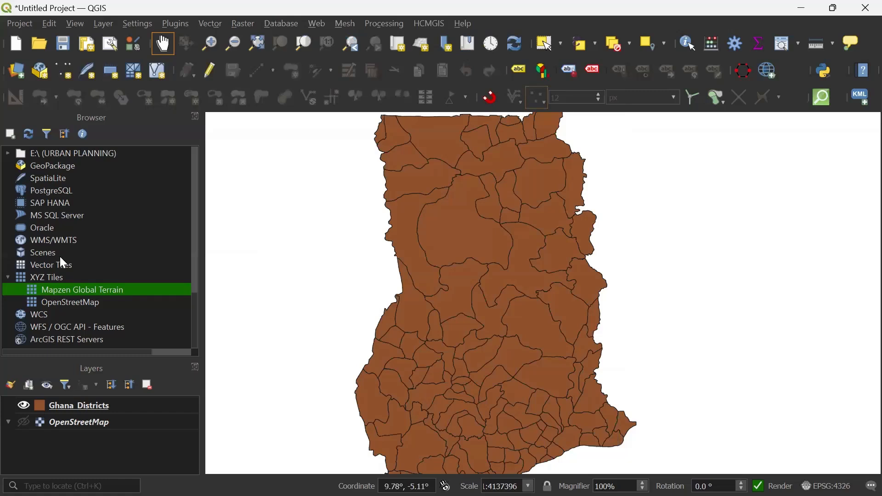